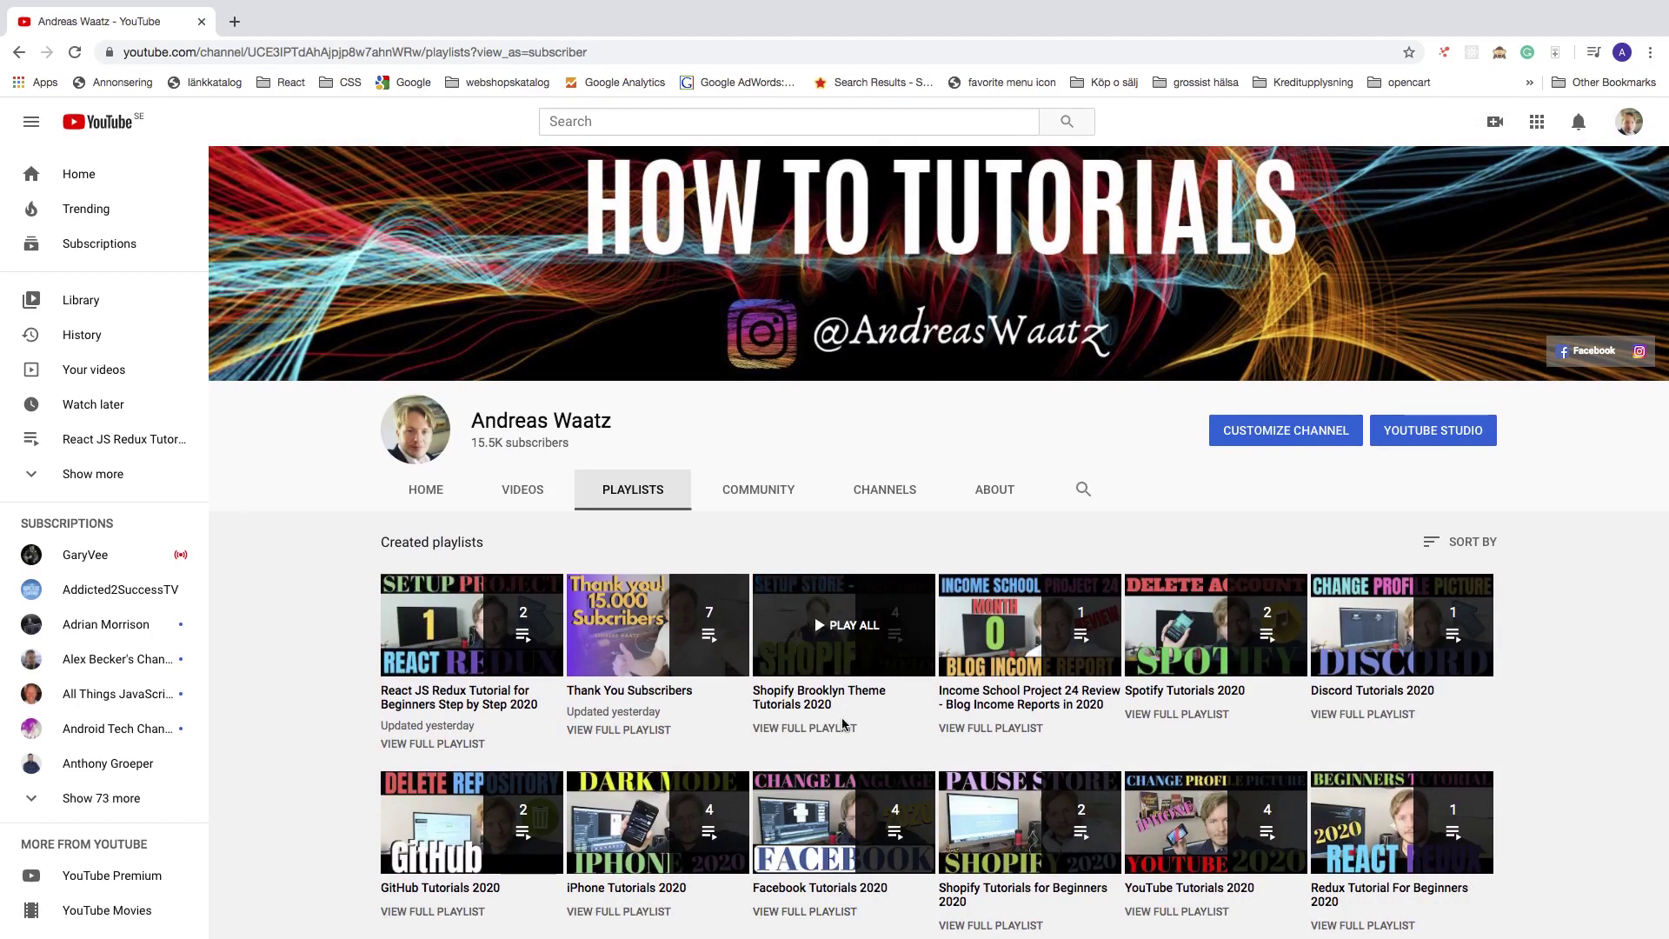
- Open the channel's playlist management page through YouTube Studio
{"action": "scroll", "coordinate": [842, 723], "scroll_direction": "down", "scroll_amount": 9}
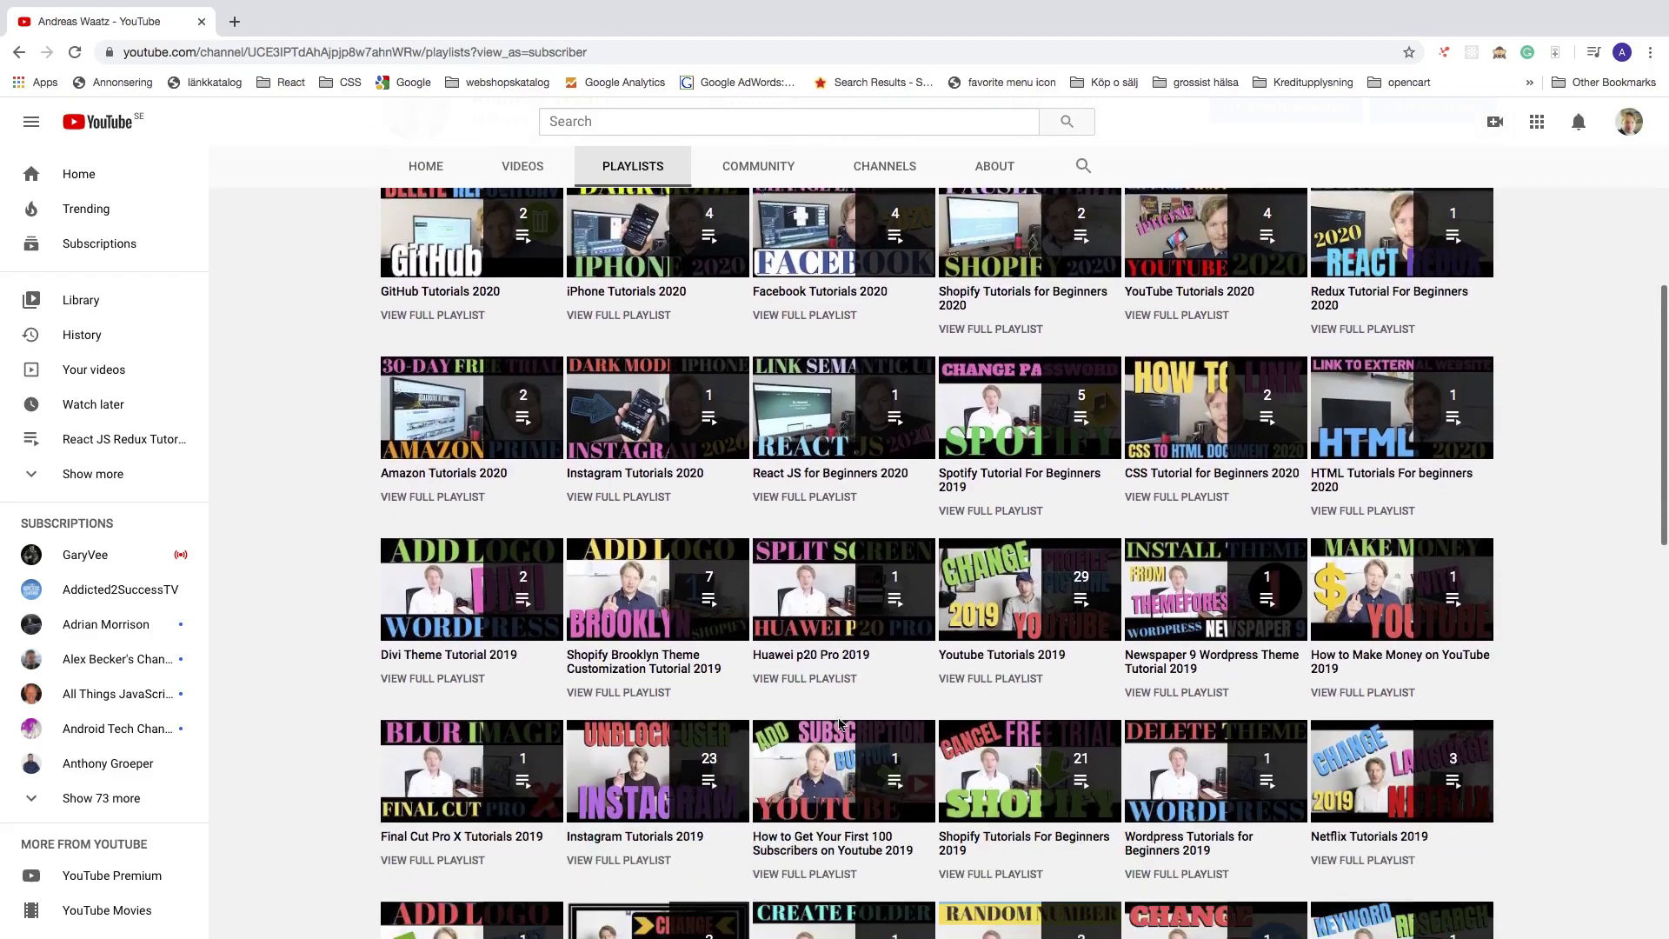
{"action": "scroll", "coordinate": [833, 726], "scroll_direction": "up", "scroll_amount": 10}
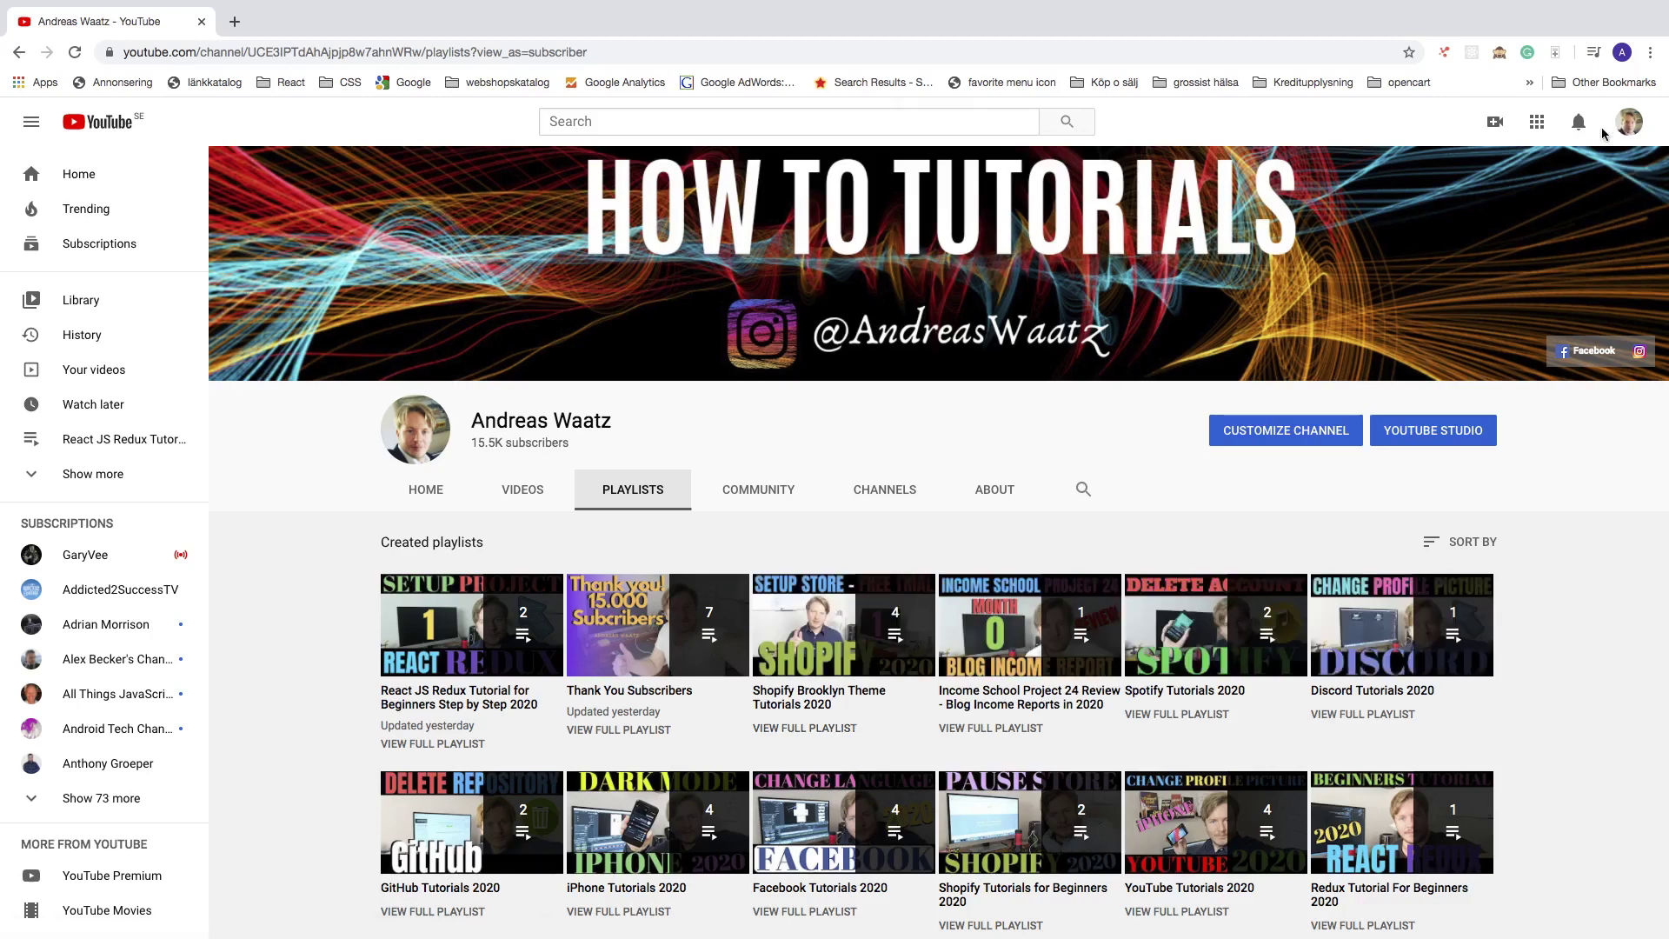
{"action": "left_click", "coordinate": [1632, 127]}
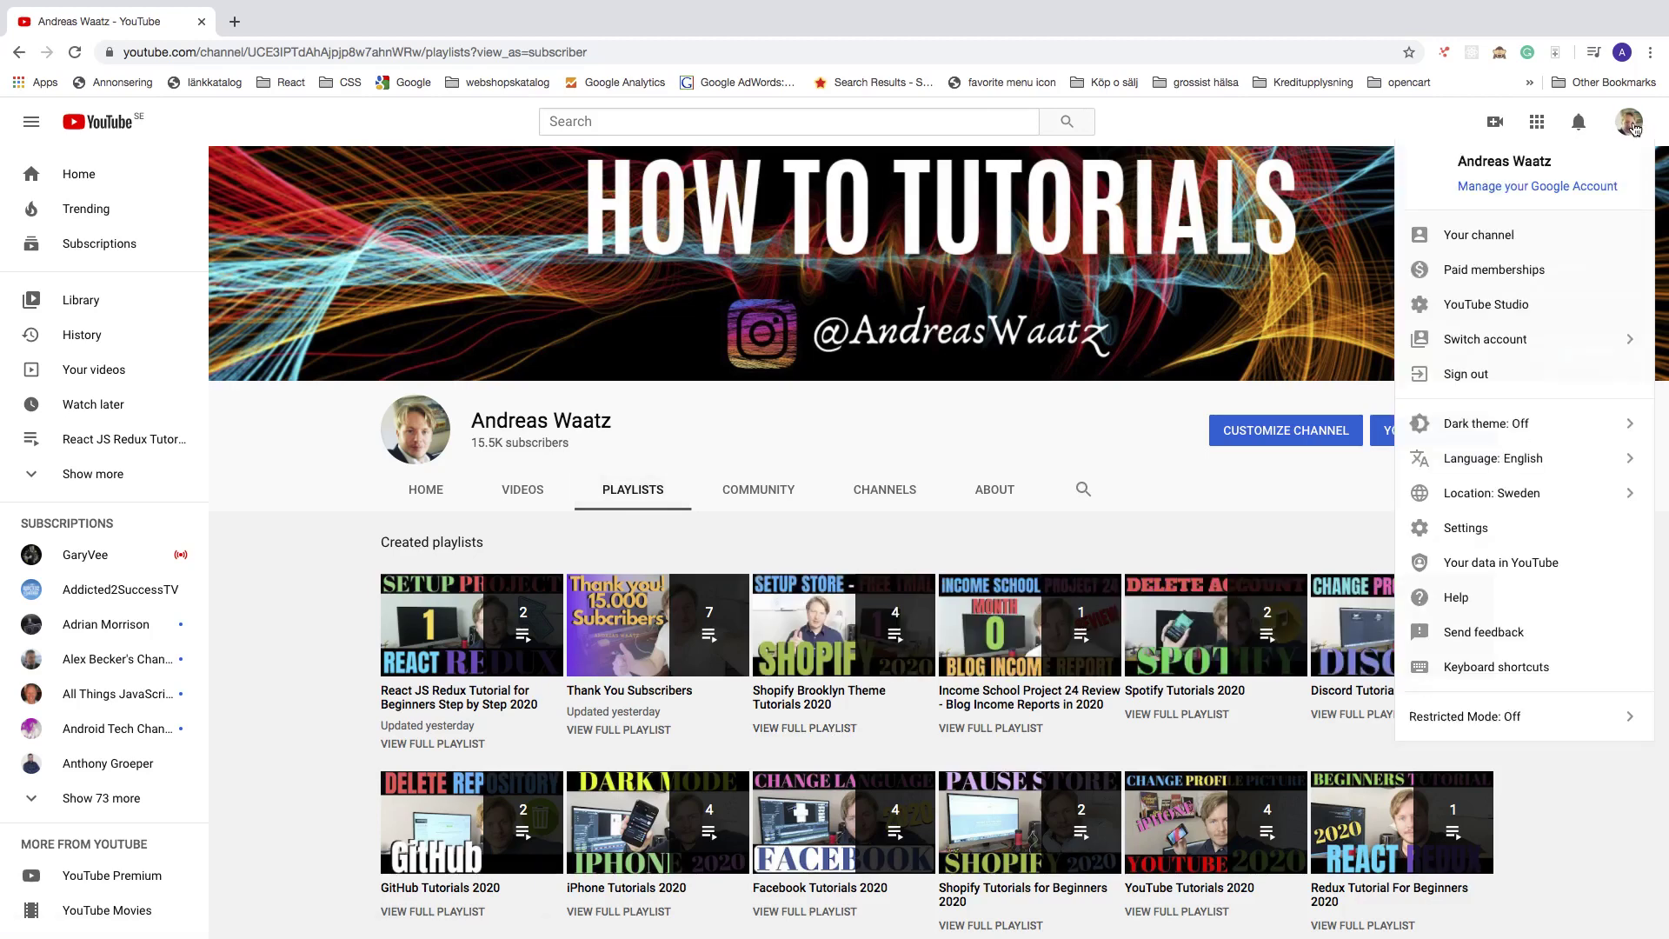
{"action": "left_click", "coordinate": [1487, 309]}
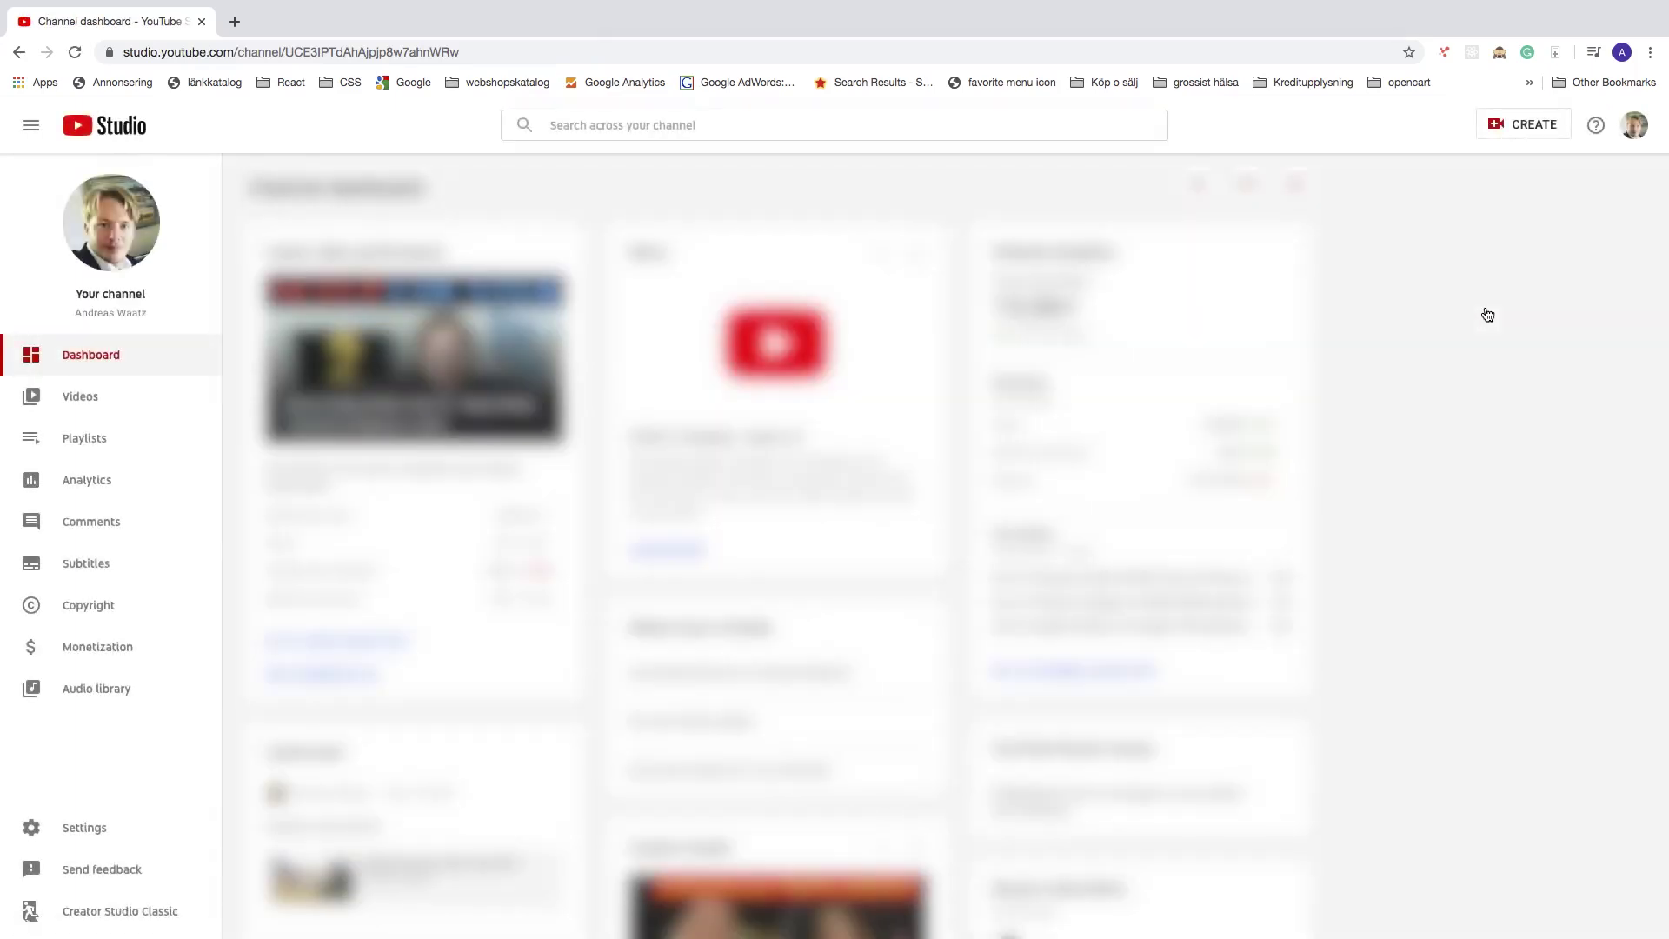
{"action": "left_click", "coordinate": [85, 442]}
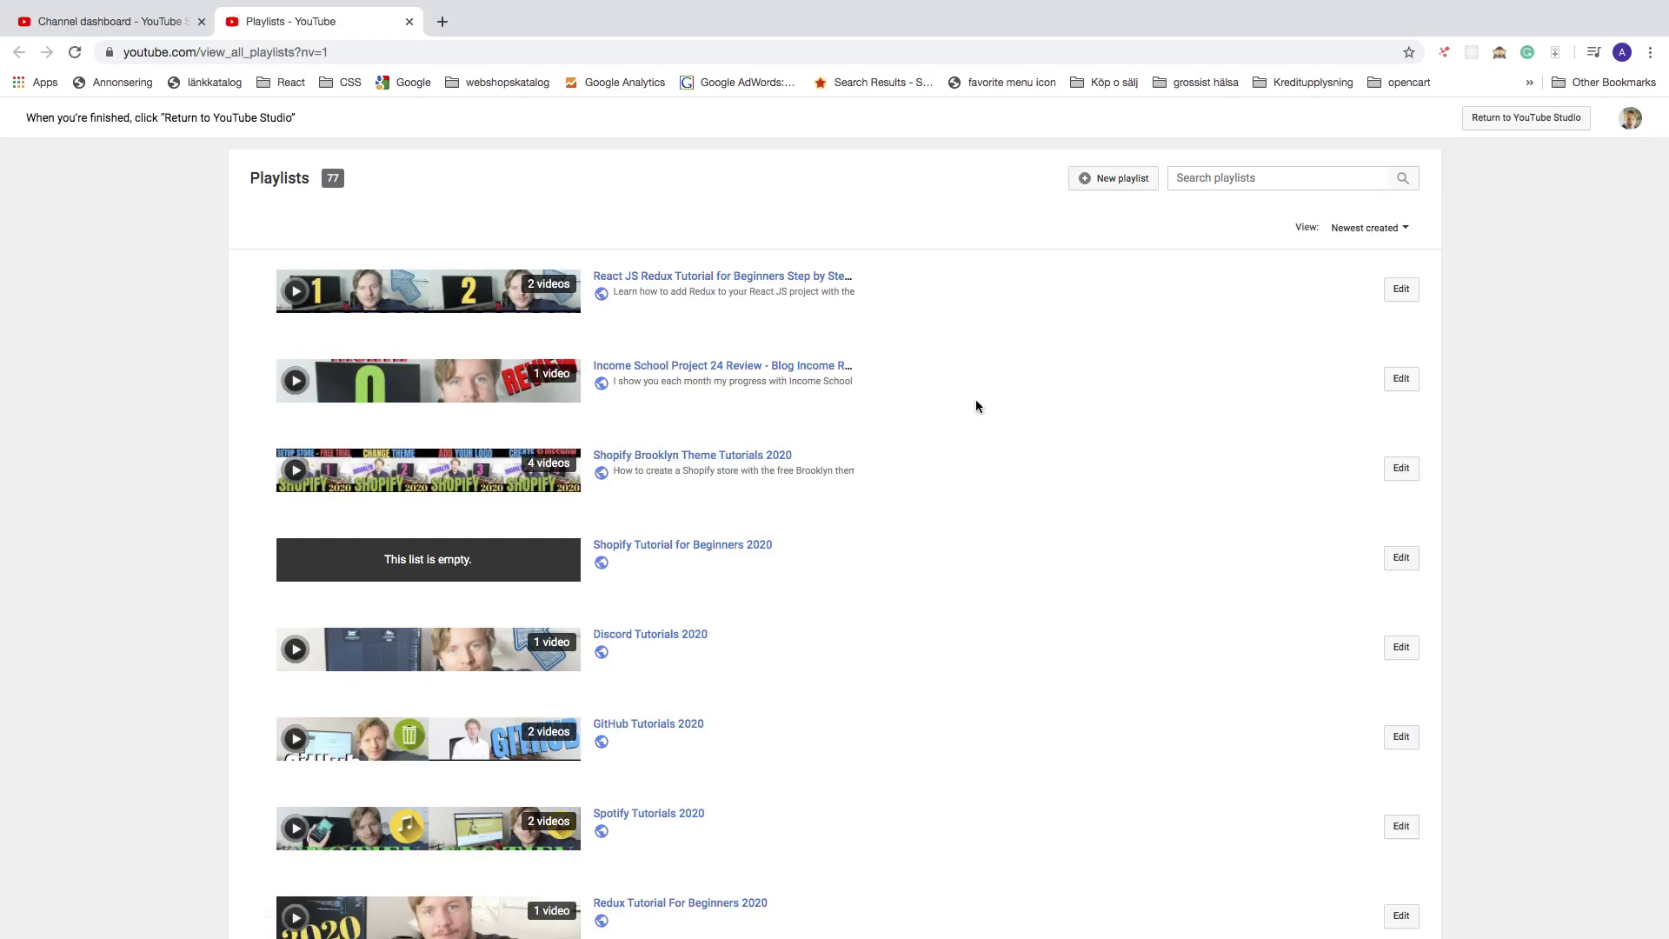
- Create a new playlist titled "Create Playlist Test" with Public visibility
{"action": "left_click", "coordinate": [1101, 179]}
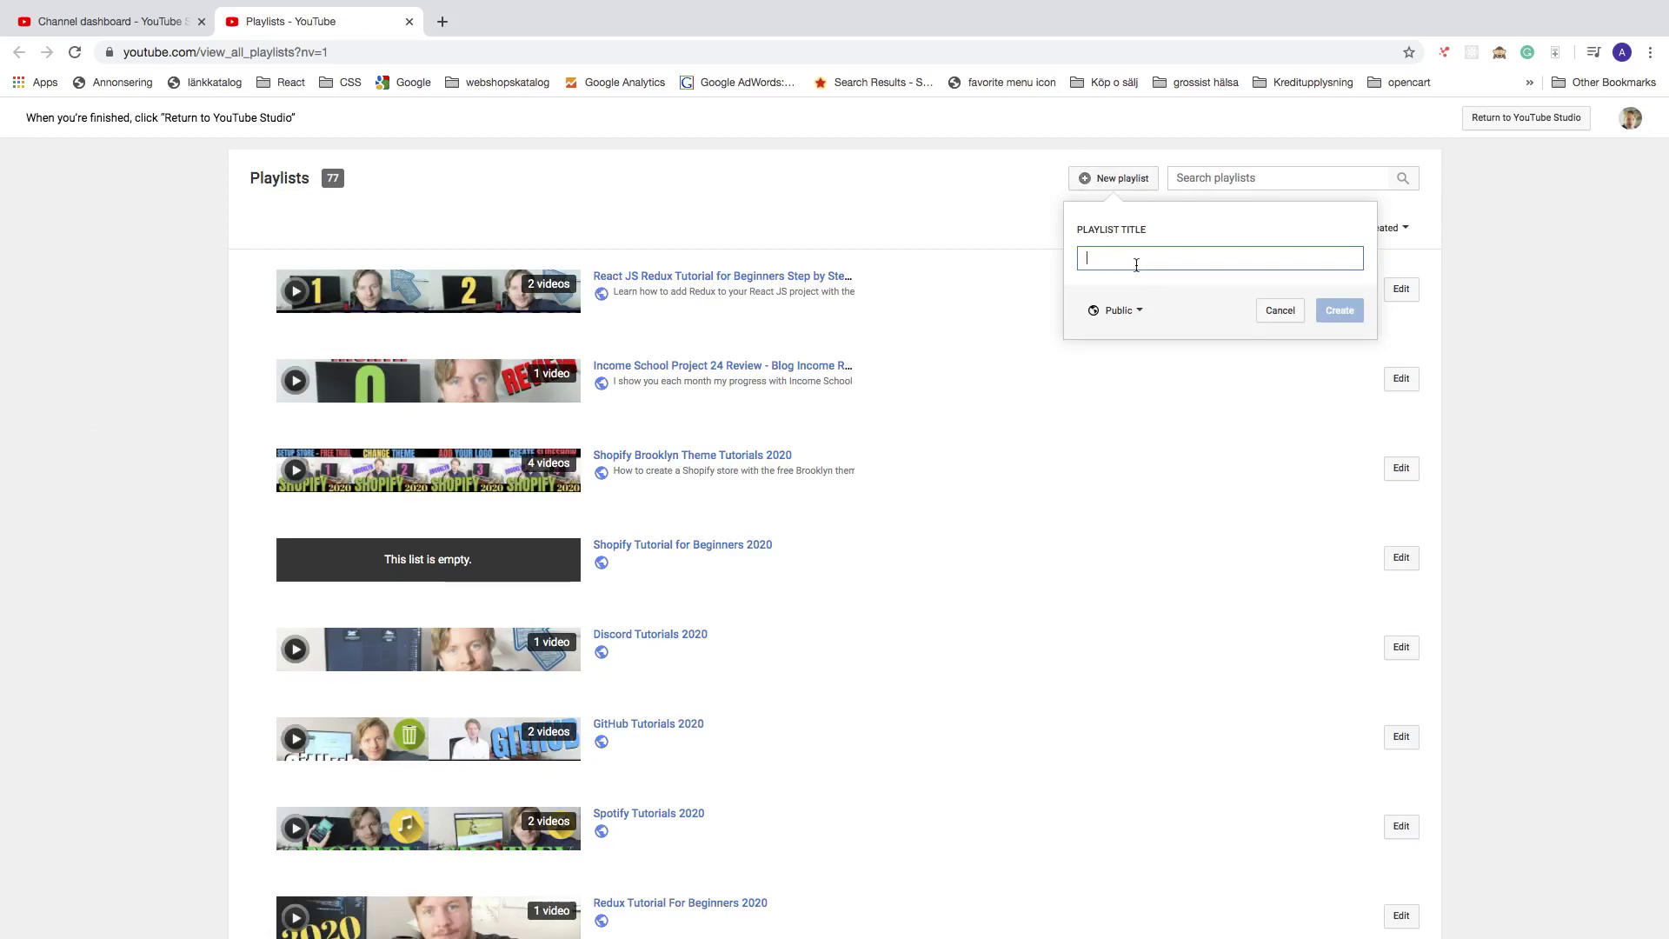
{"action": "left_click", "coordinate": [1110, 263]}
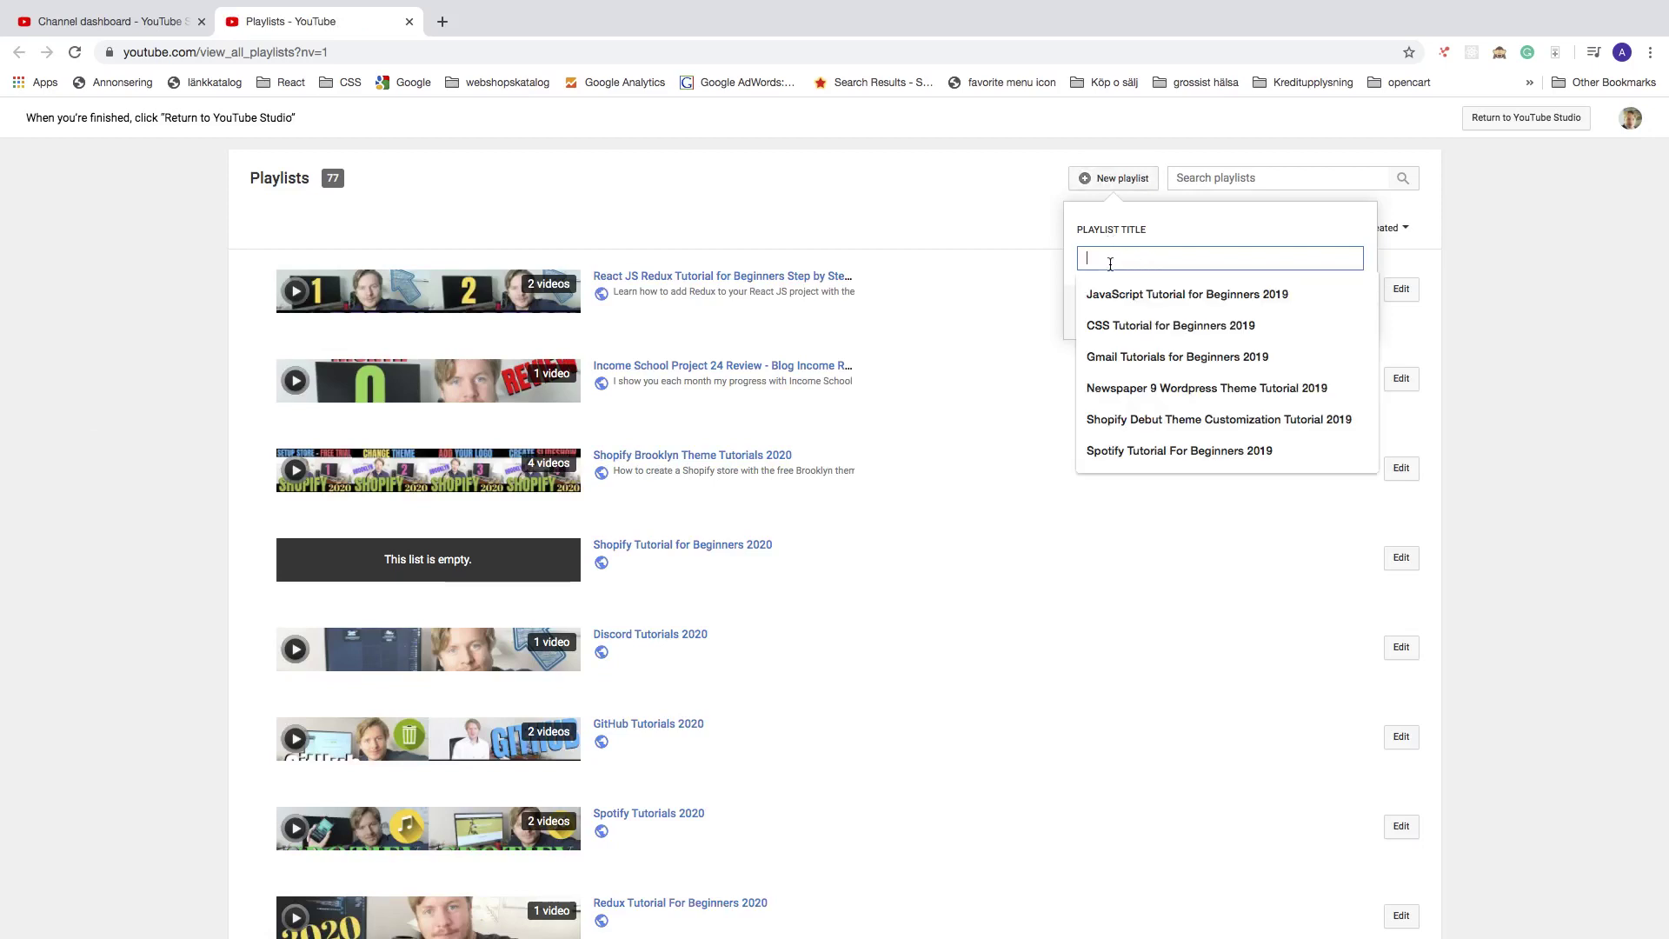
{"action": "type", "text": "Creat"}
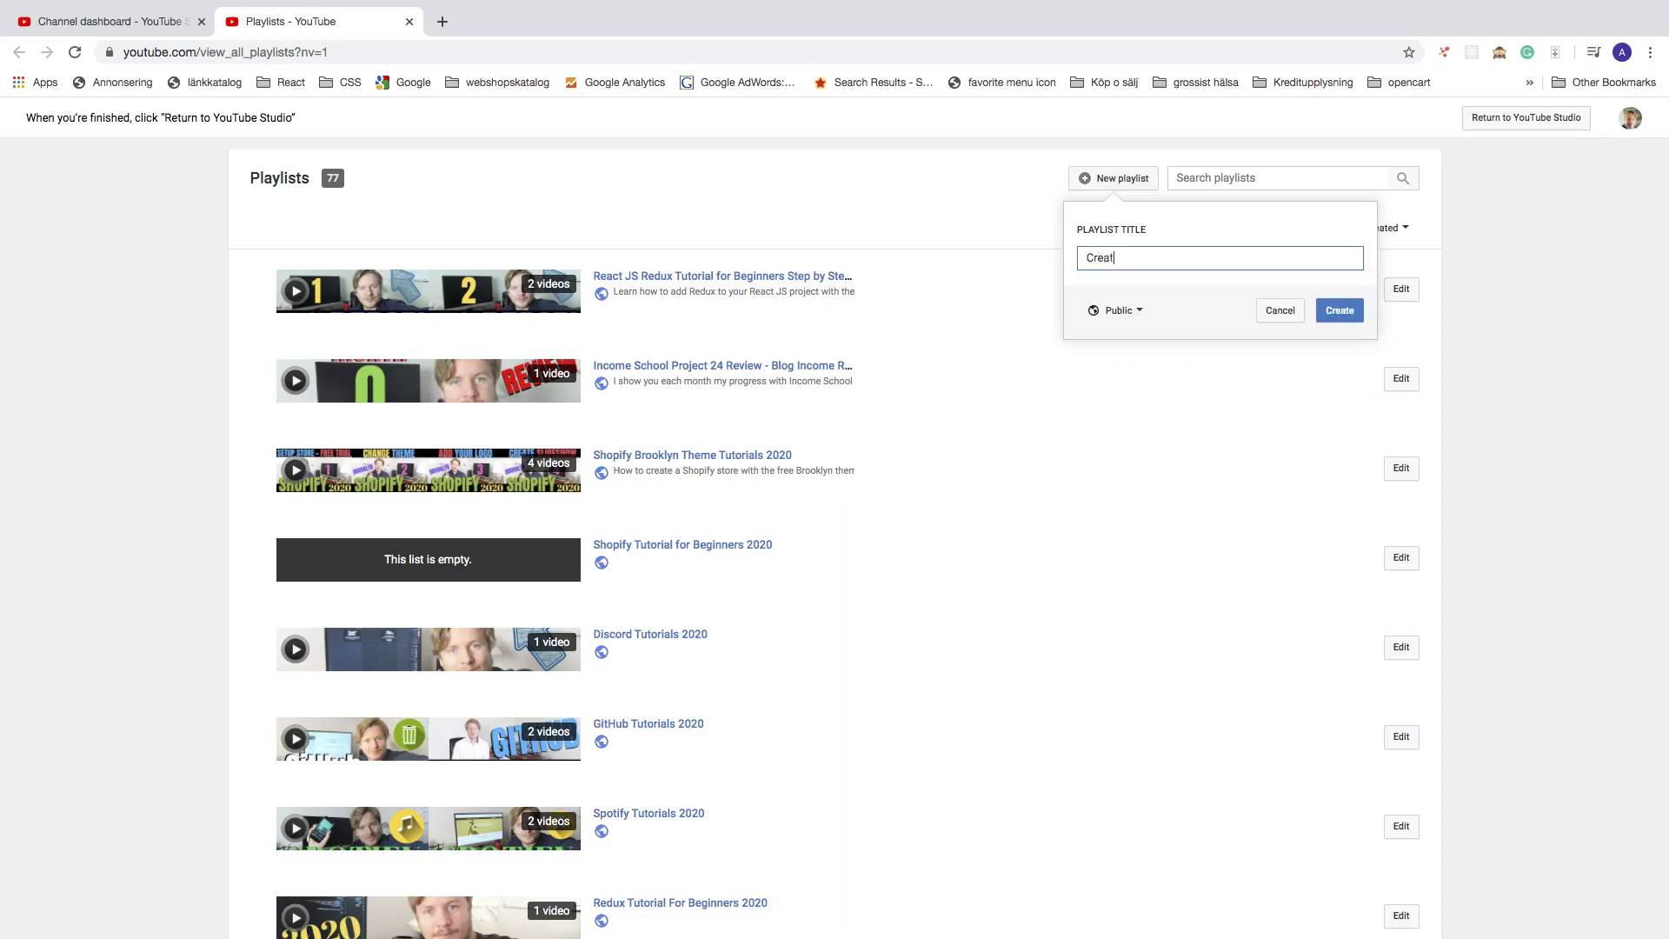
{"action": "type", "text": "e Playlist Test"}
{"action": "left_click", "coordinate": [1130, 313]}
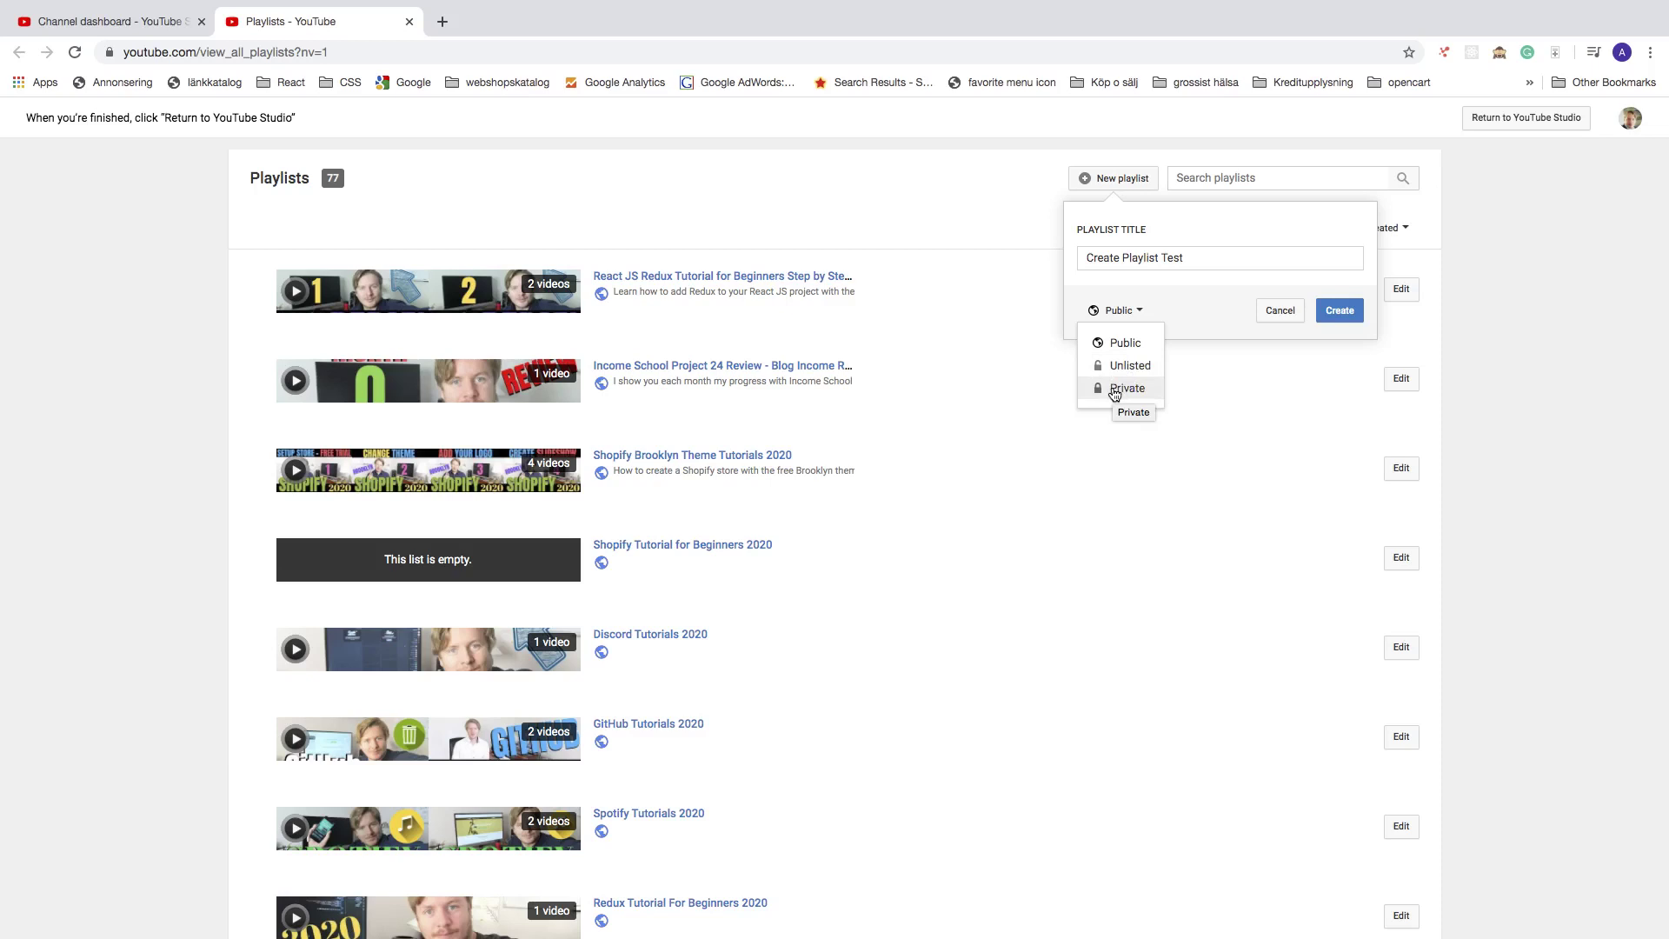
{"action": "left_click", "coordinate": [1125, 342]}
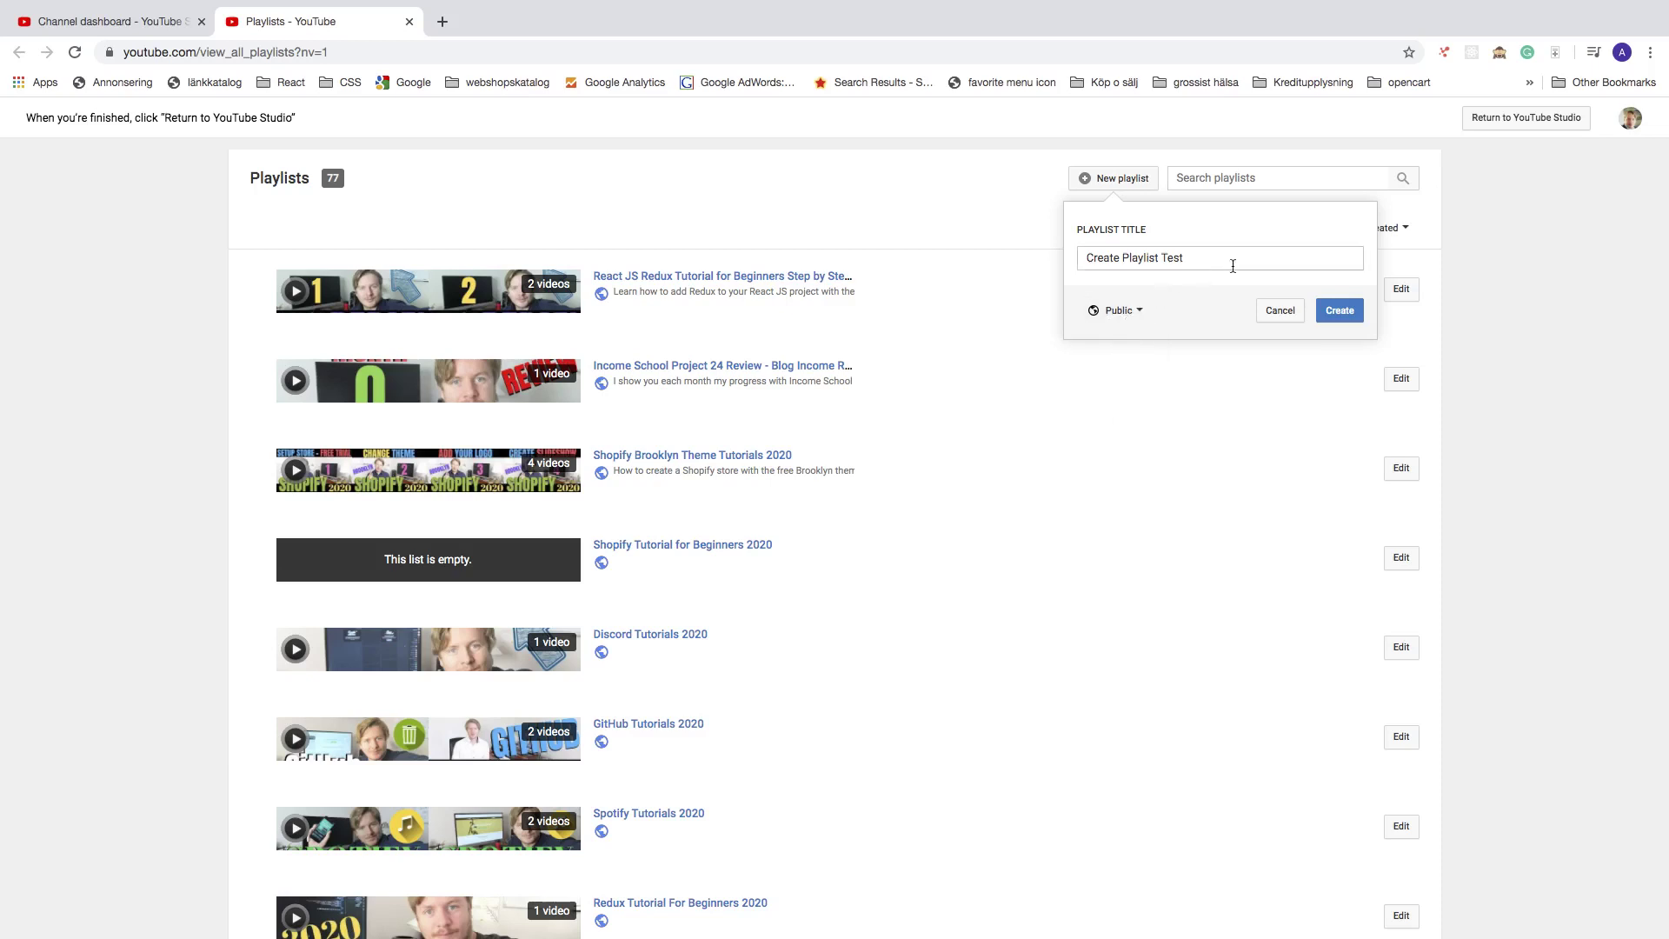
{"action": "left_click", "coordinate": [1341, 313]}
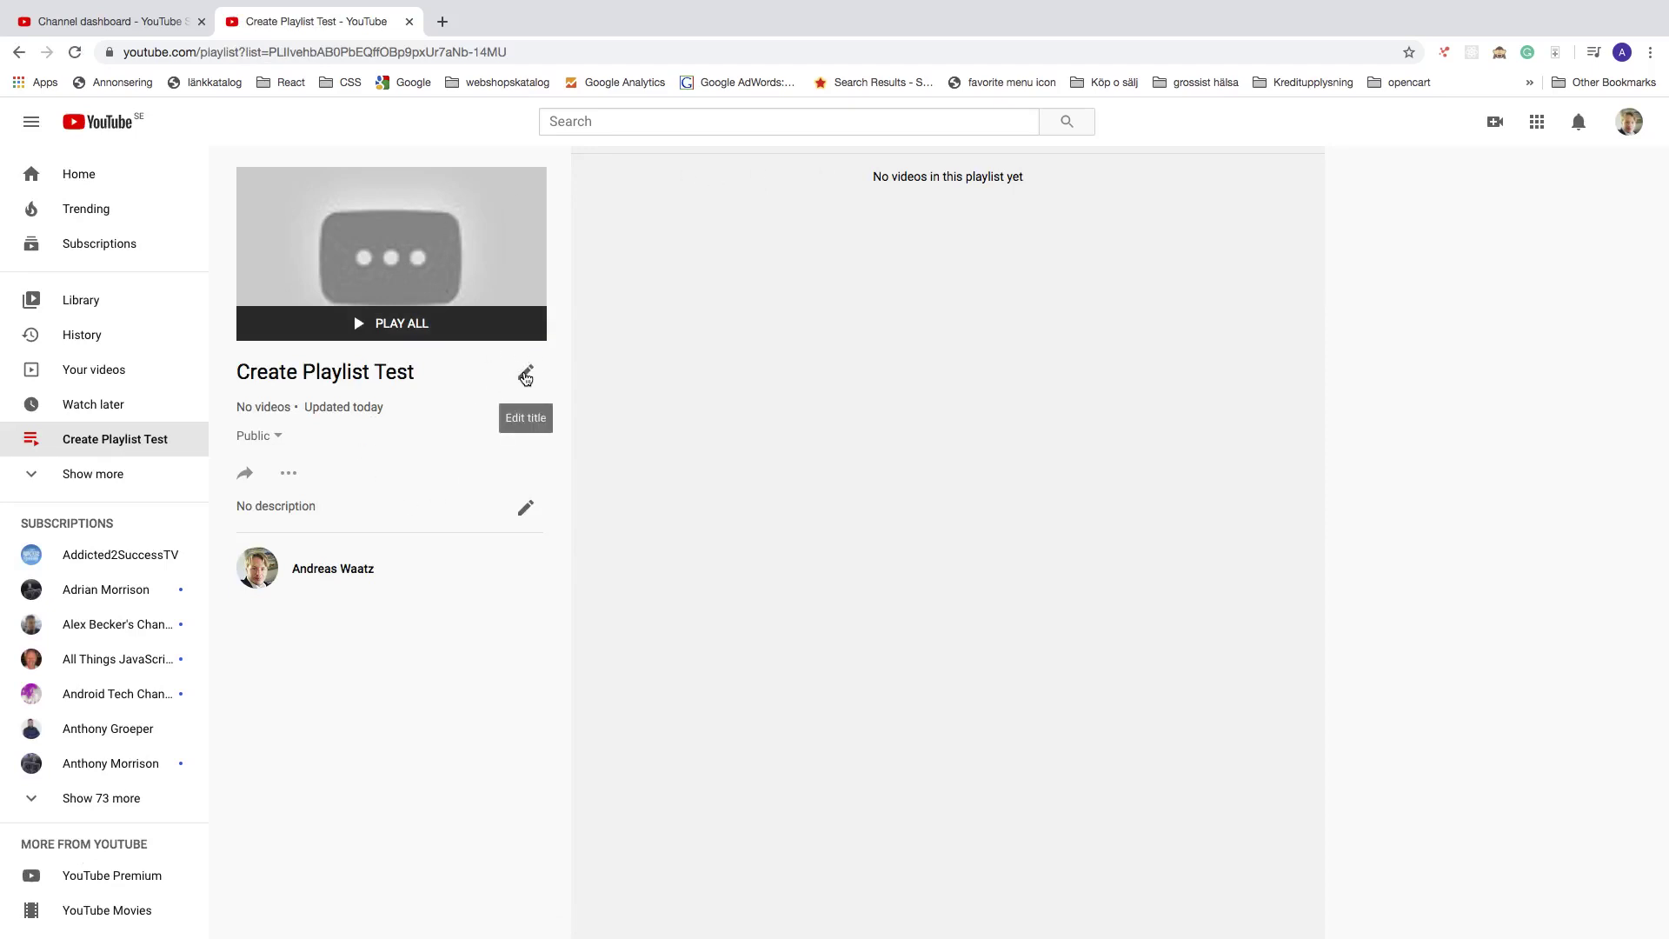
- Rename the playlist to "Create Playlist Test 2020" and keep its visibility set to Public
{"action": "left_click", "coordinate": [526, 377]}
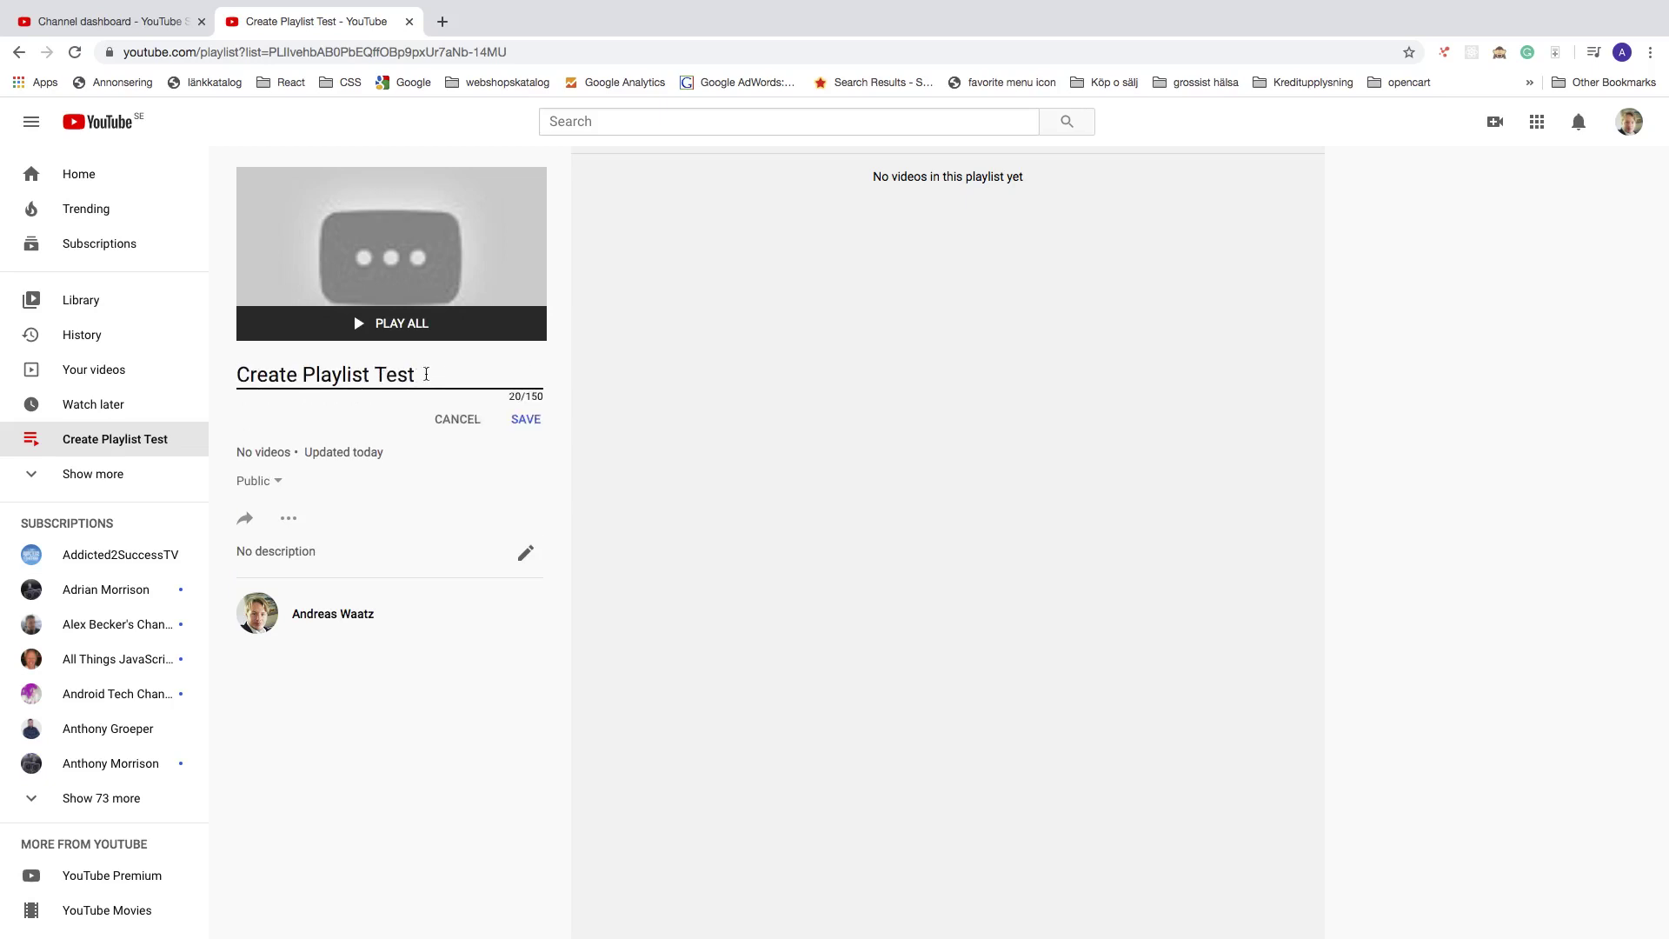
{"action": "type", "text": "2020"}
{"action": "left_click", "coordinate": [525, 420]}
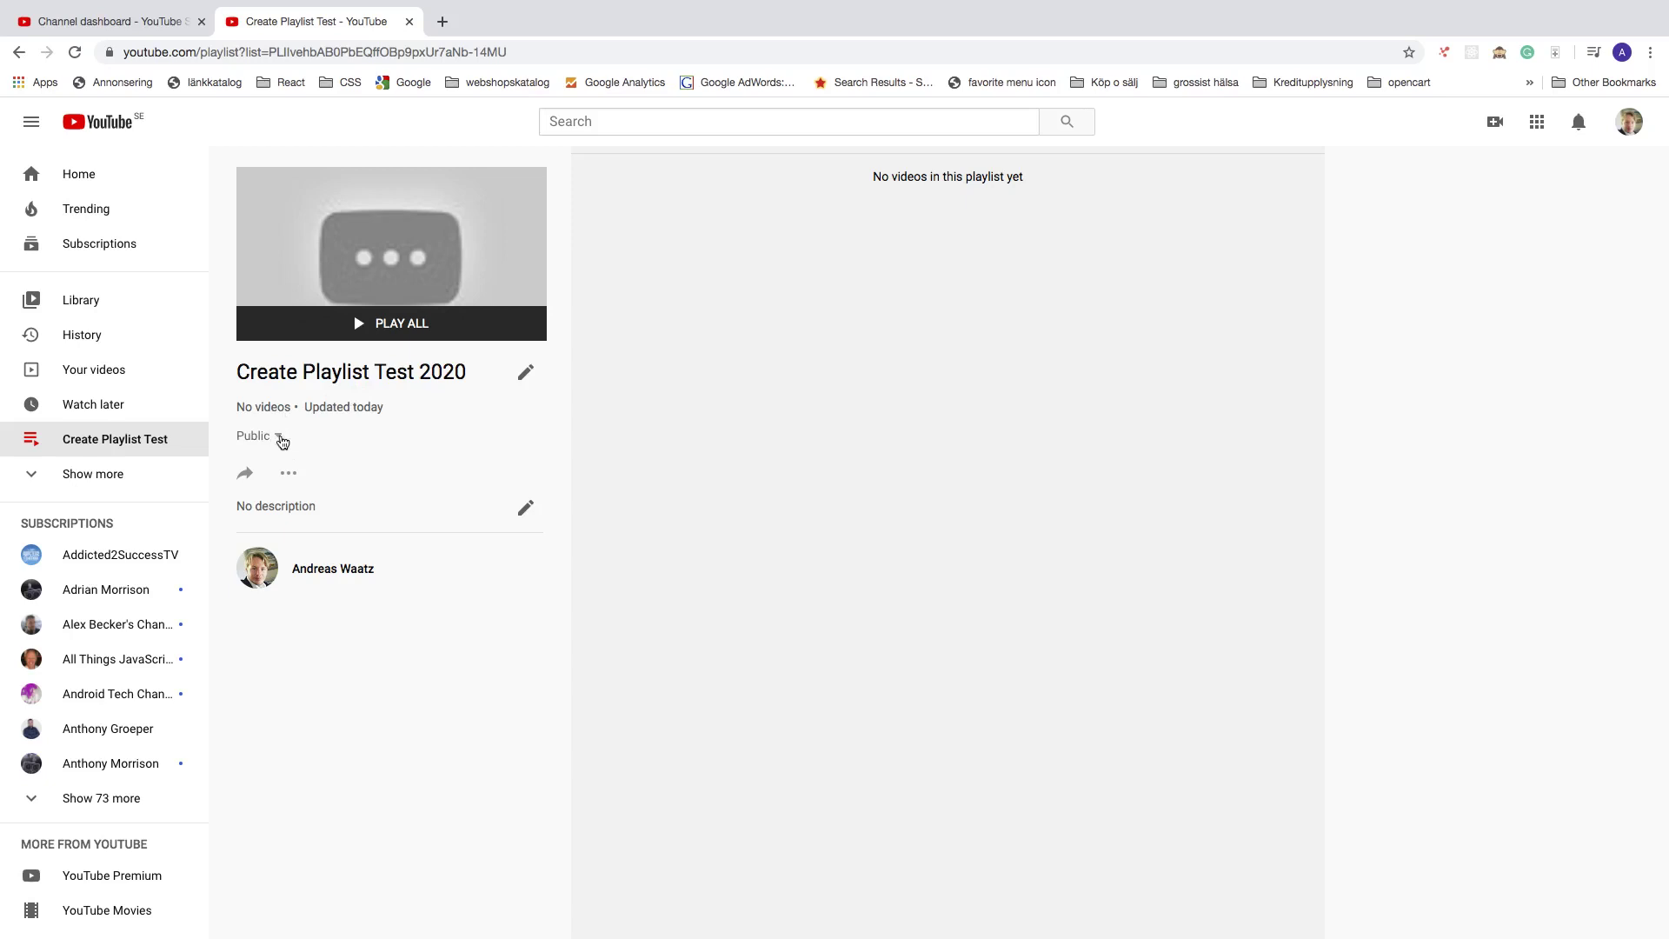
{"action": "left_click", "coordinate": [277, 440]}
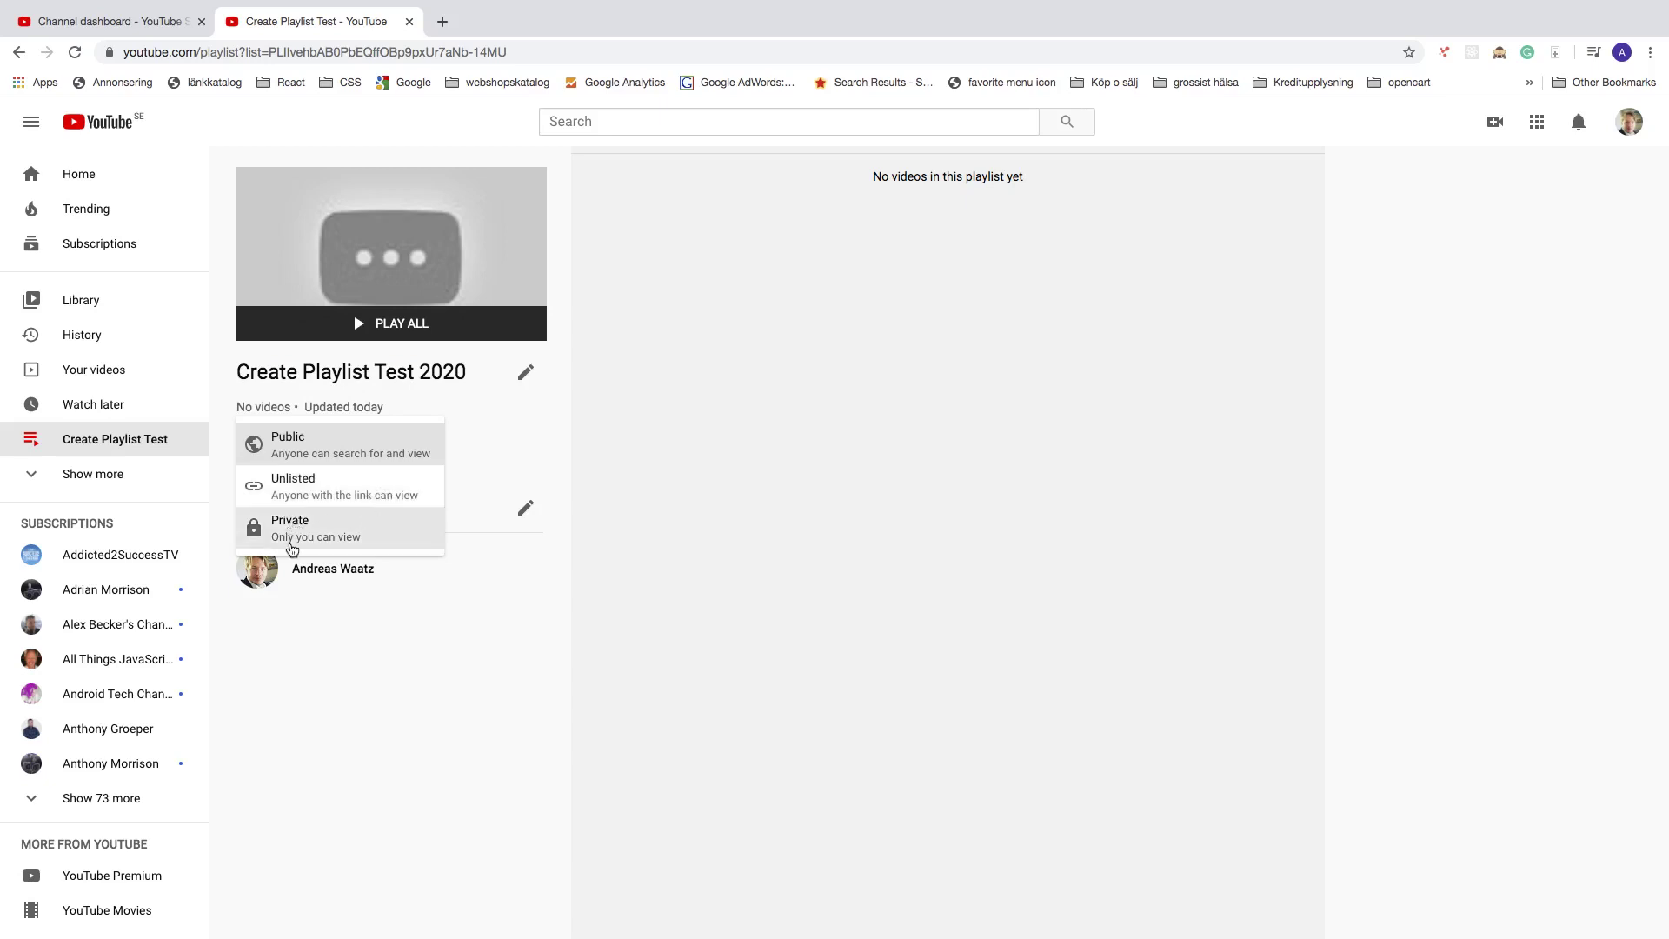
{"action": "left_click", "coordinate": [319, 452]}
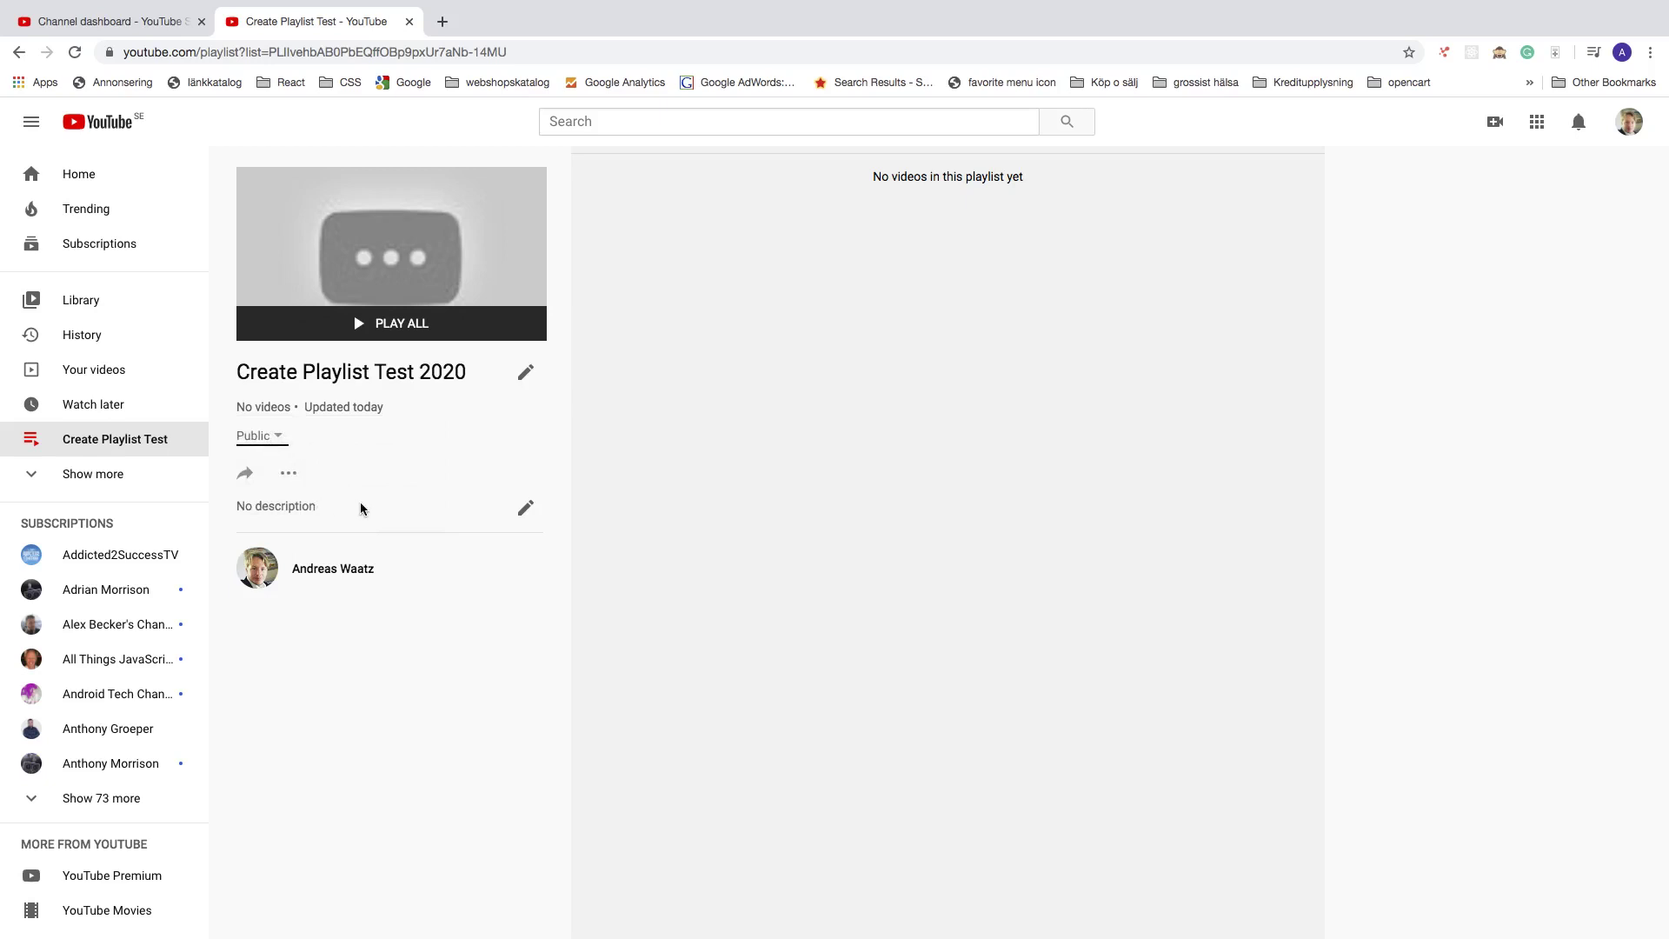
- Give the playlist the description "Add a good description" and save it
{"action": "left_click", "coordinate": [526, 511]}
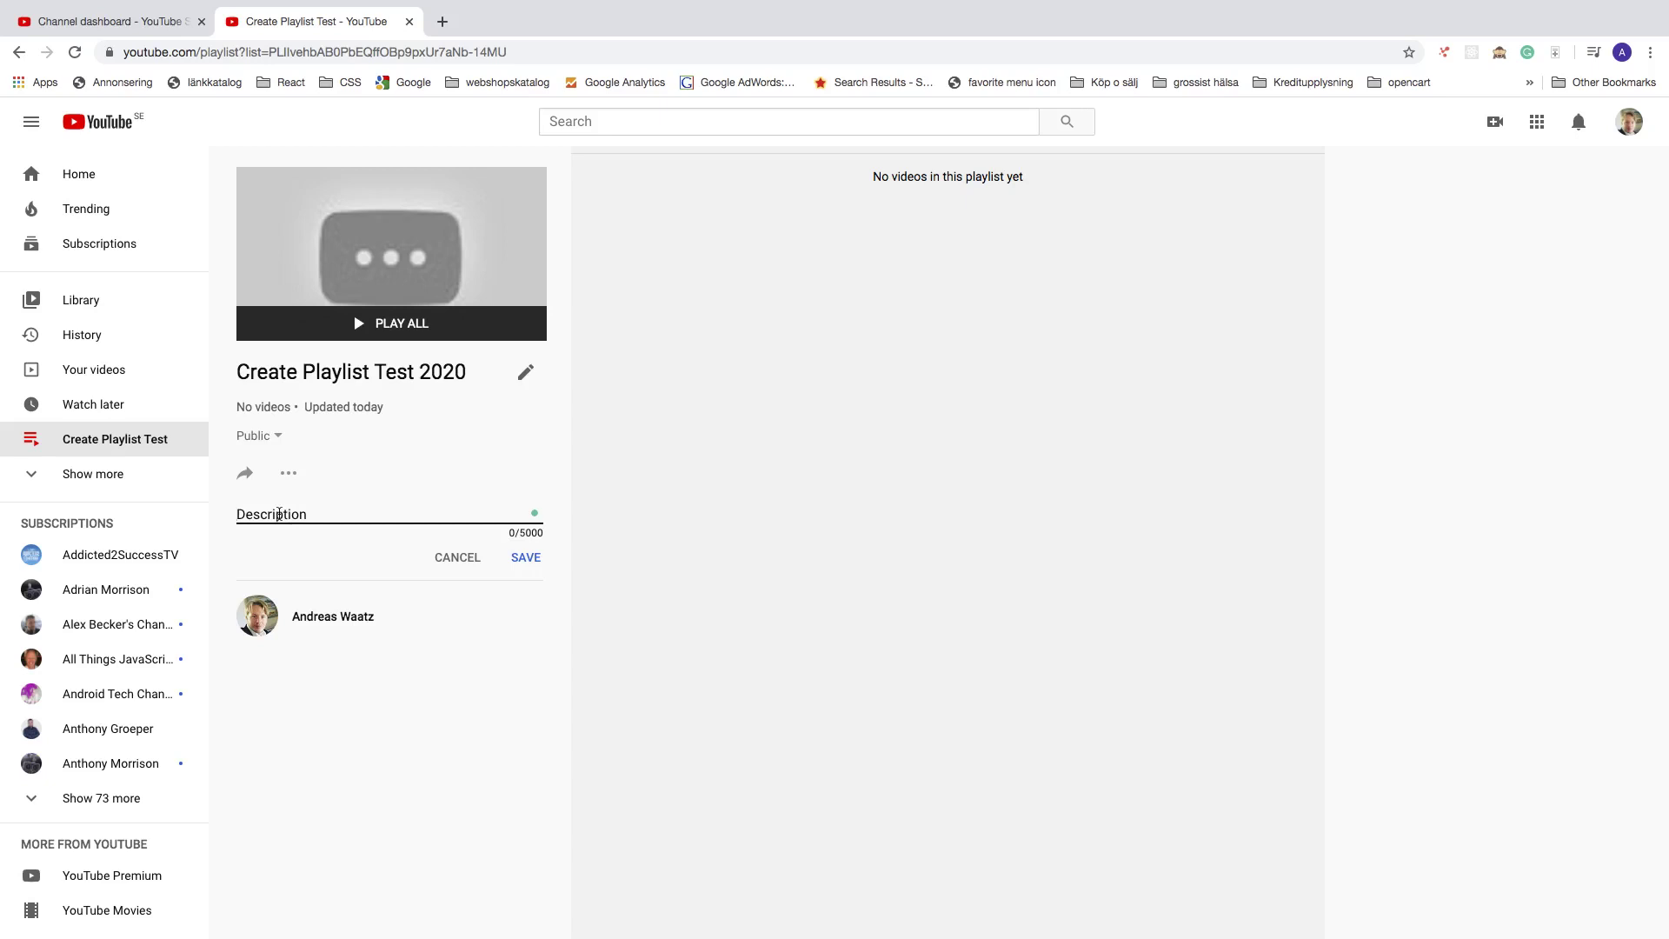
{"action": "type", "text": "Add a good descriptiom"}
{"action": "left_click", "coordinate": [526, 559]}
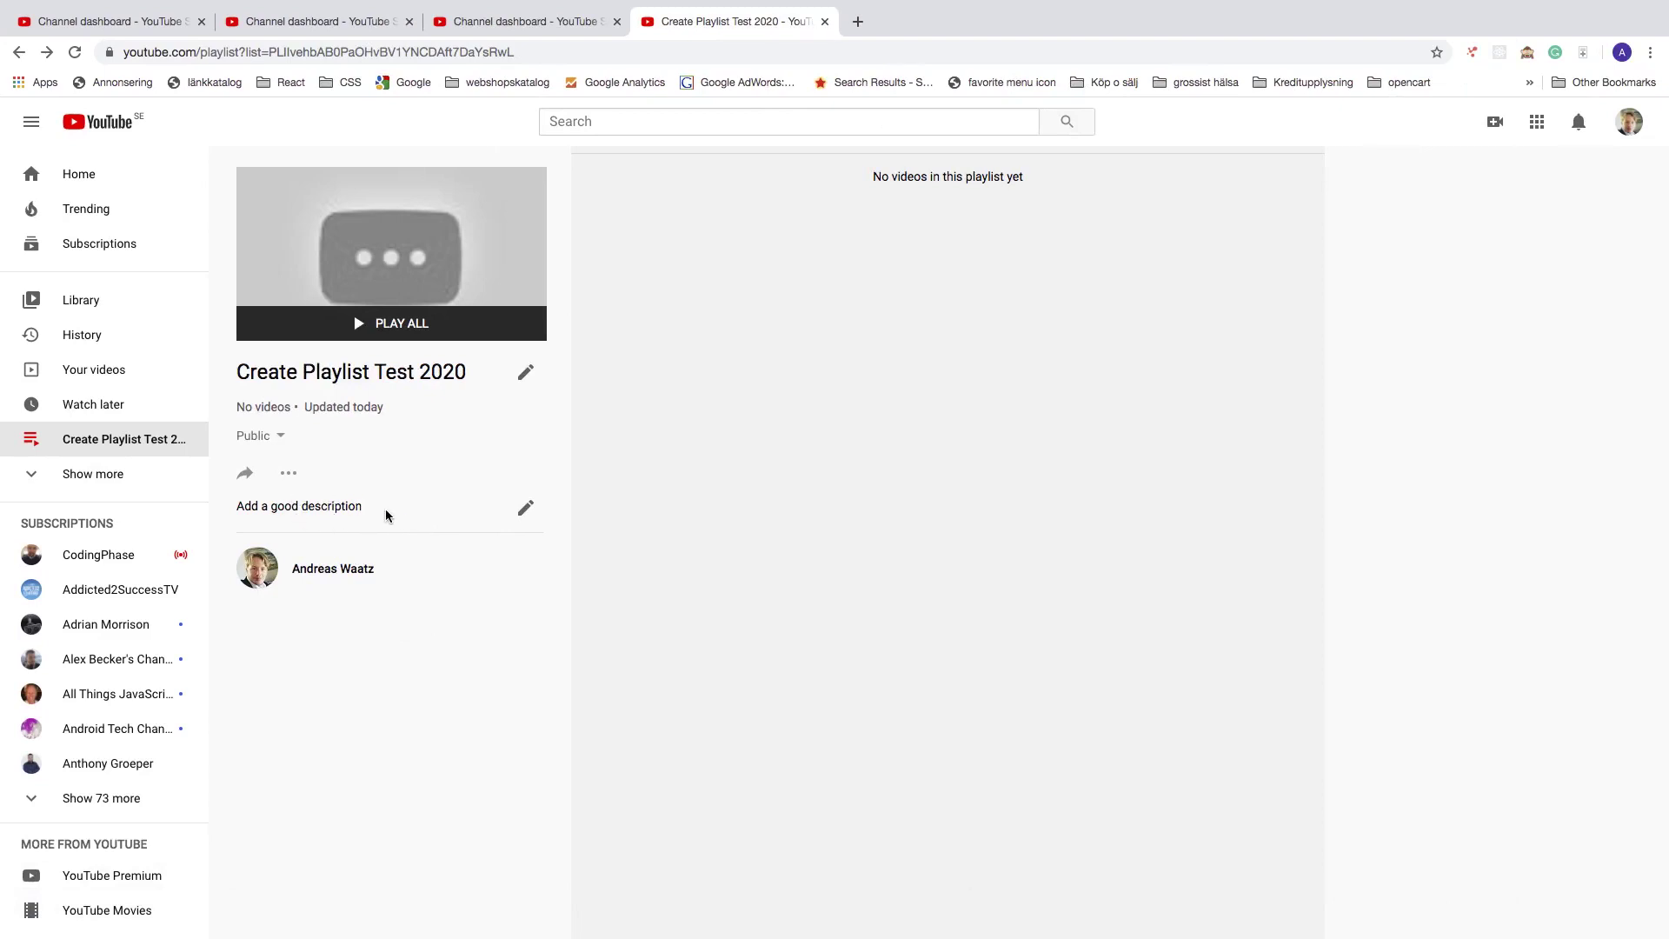
- View the playlist's advanced settings and close them without making changes
{"action": "left_click", "coordinate": [288, 473]}
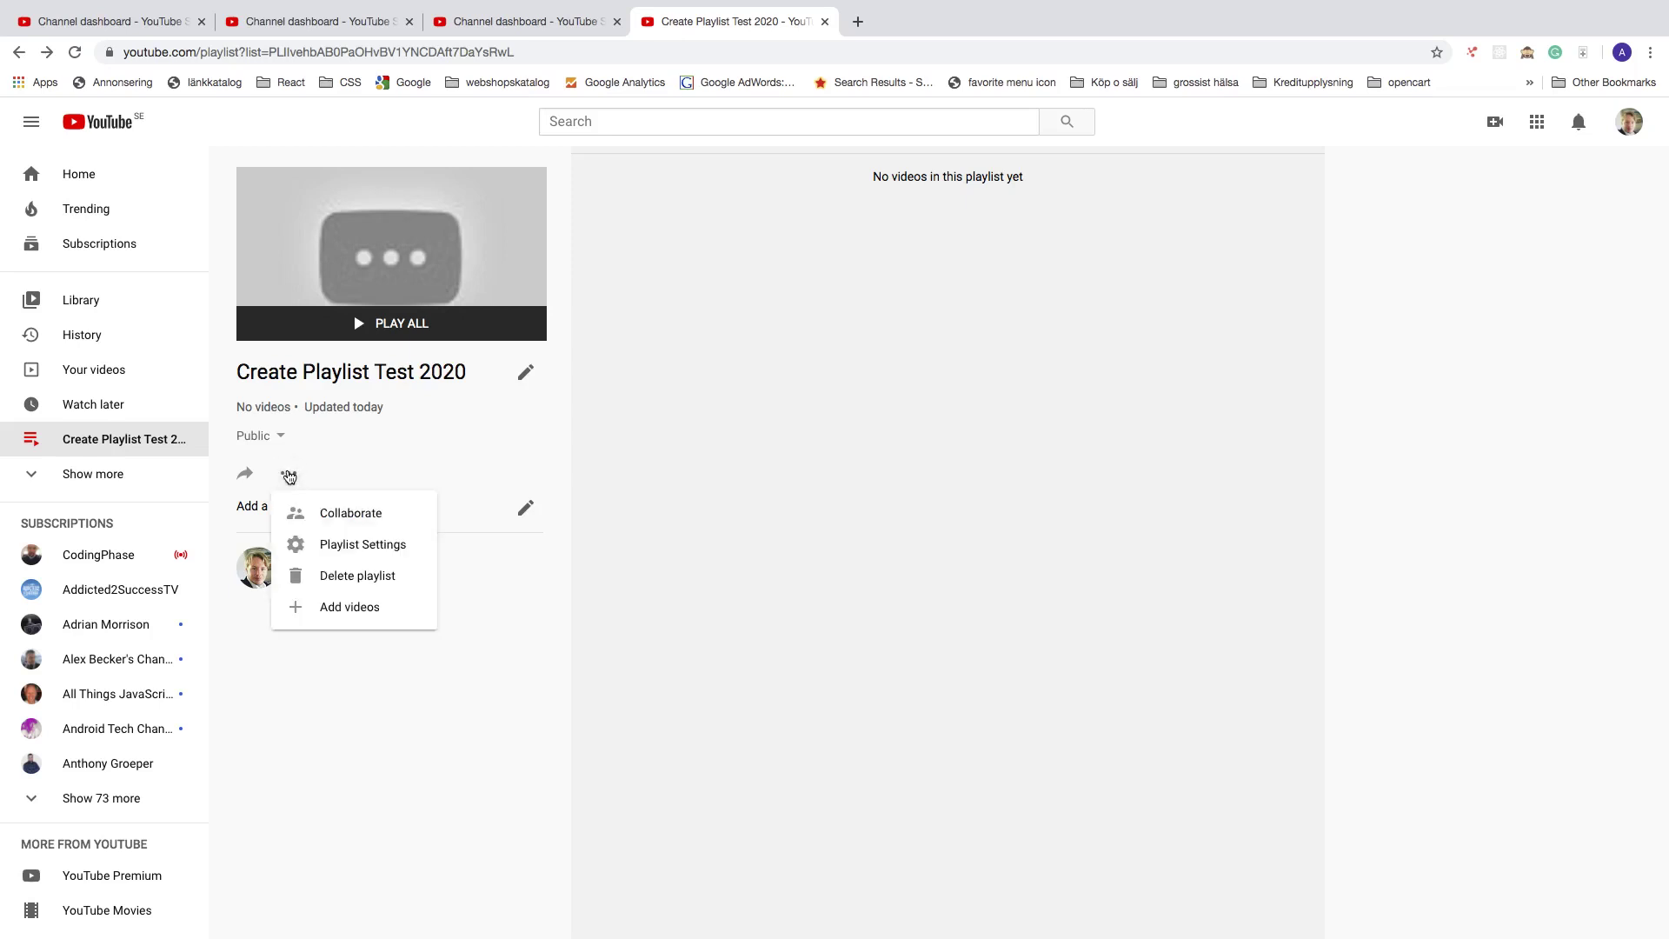
{"action": "left_click", "coordinate": [329, 545]}
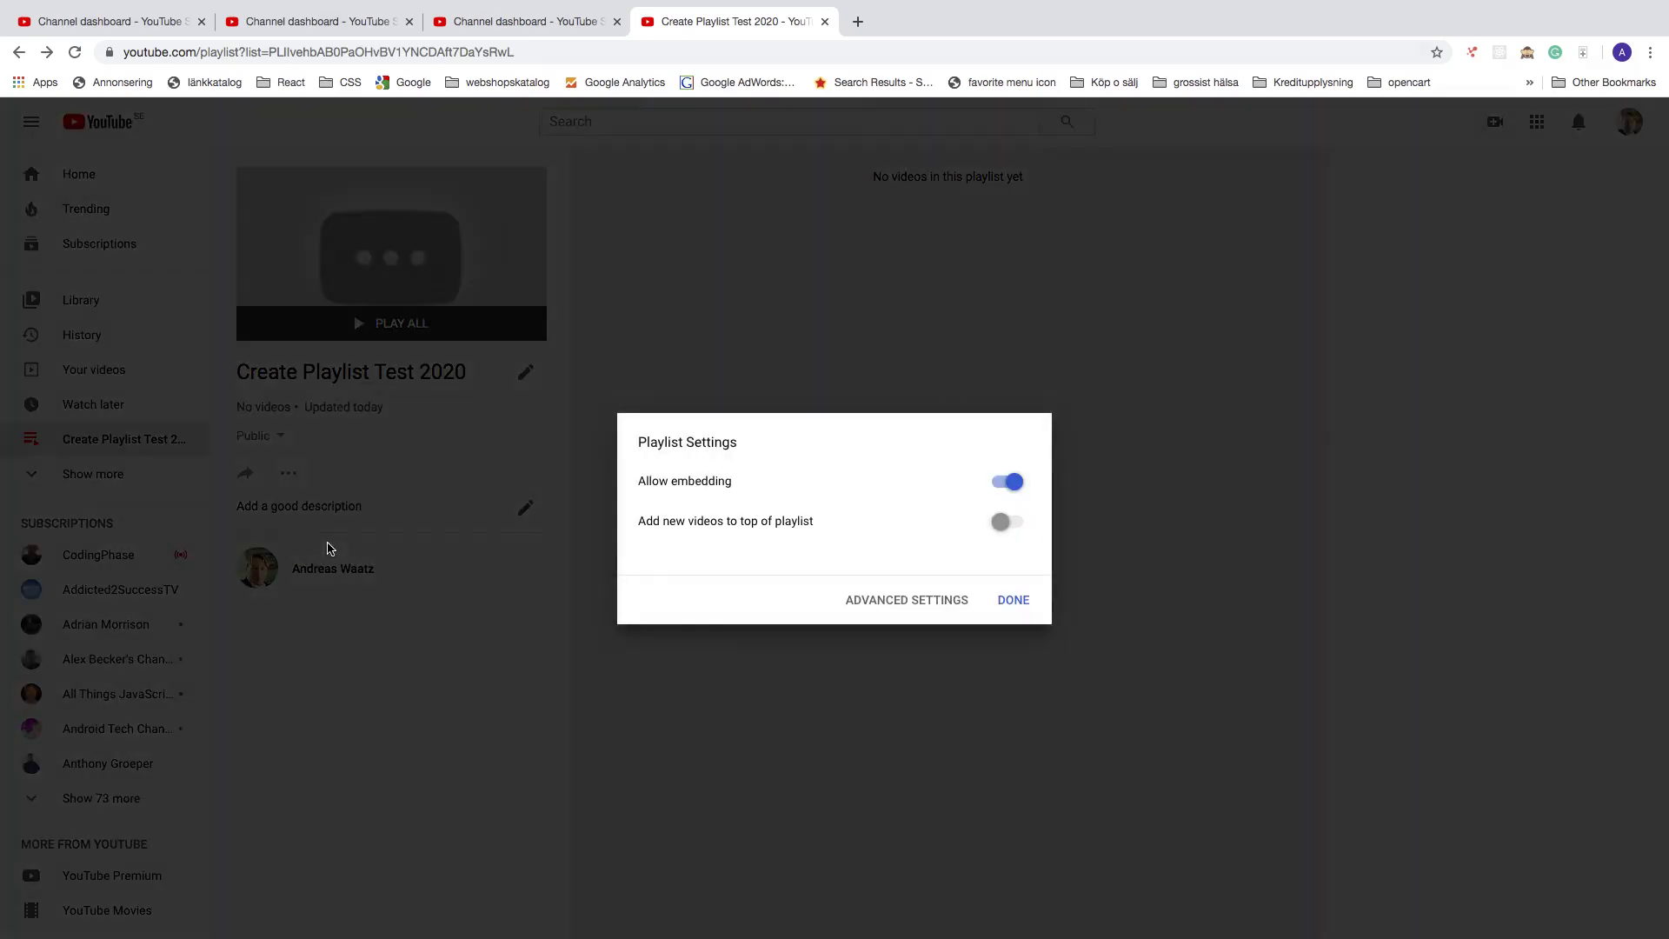
{"action": "left_click", "coordinate": [900, 606]}
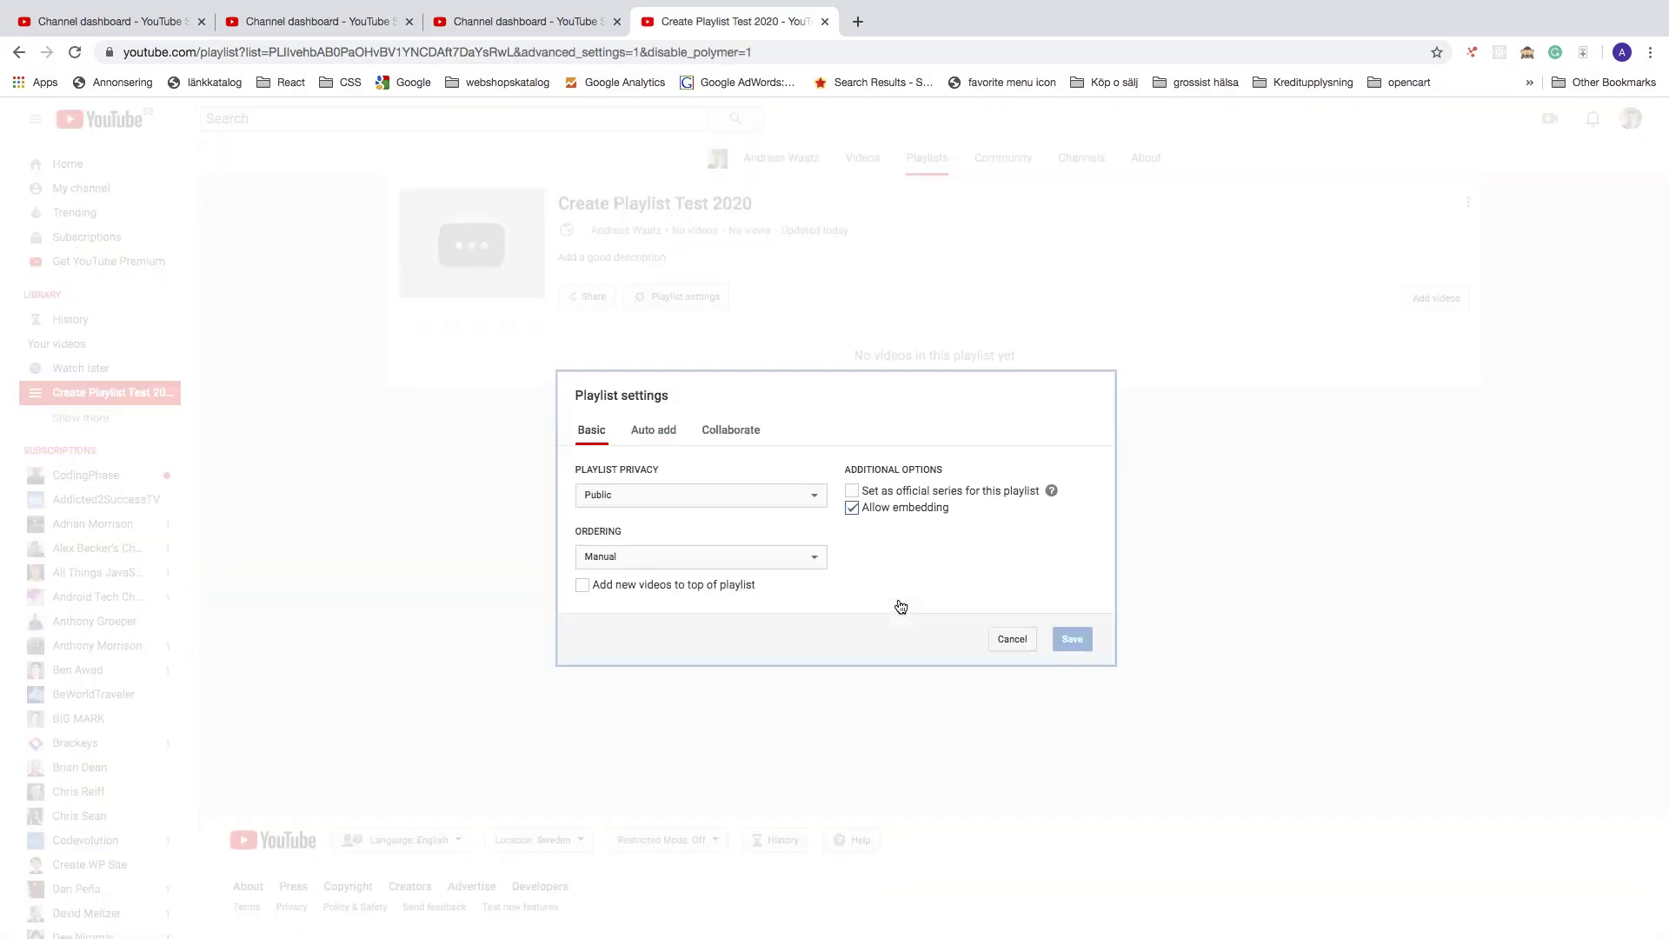
{"action": "left_click", "coordinate": [1012, 639]}
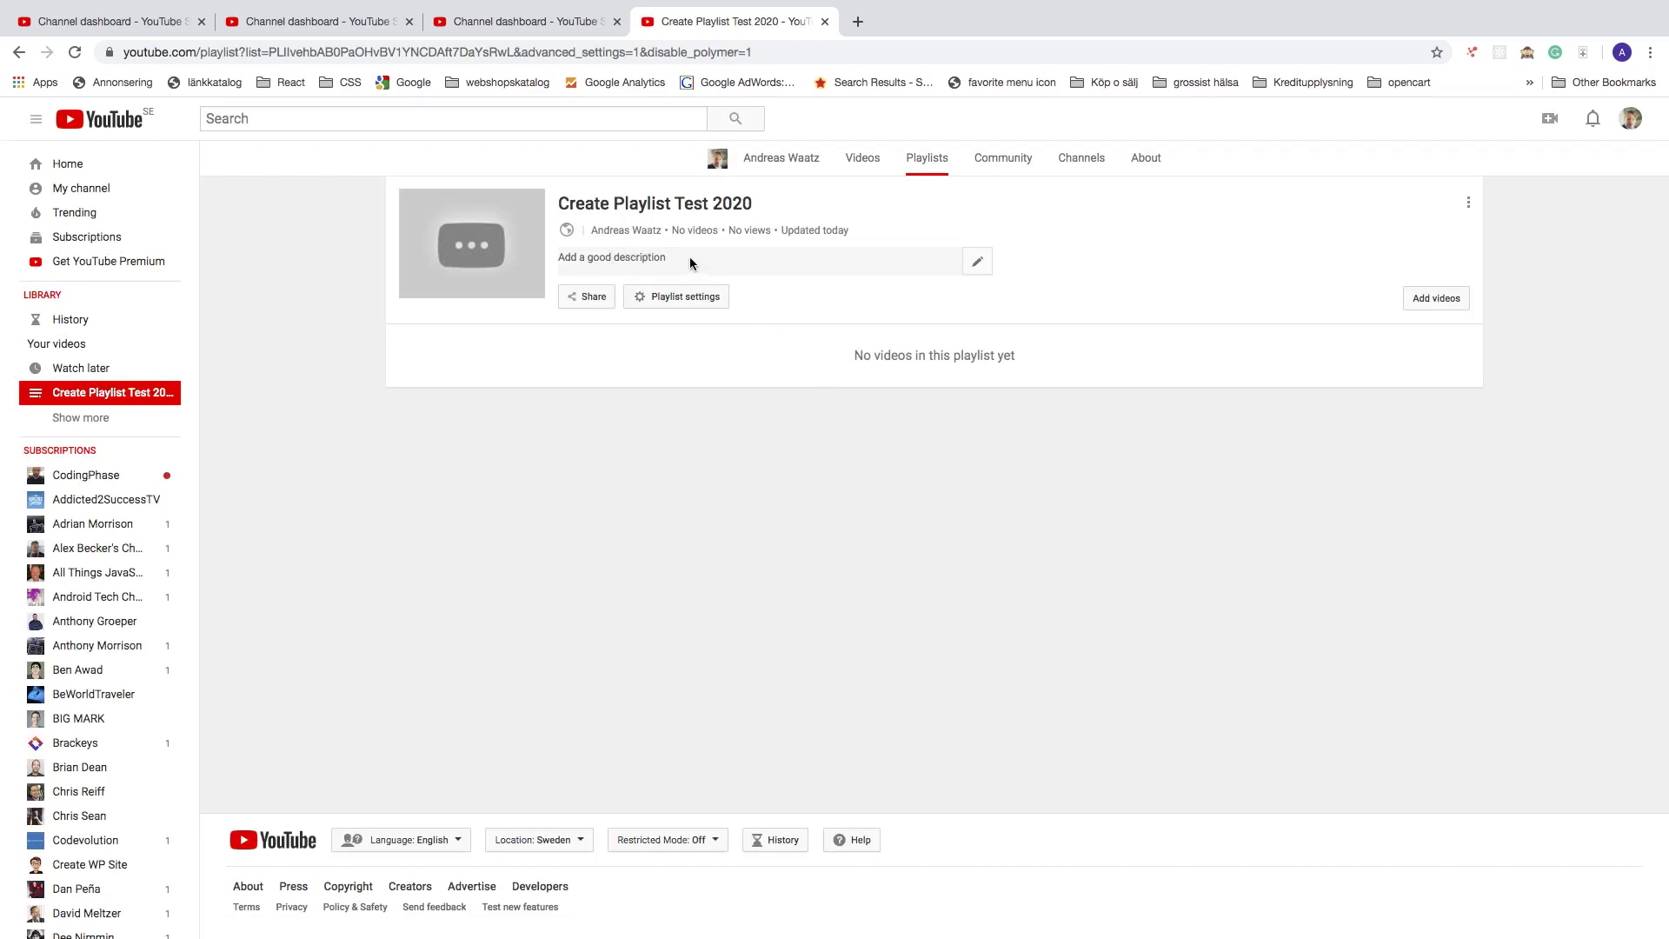
- Open the playlist description for editing in a taller text box, then return to the playlist page without changing the text
{"action": "left_click", "coordinate": [978, 261]}
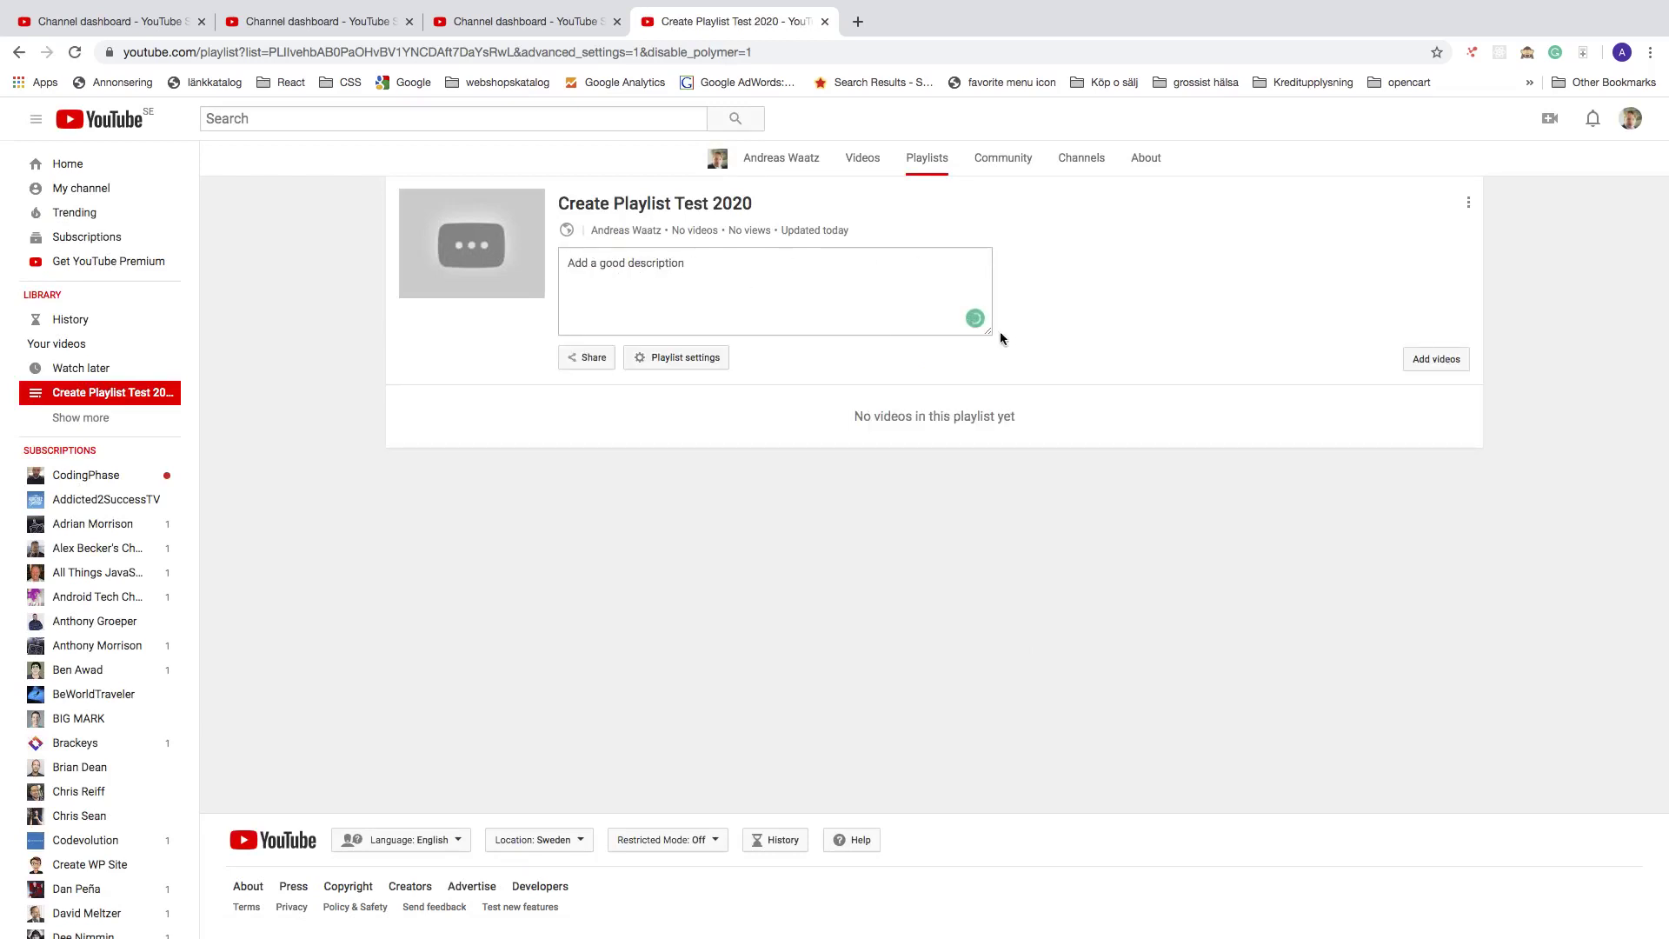
{"action": "left_click_drag", "start_coordinate": [991, 332], "coordinate": [991, 599]}
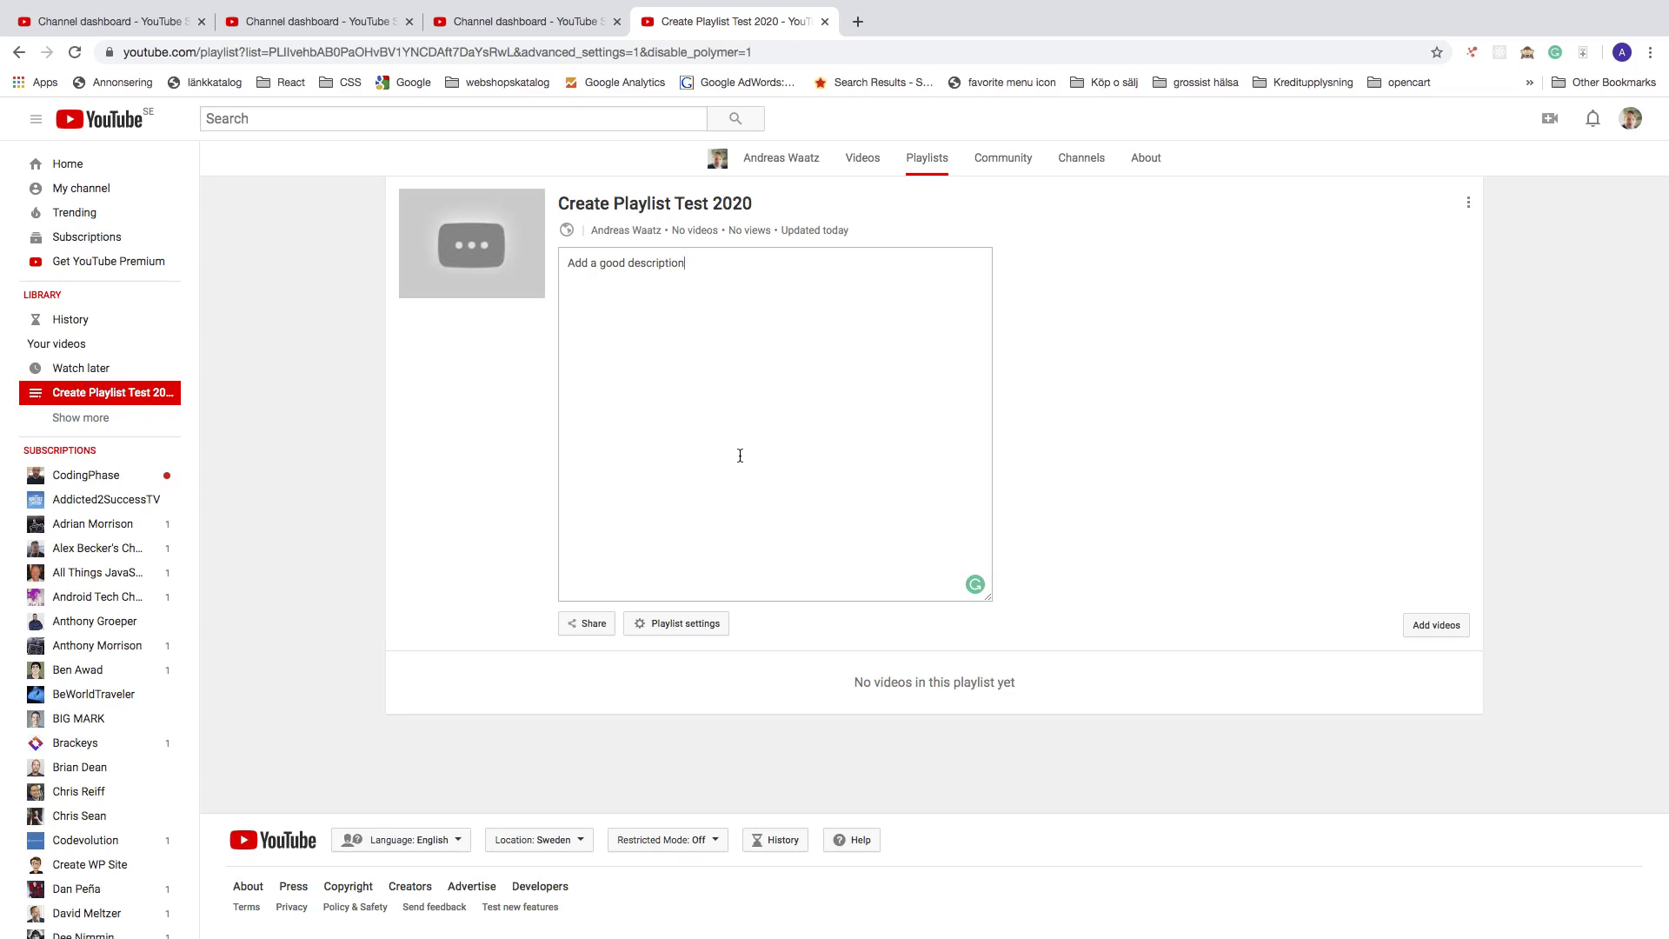
{"action": "left_click", "coordinate": [19, 53]}
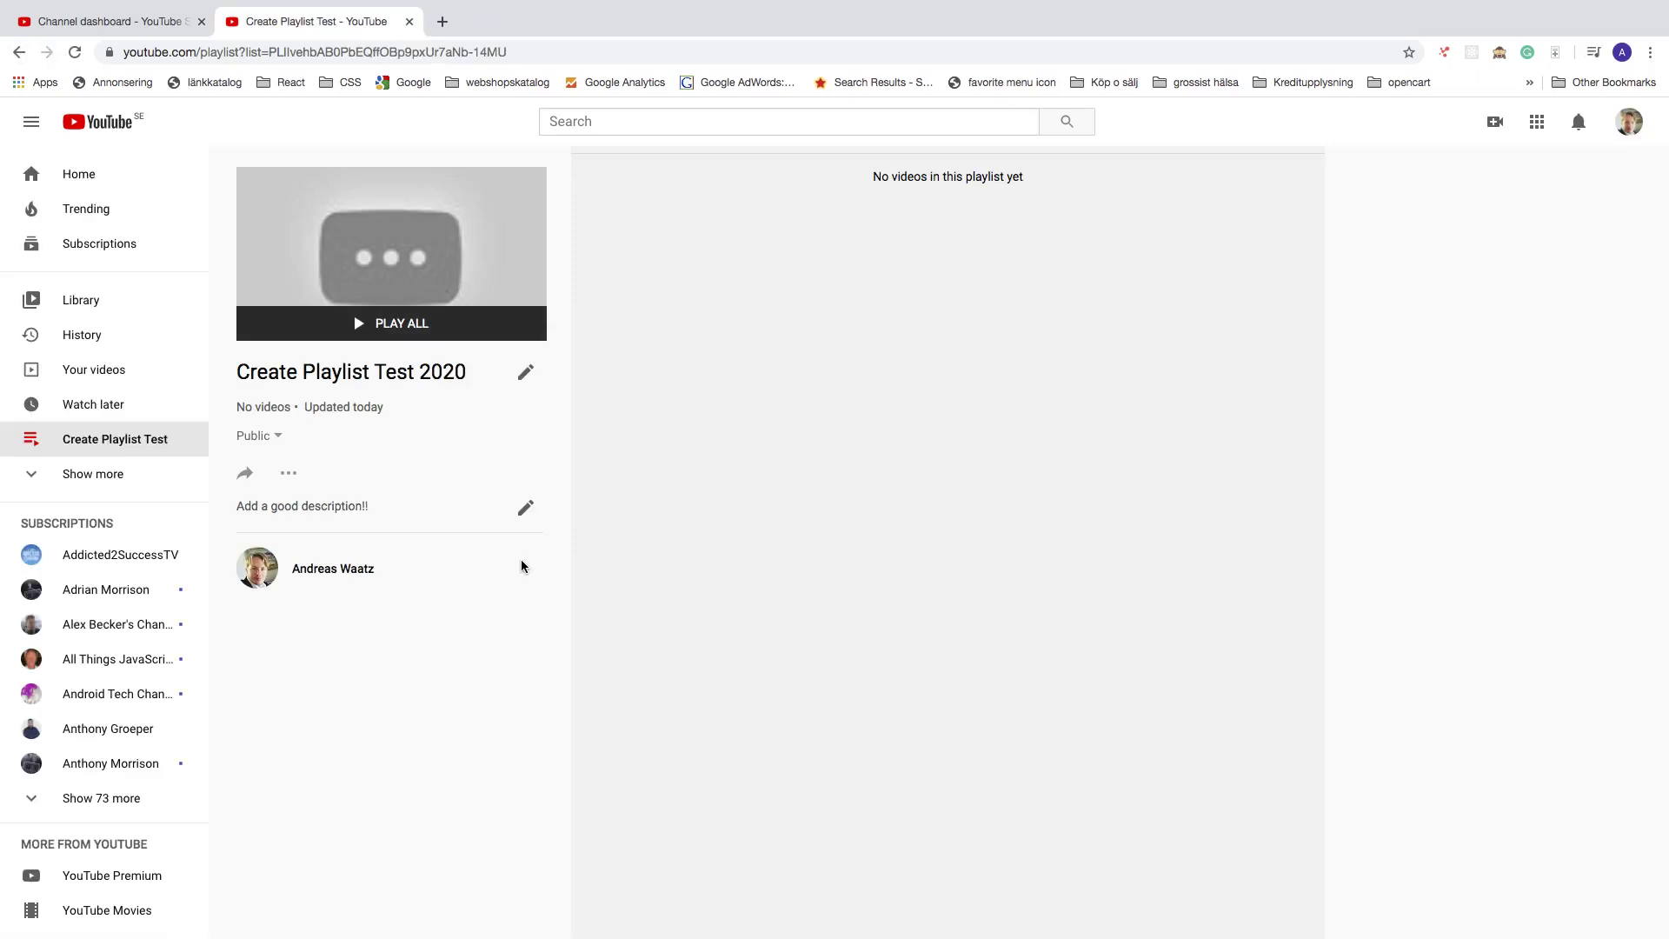
- View the playlist's Collaborate setting and close it without allowing collaborators to add videos
{"action": "left_click", "coordinate": [289, 474]}
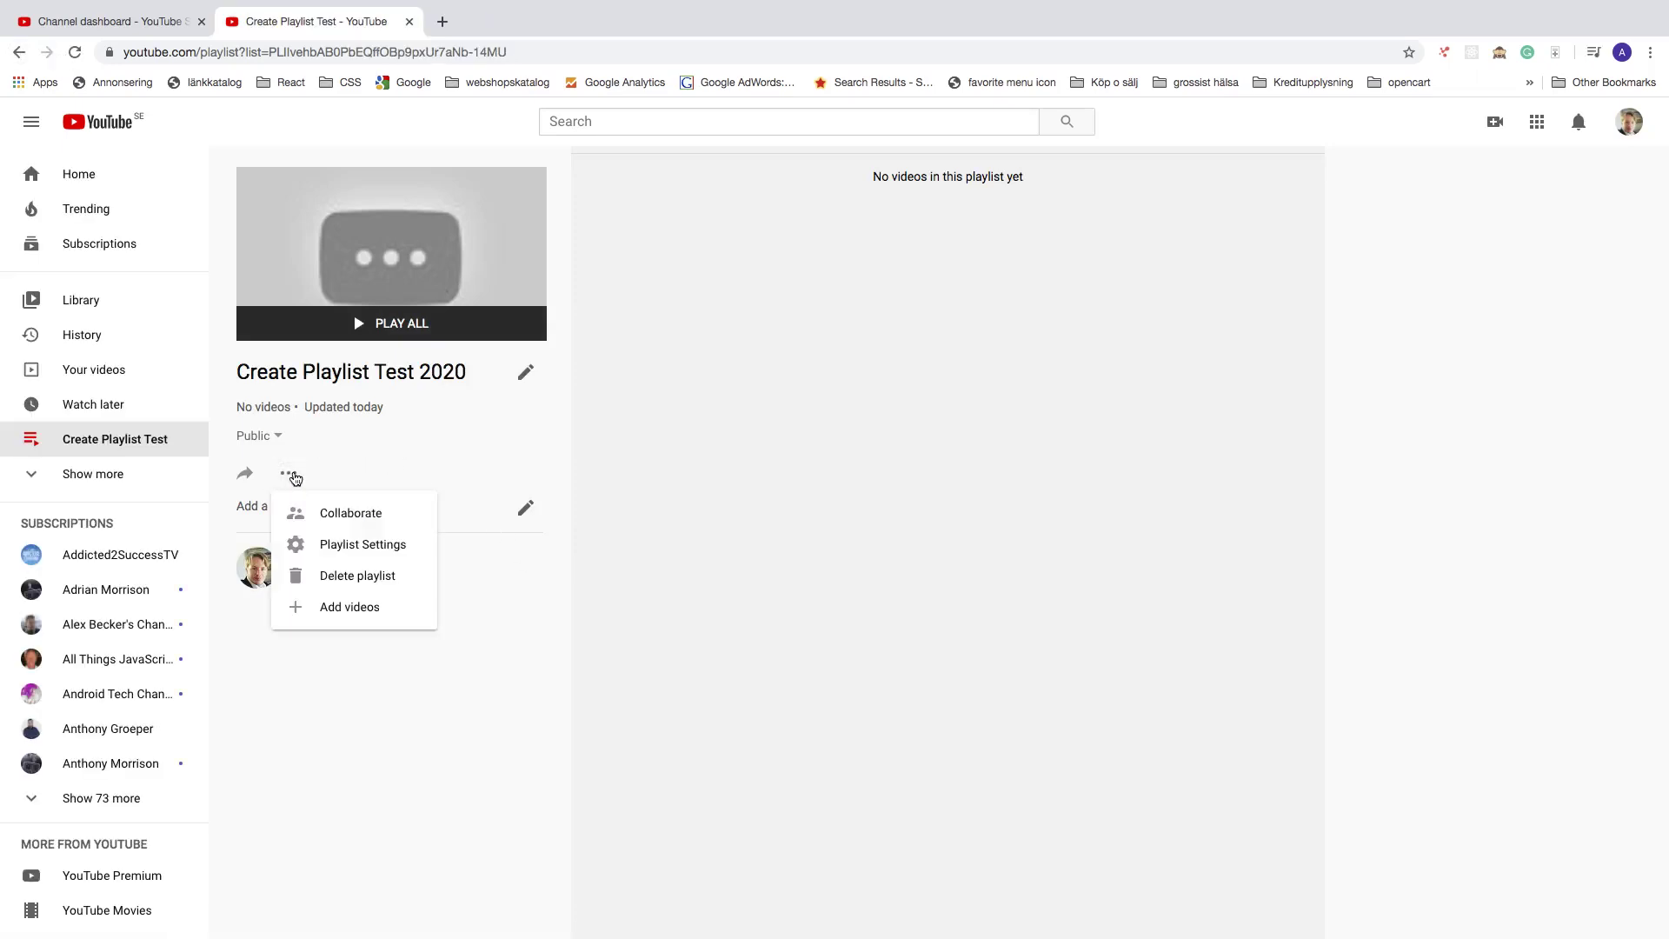
{"action": "left_click", "coordinate": [344, 522]}
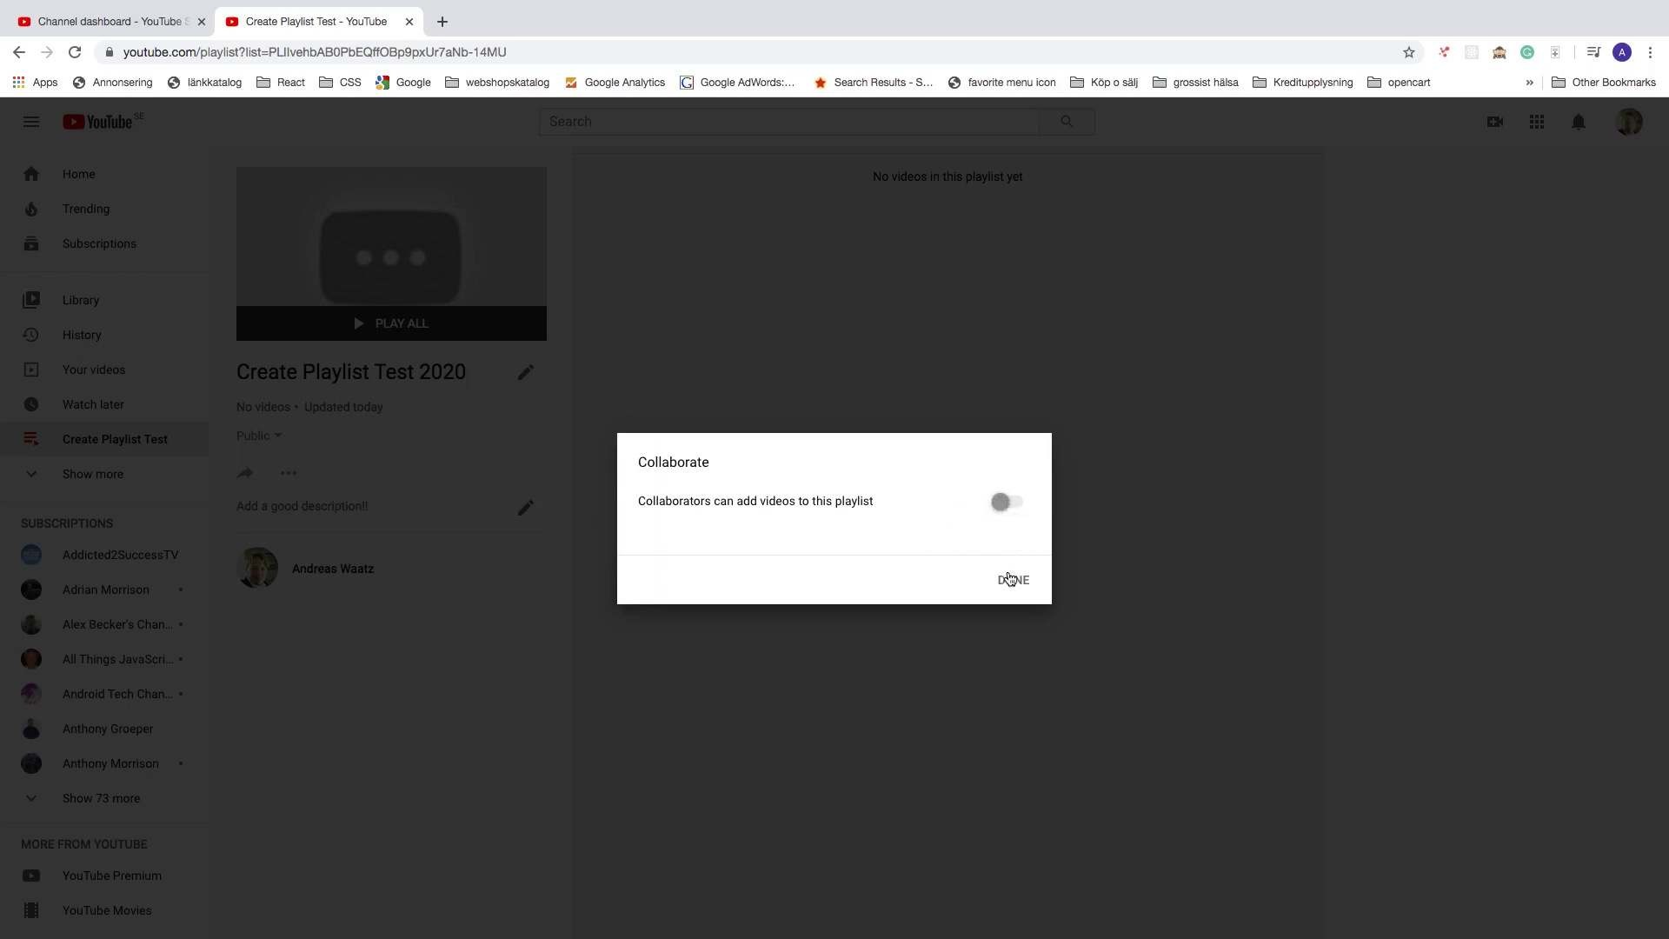
{"action": "left_click", "coordinate": [1013, 578]}
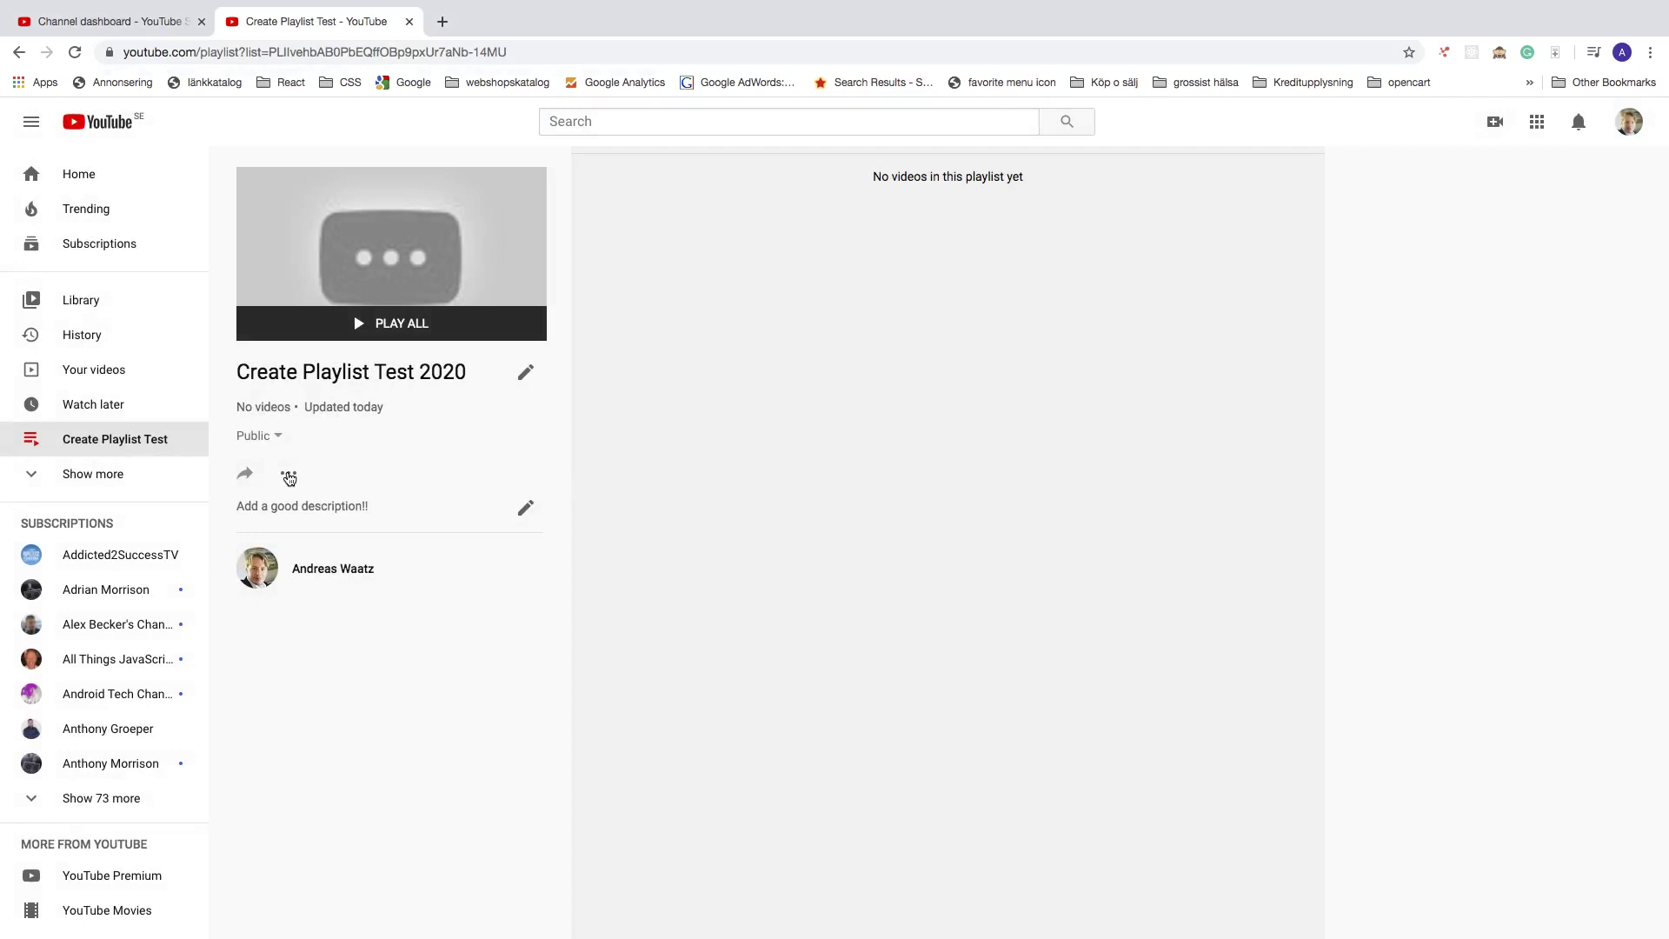
- Open the playlist's advanced settings and review the playlist privacy options, keeping Public
{"action": "left_click", "coordinate": [290, 477]}
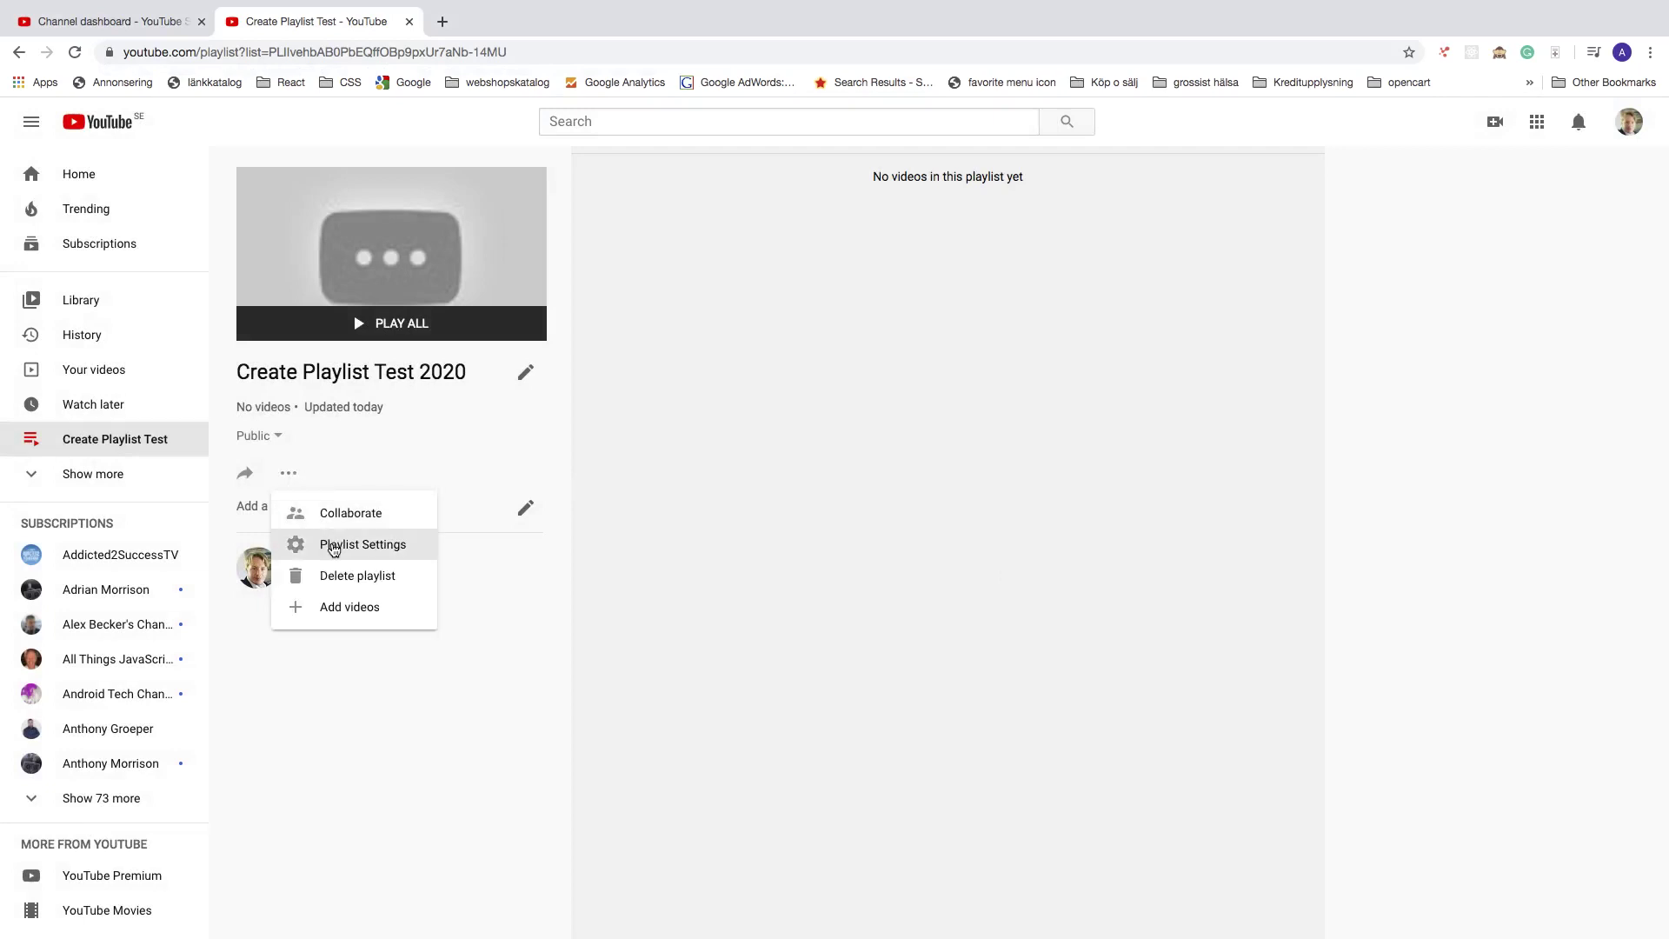
{"action": "left_click", "coordinate": [337, 548]}
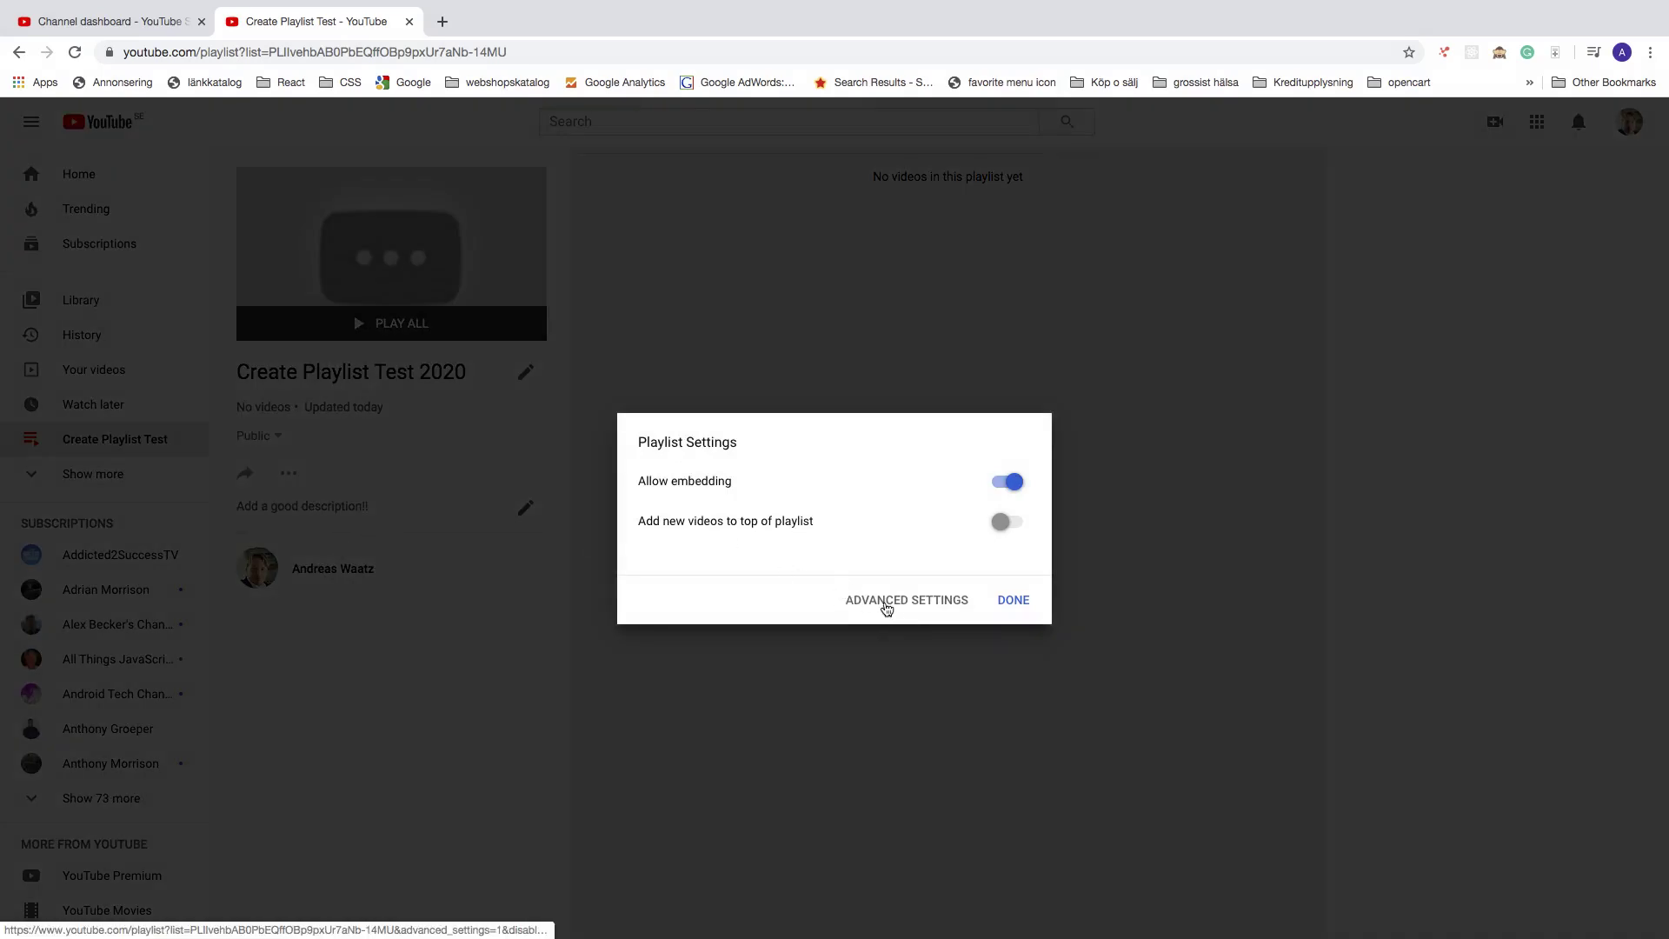
{"action": "left_click", "coordinate": [887, 606]}
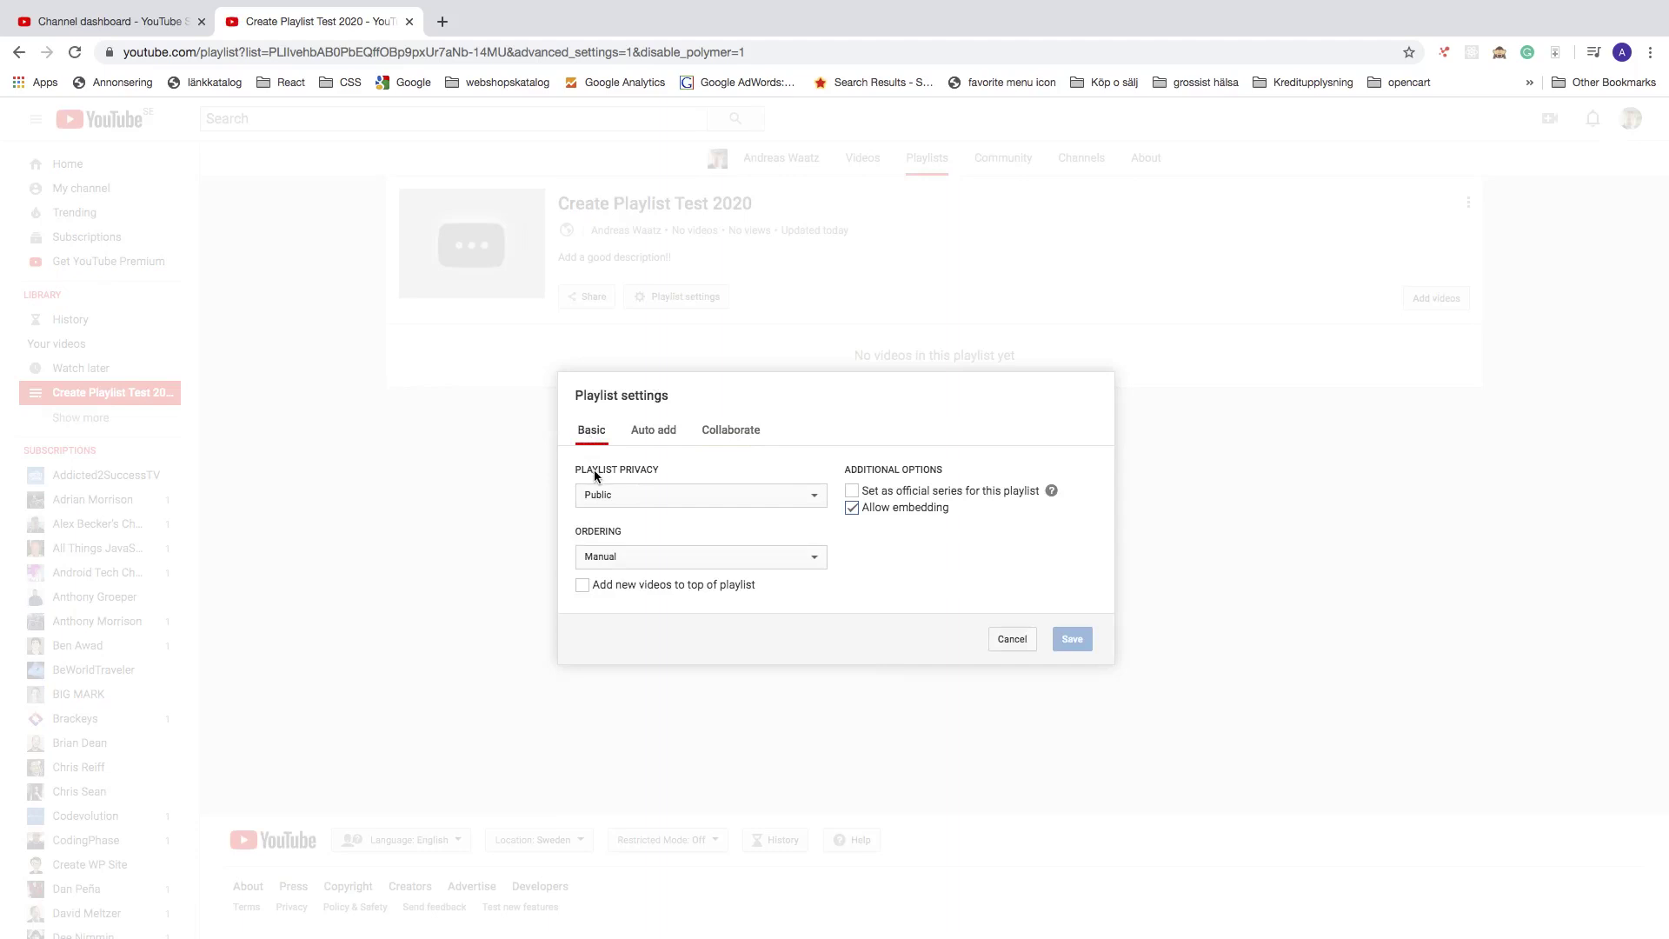
{"action": "left_click", "coordinate": [618, 489]}
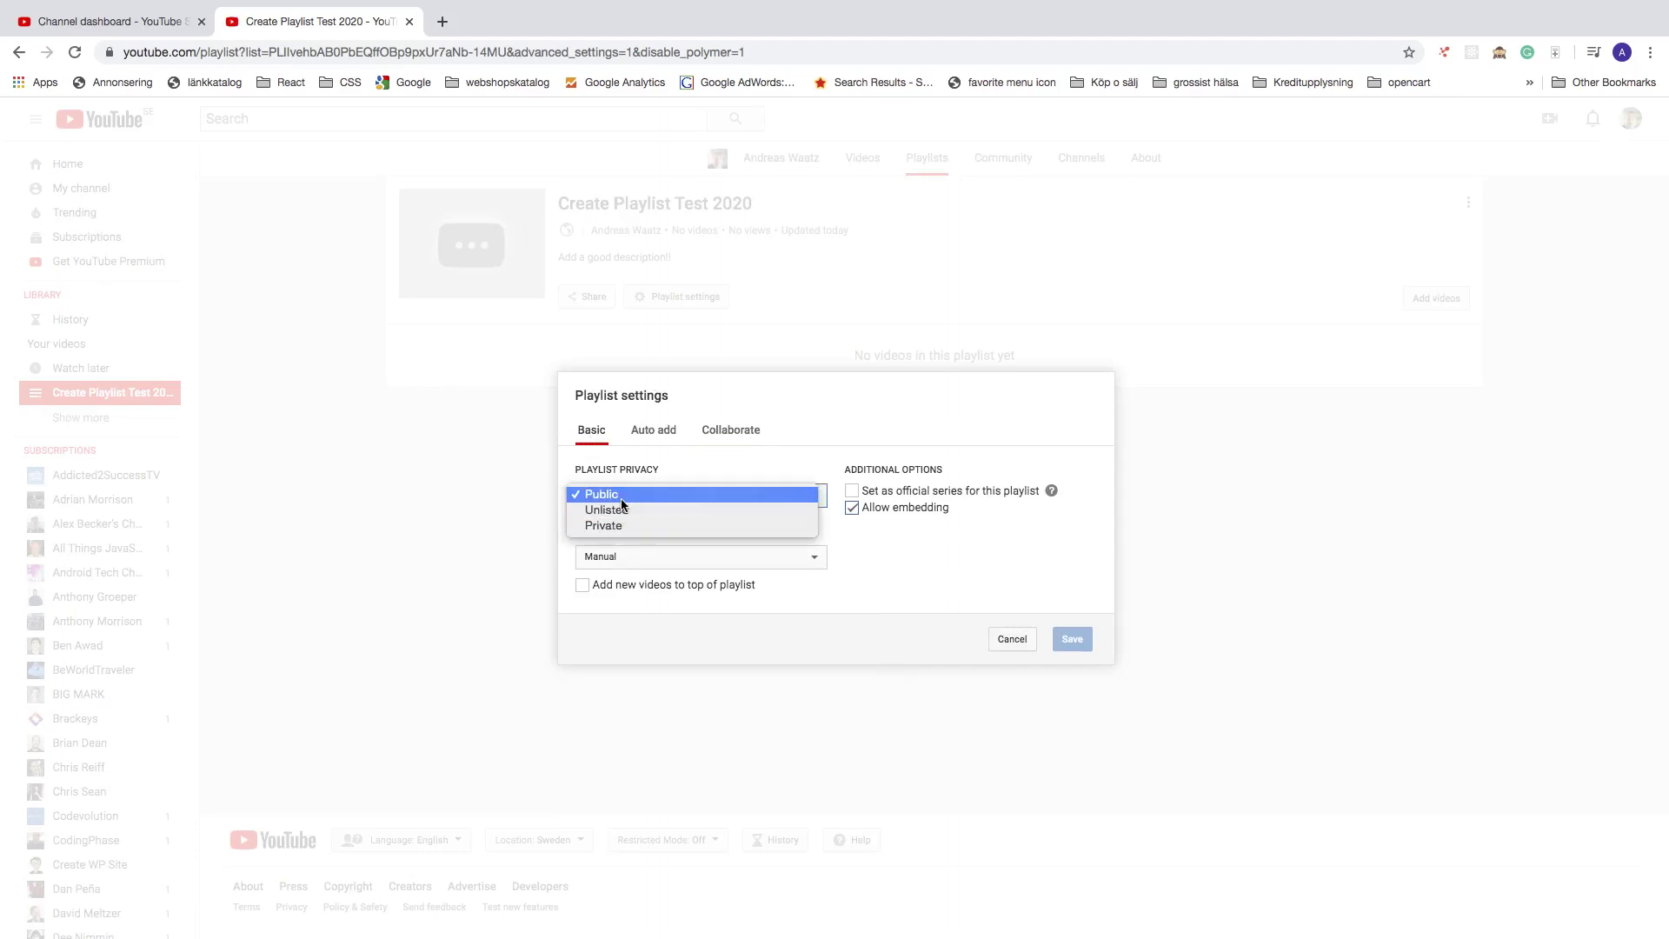
{"action": "left_click", "coordinate": [795, 523]}
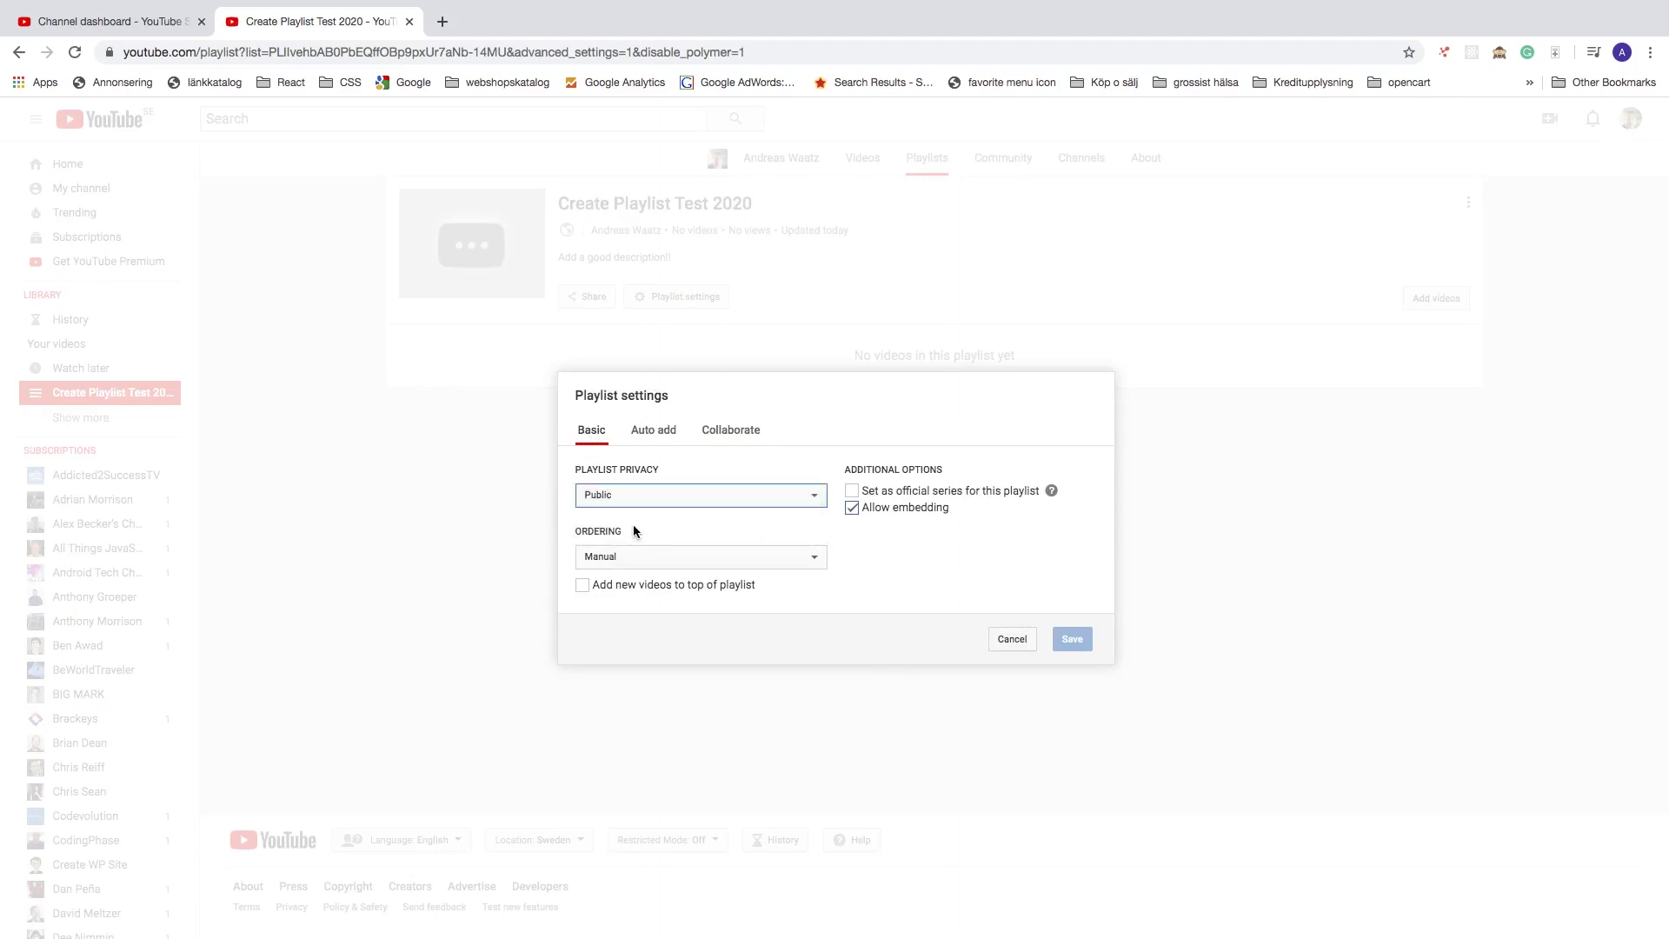
- Review the ordering options, keeping Manual, and show the help text for setting the playlist as an official series
{"action": "left_click", "coordinate": [619, 556]}
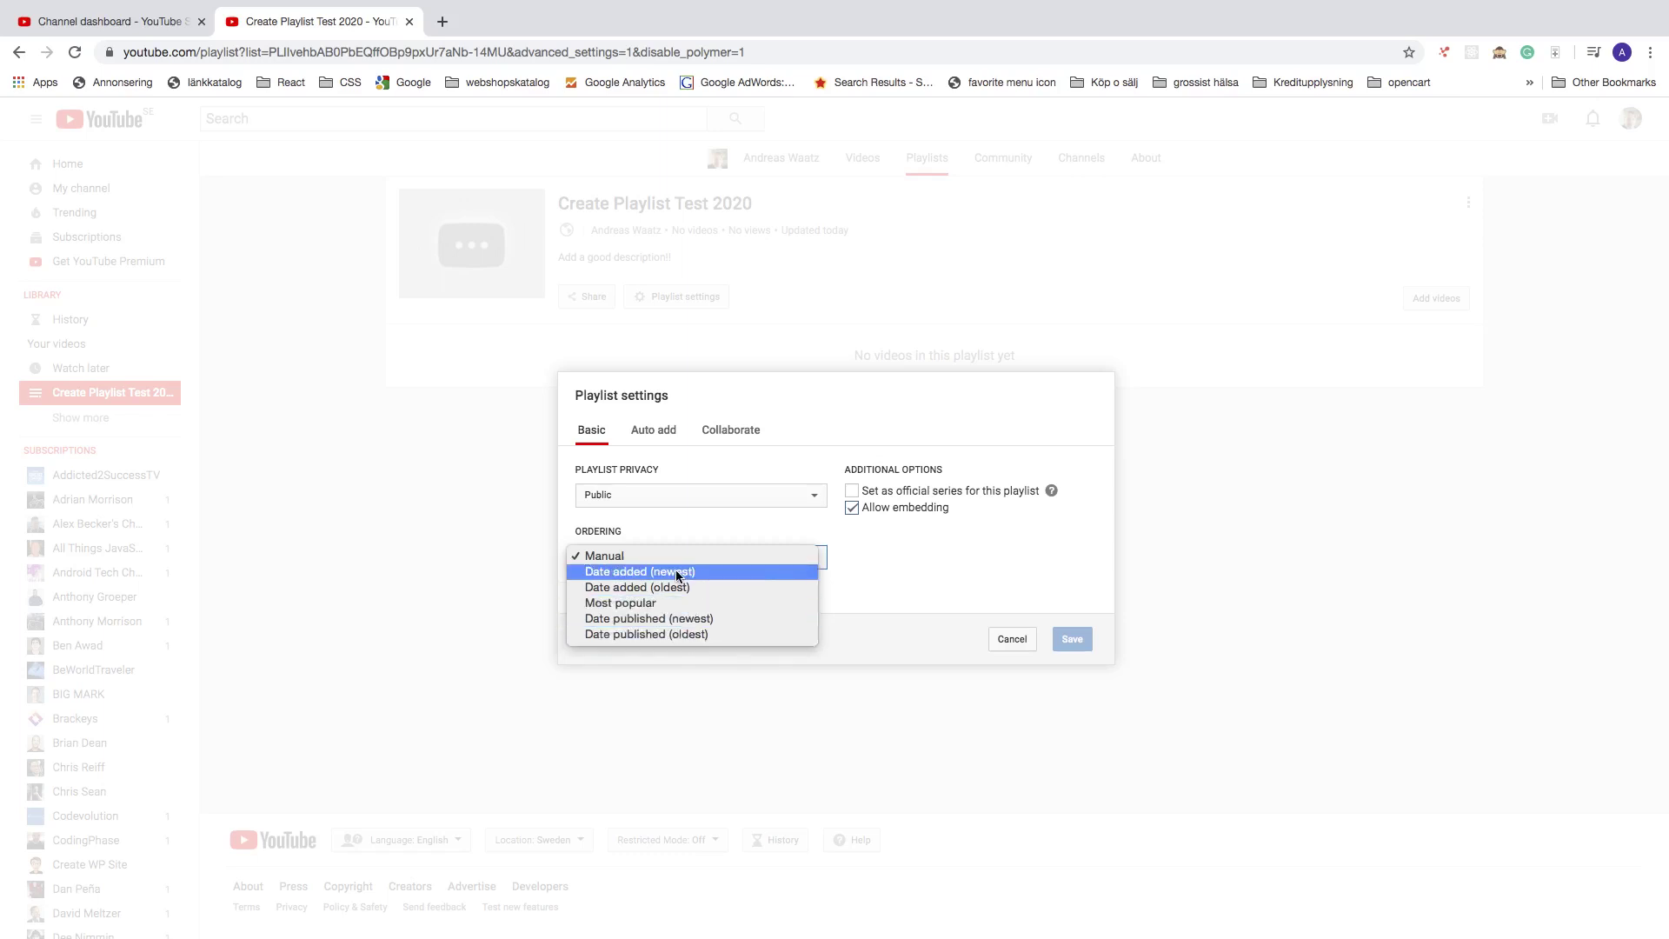
{"action": "left_click", "coordinate": [686, 528]}
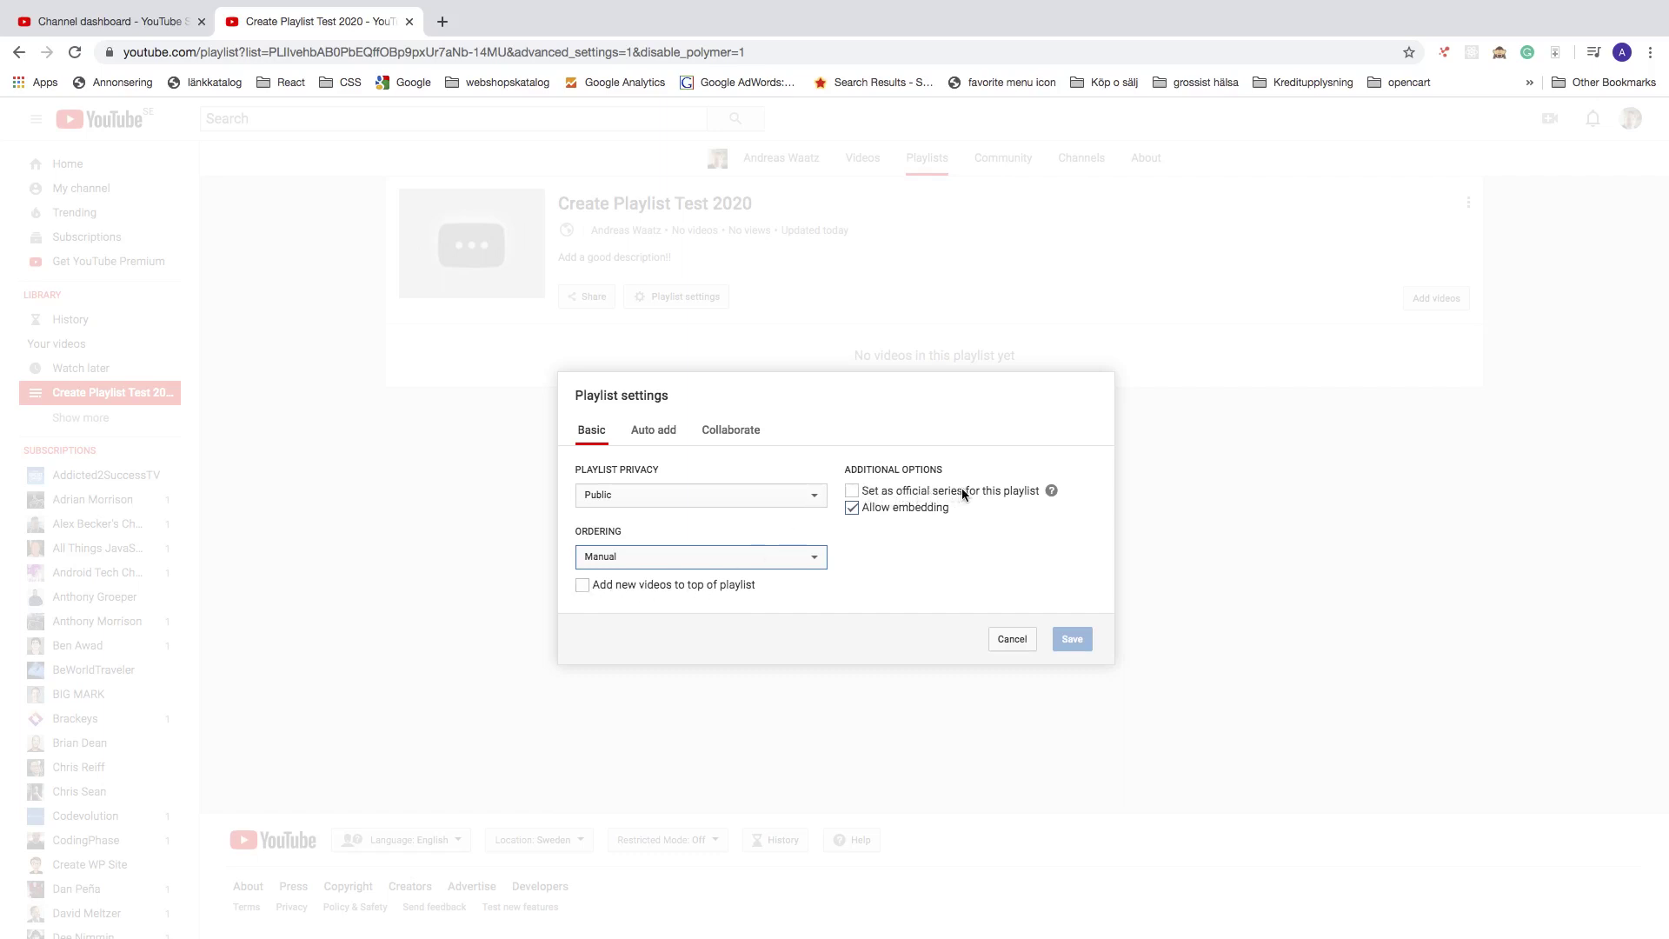
{"action": "left_click", "coordinate": [1051, 491]}
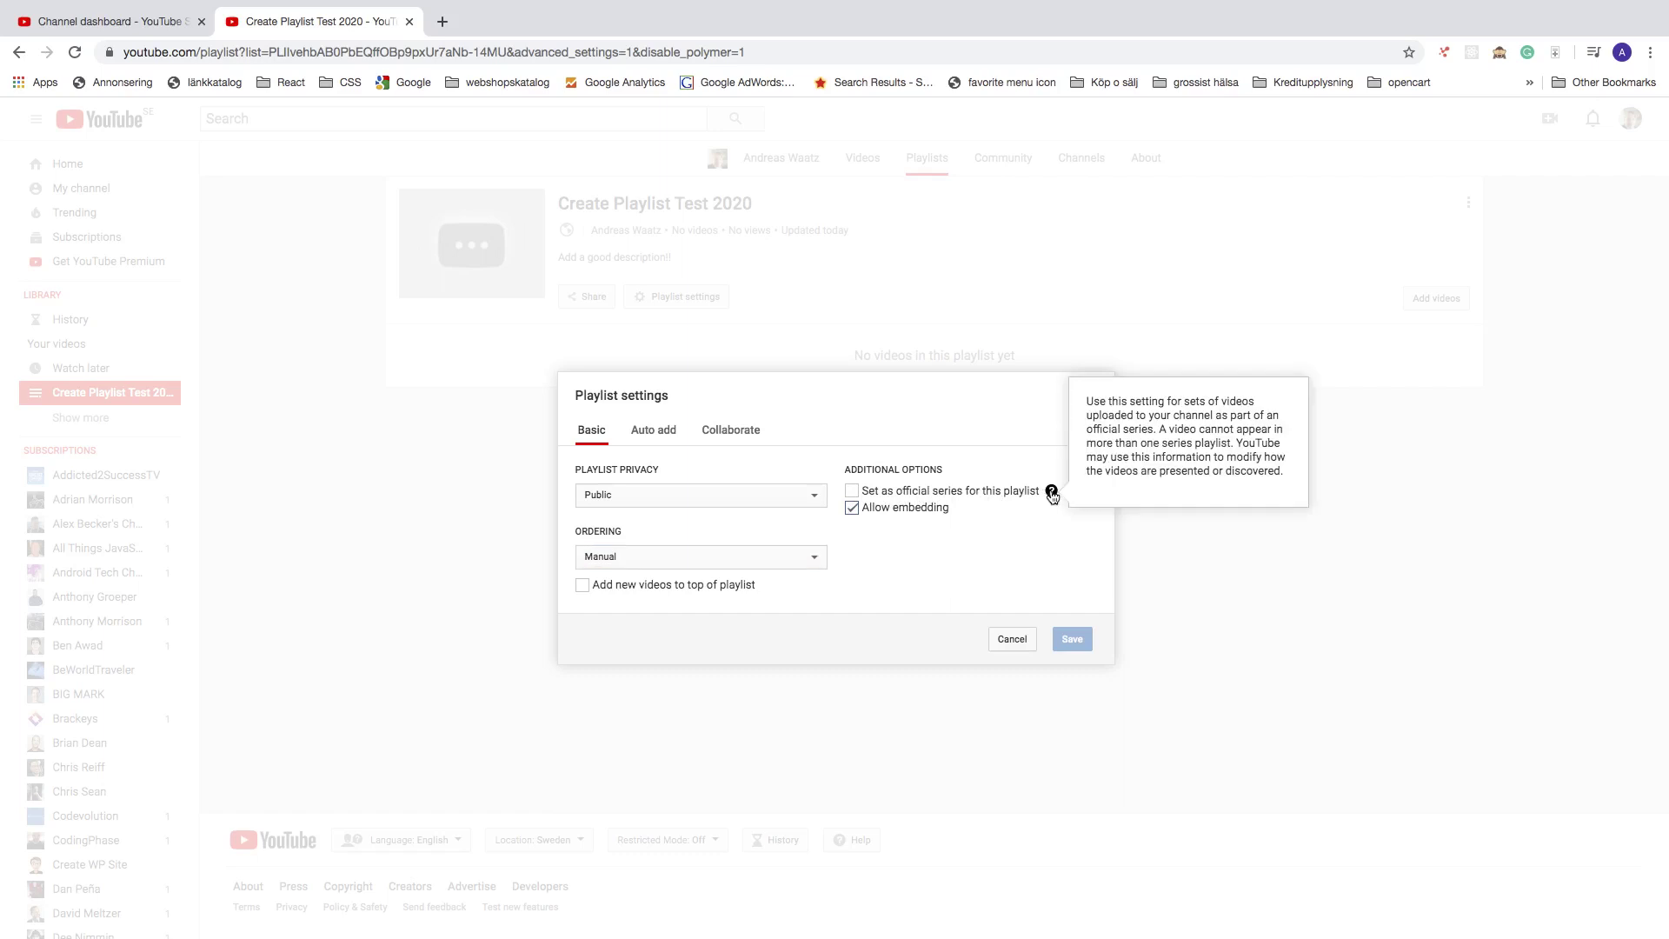
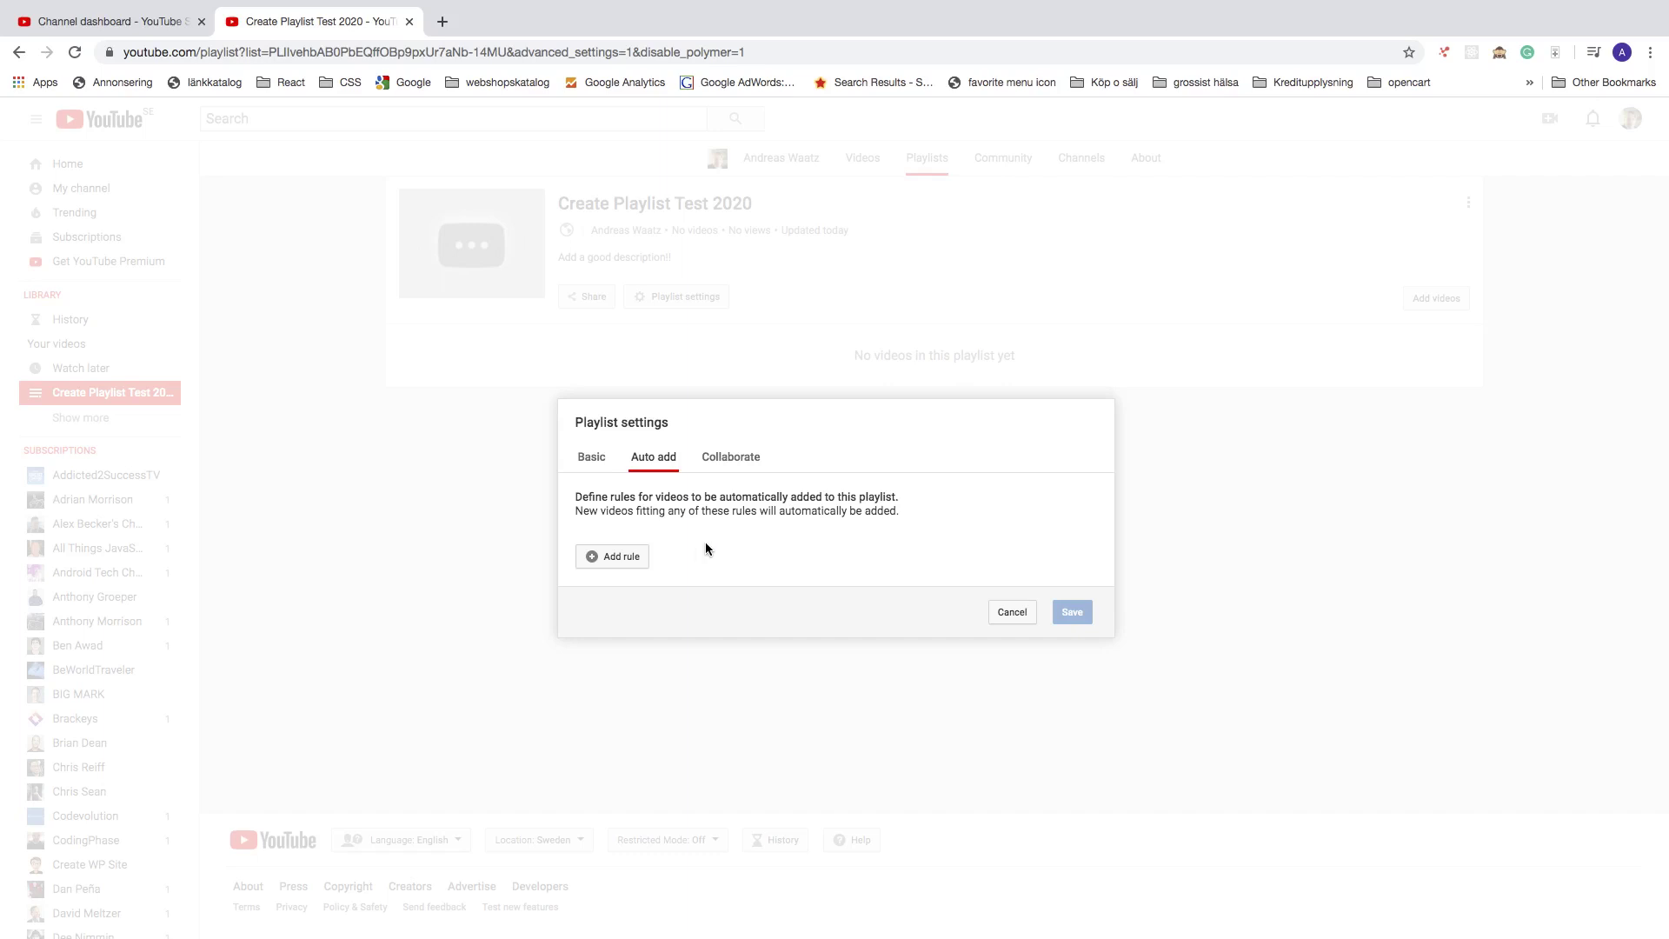
- Add an auto-add rule that picks up new videos whose title contains "Shopify"
{"action": "left_click", "coordinate": [612, 563]}
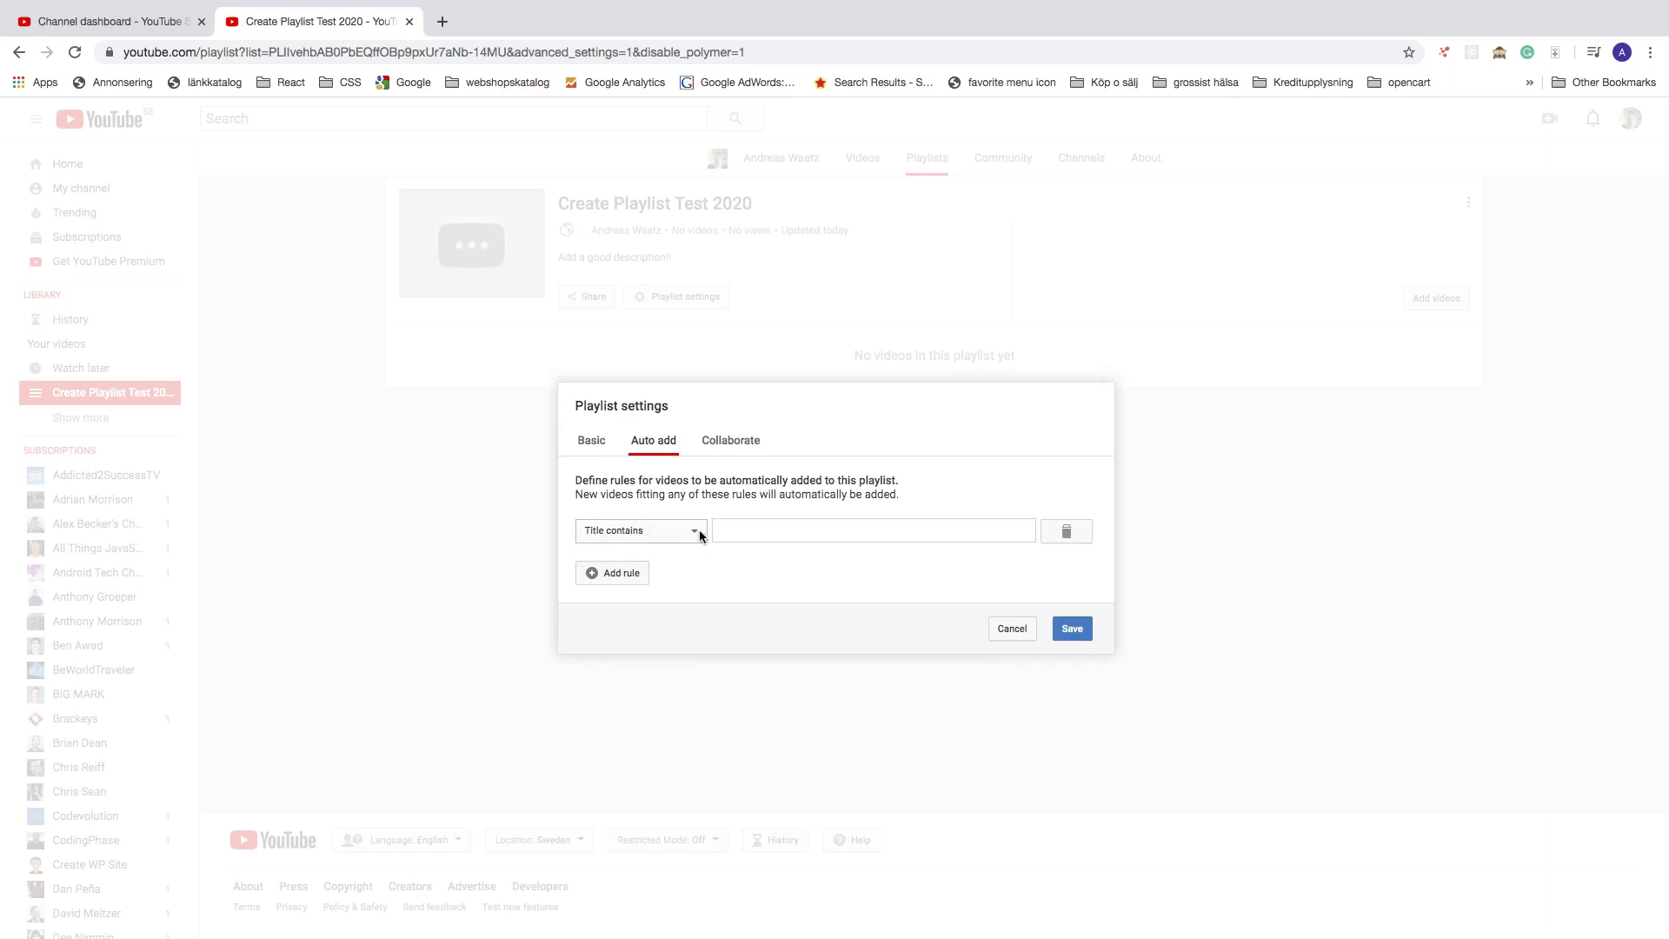
{"action": "left_click", "coordinate": [732, 530]}
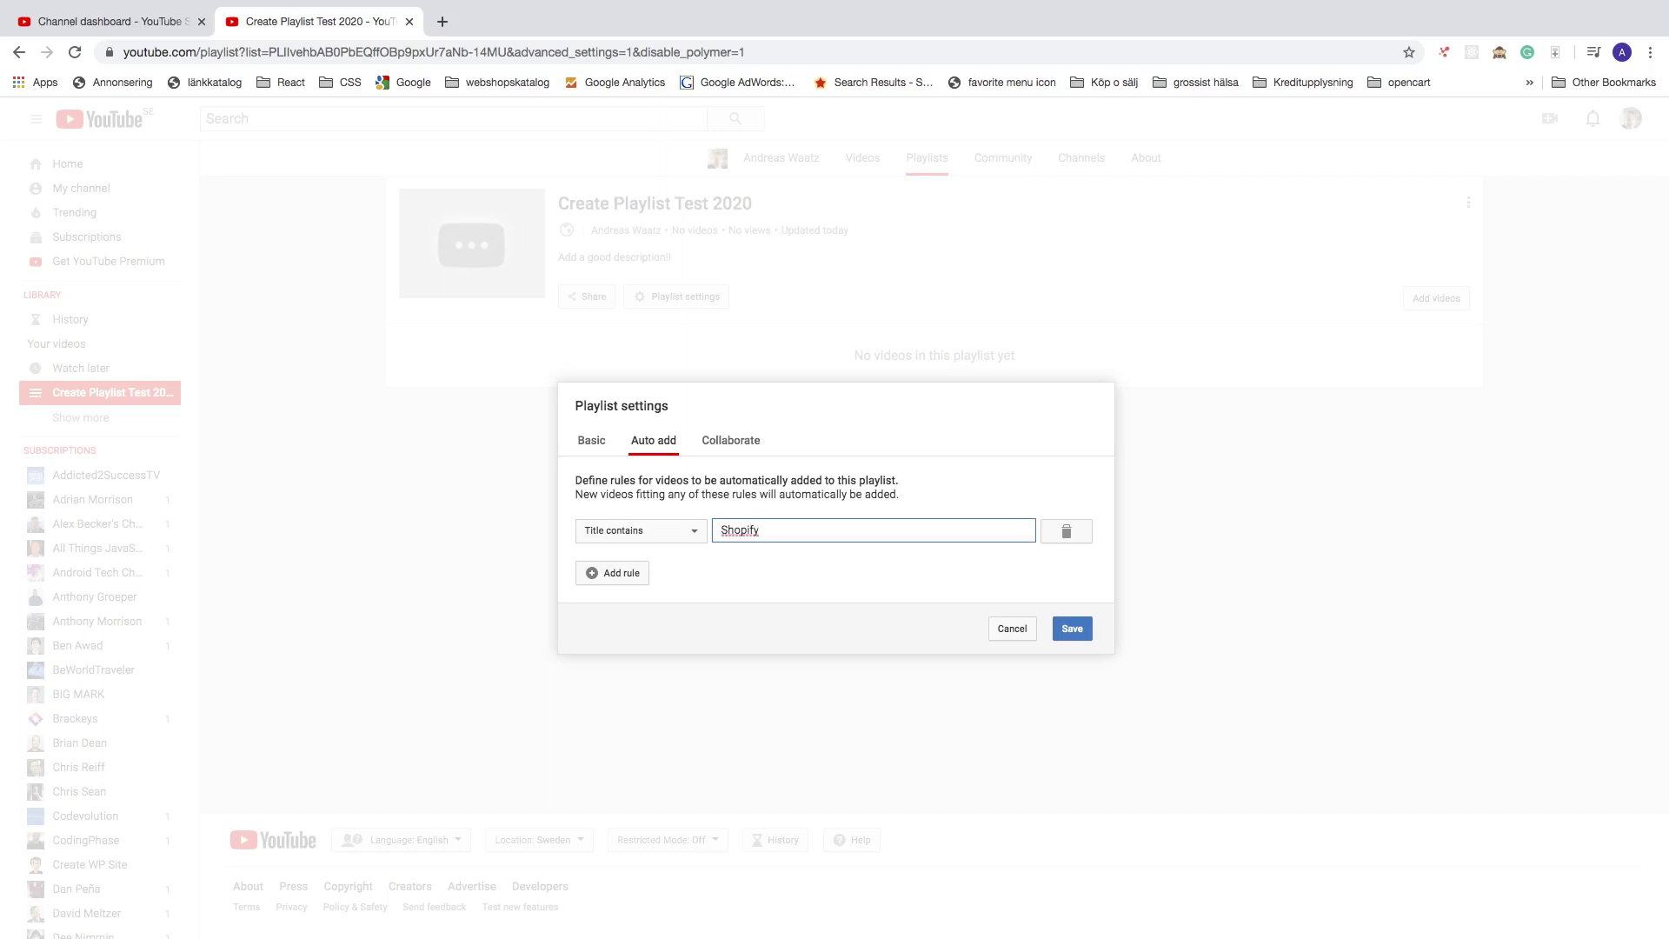
- Review the condition types available on a second auto-add rule, then delete that rule
{"action": "left_click", "coordinate": [608, 573]}
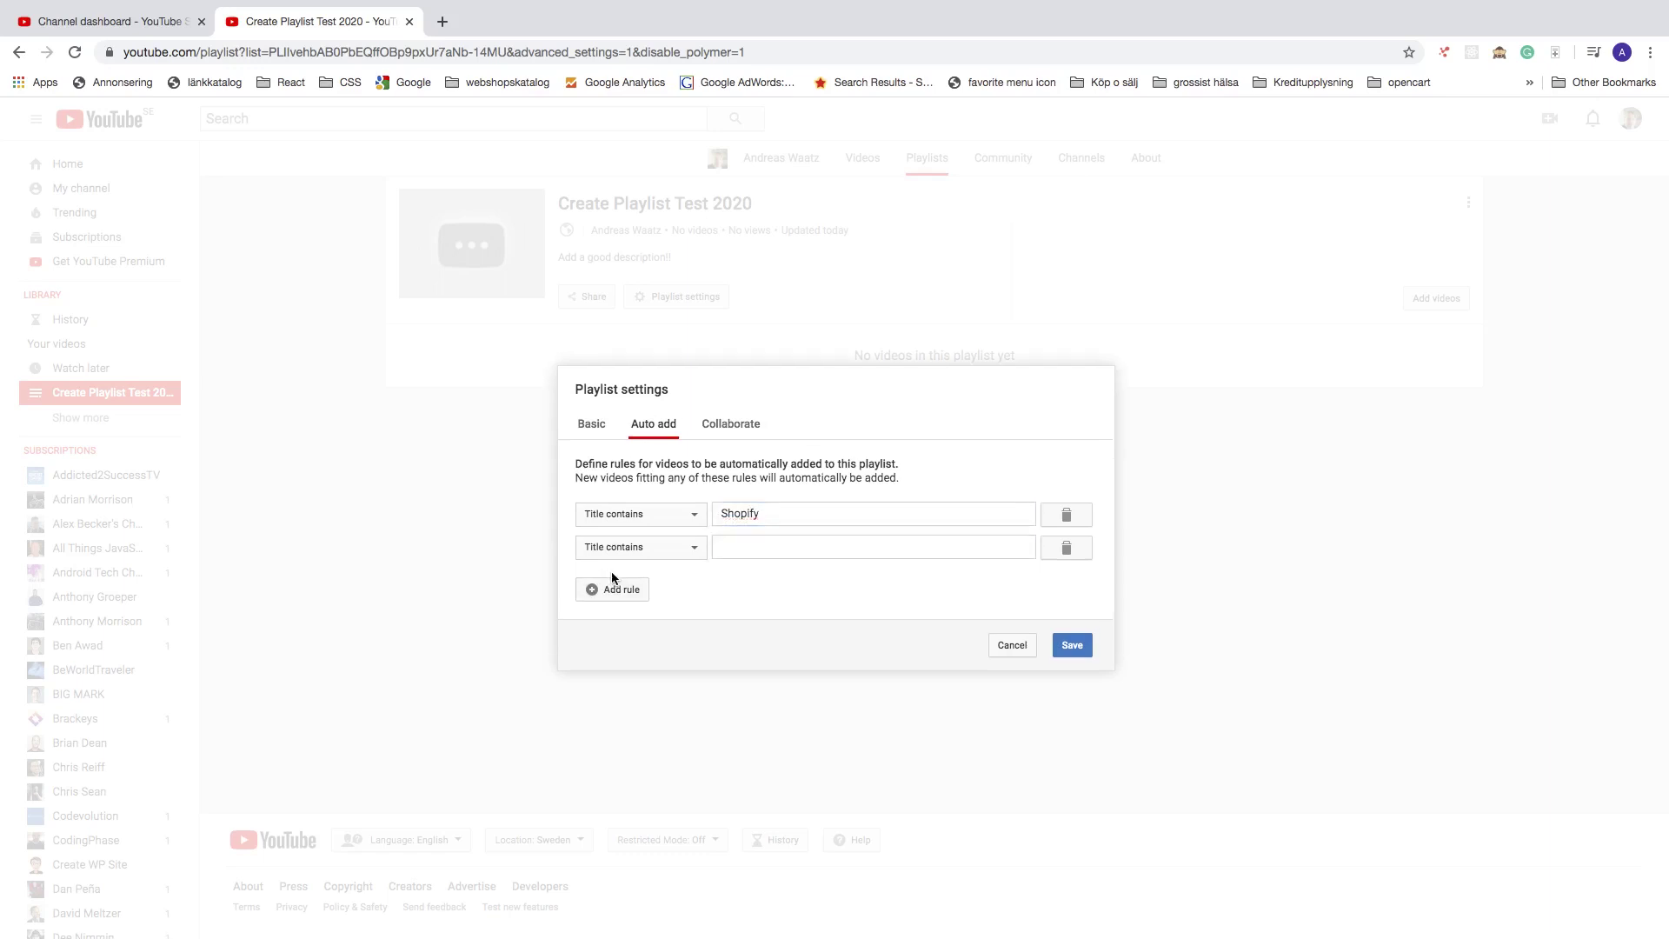
{"action": "left_click", "coordinate": [622, 548]}
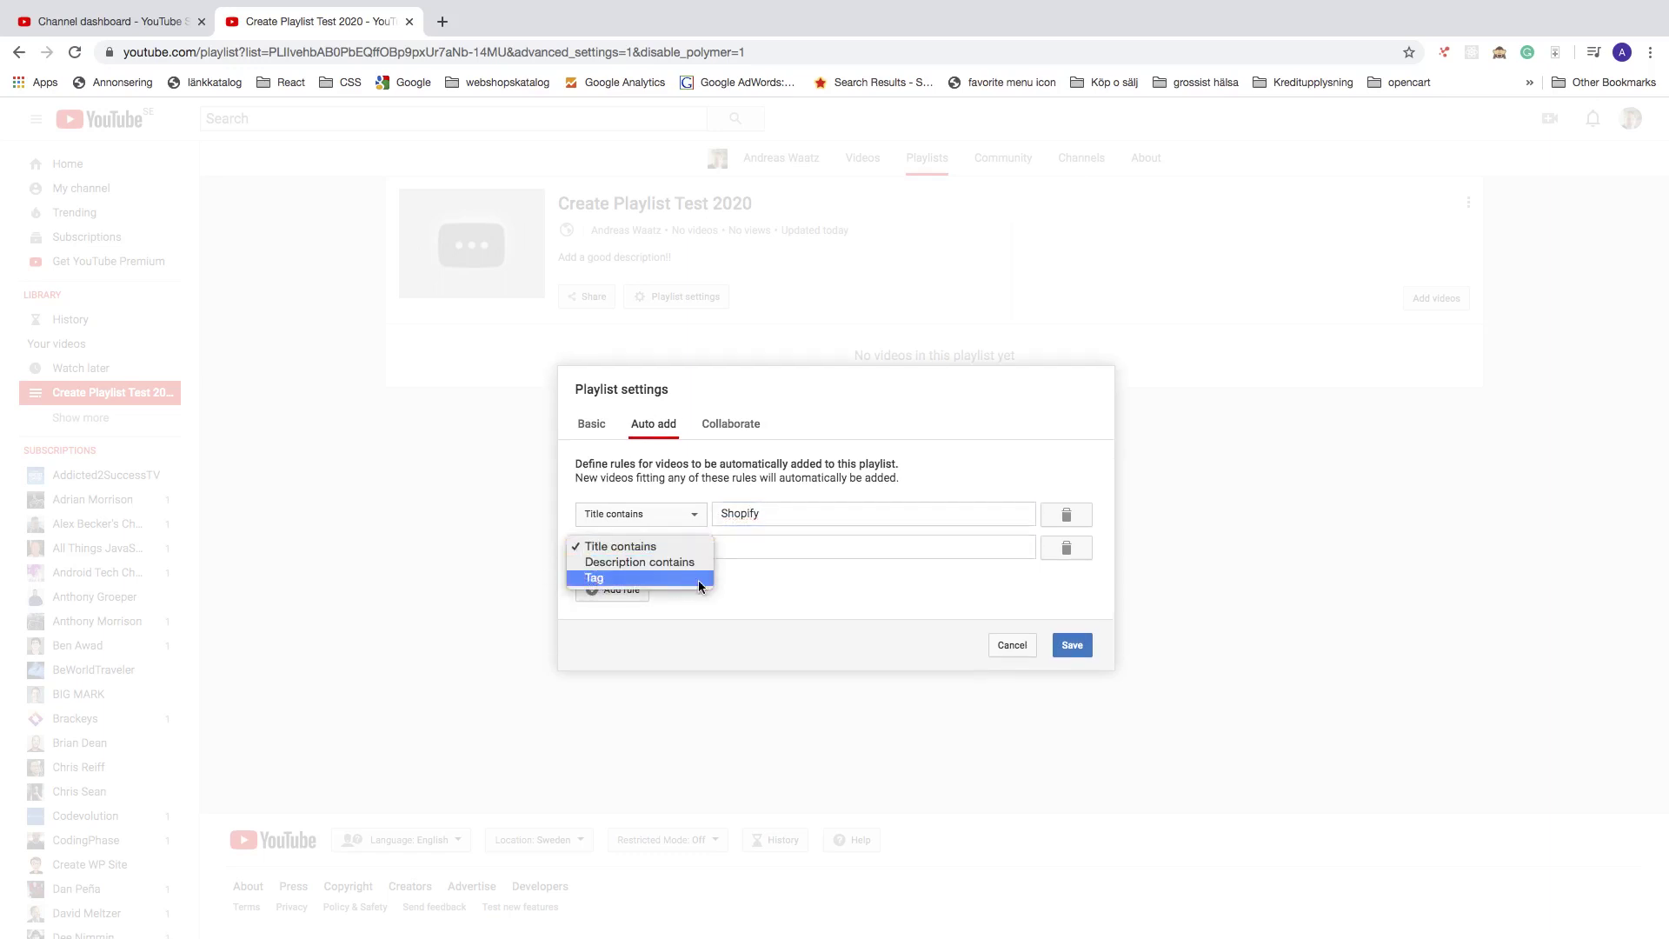
{"action": "left_click", "coordinate": [758, 574]}
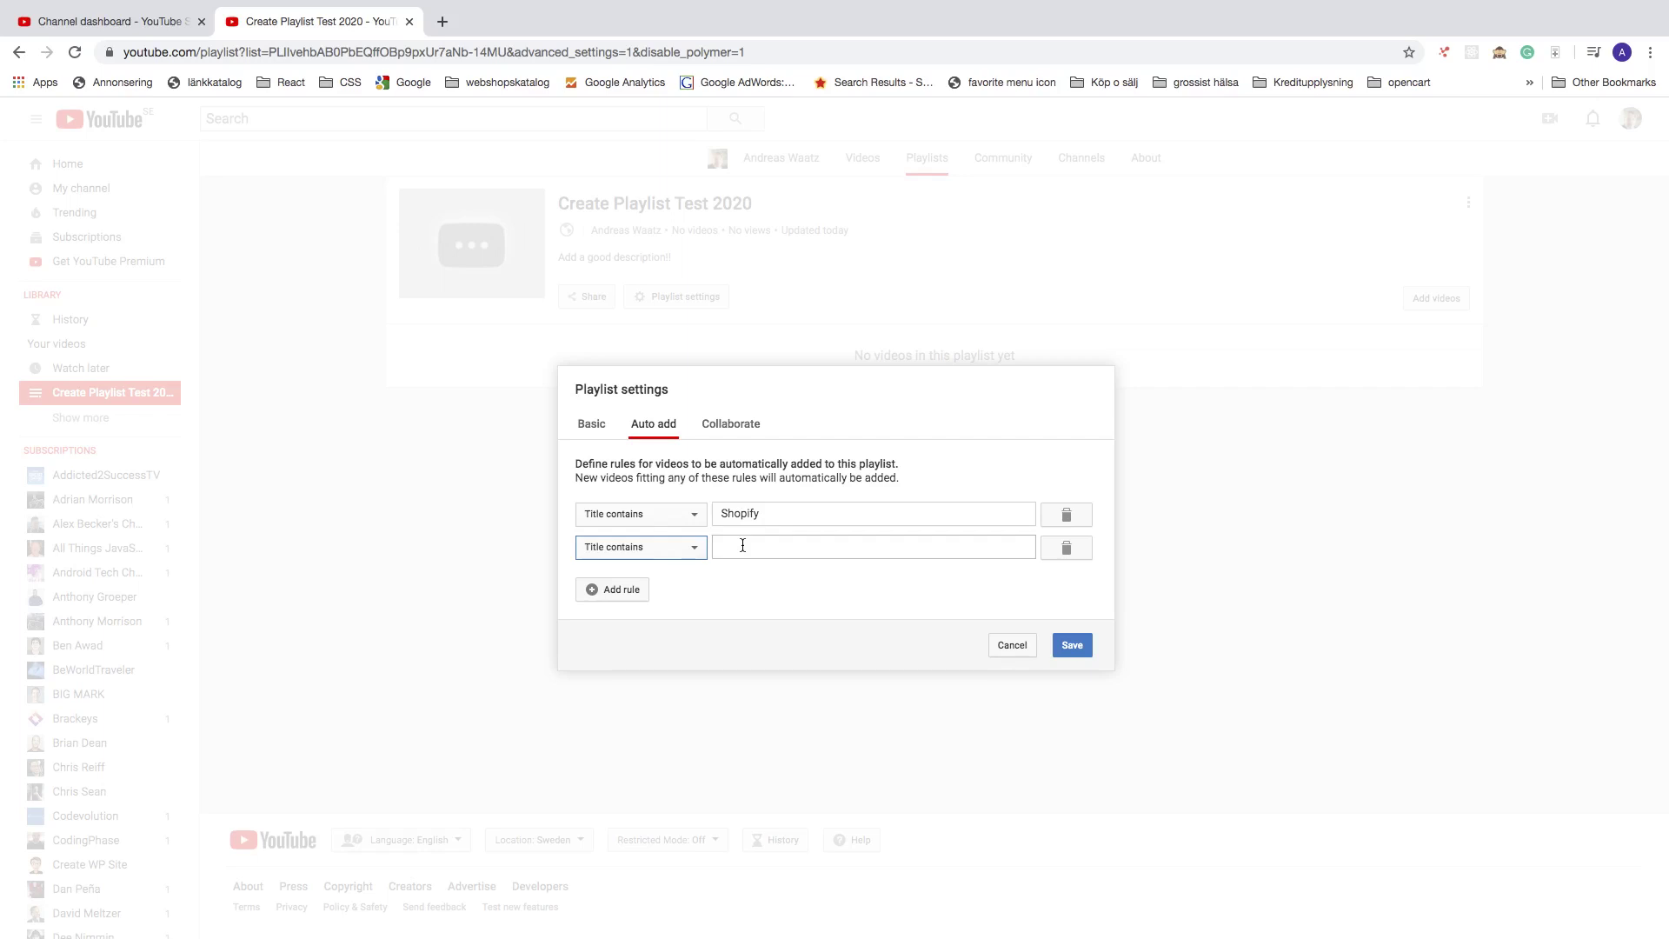
{"action": "left_click", "coordinate": [1066, 547]}
- Save the auto-add rule with the matching recent videos added to the playlist, and close the playlist settings
{"action": "left_click", "coordinate": [1056, 627]}
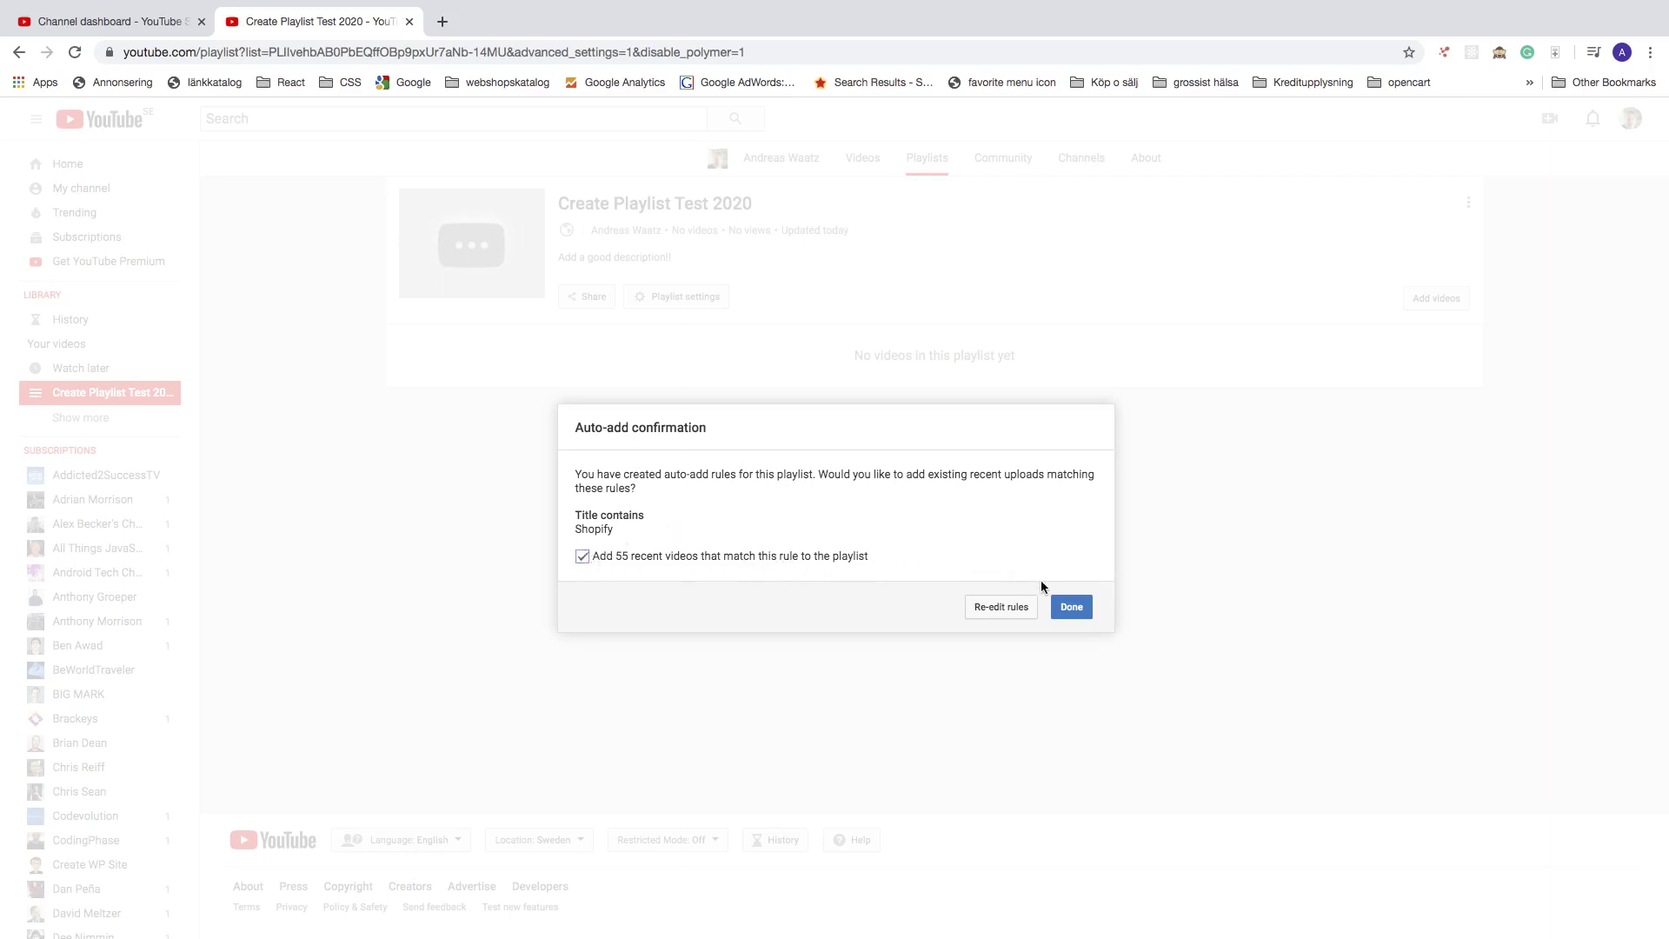
{"action": "left_click", "coordinate": [1059, 606]}
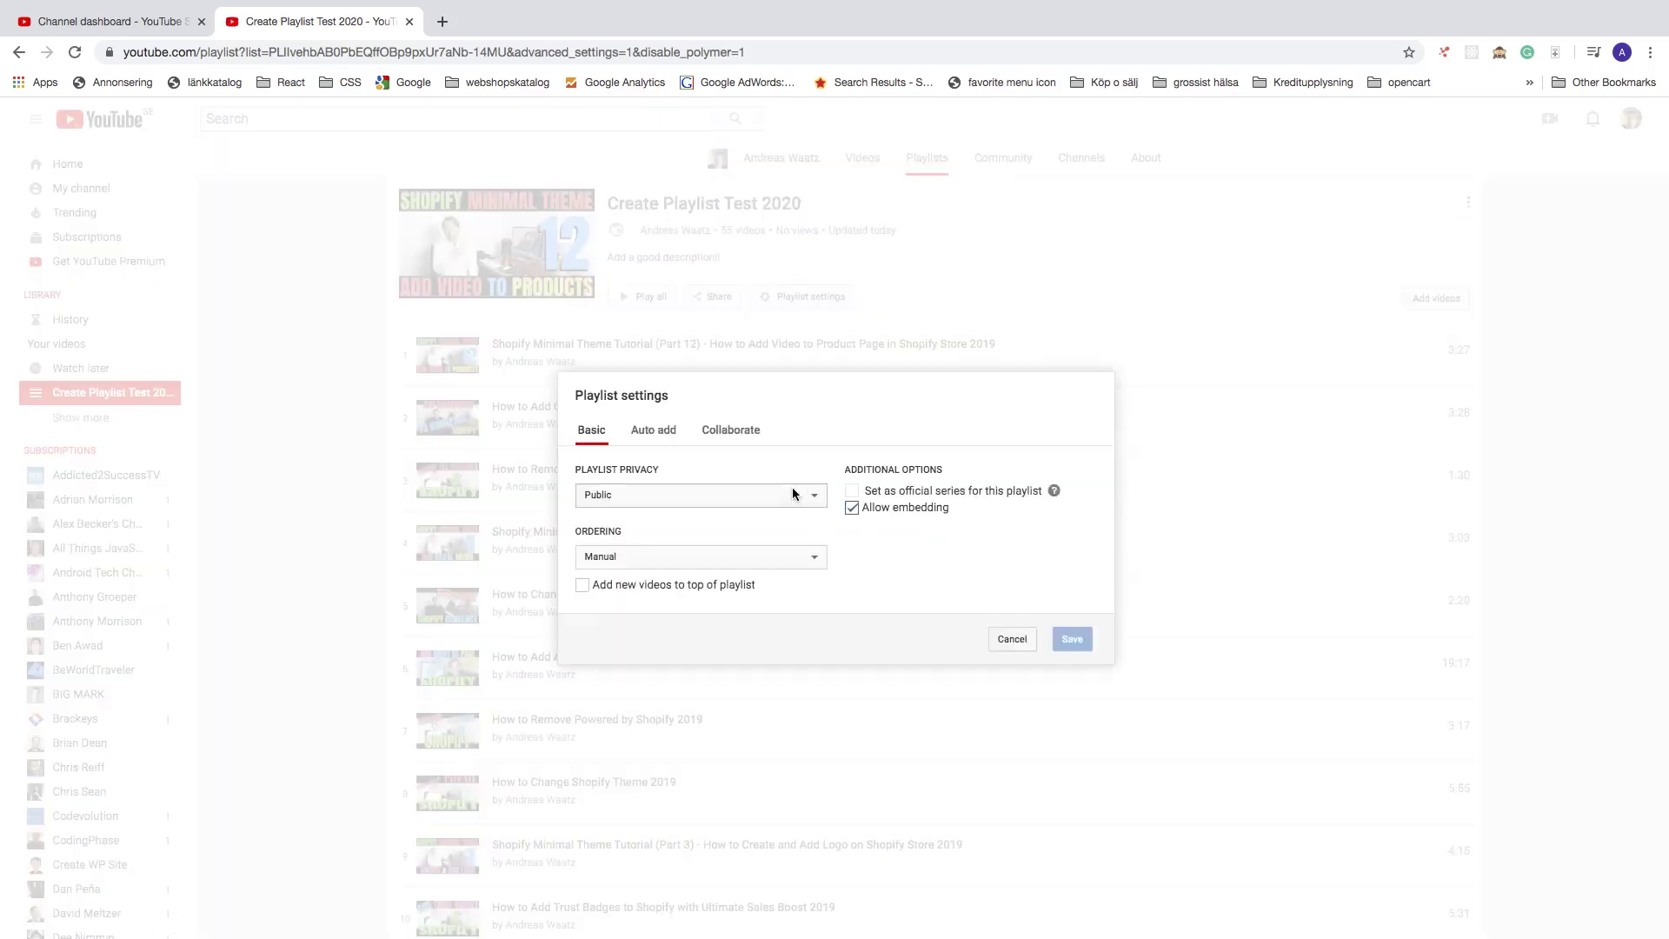
{"action": "left_click", "coordinate": [1010, 641]}
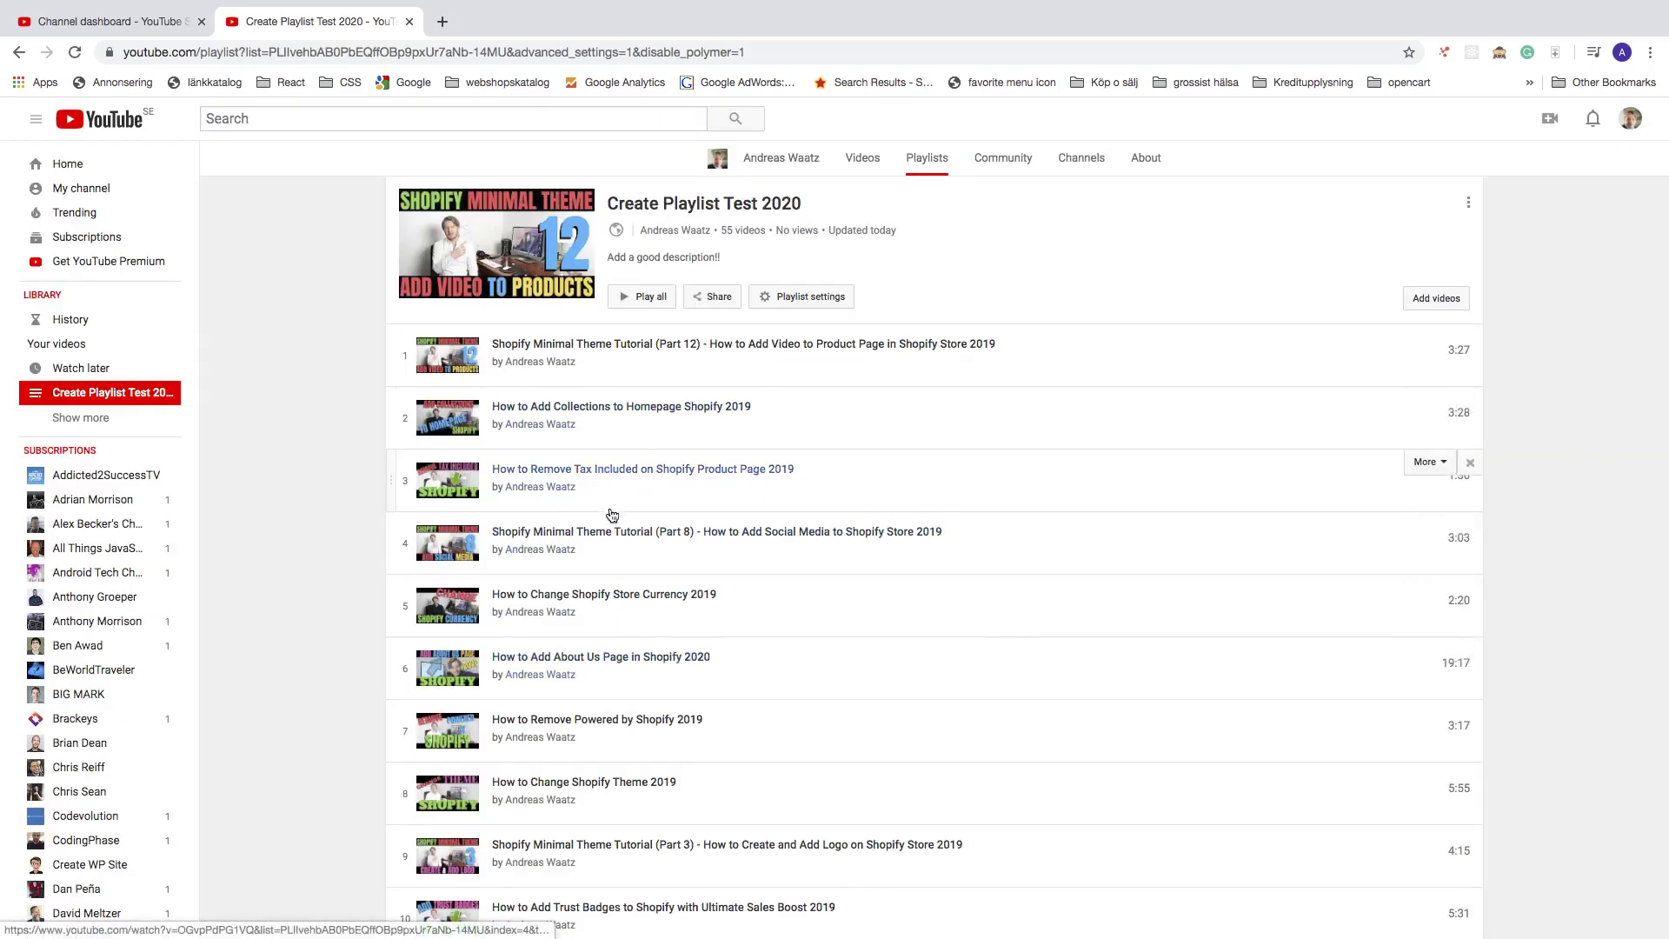
- Look through the playlist's videos down to the last entry and return to the playlist header
{"action": "scroll", "coordinate": [619, 521], "scroll_direction": "down", "scroll_amount": 4}
{"action": "scroll", "coordinate": [625, 529], "scroll_direction": "down", "scroll_amount": 12}
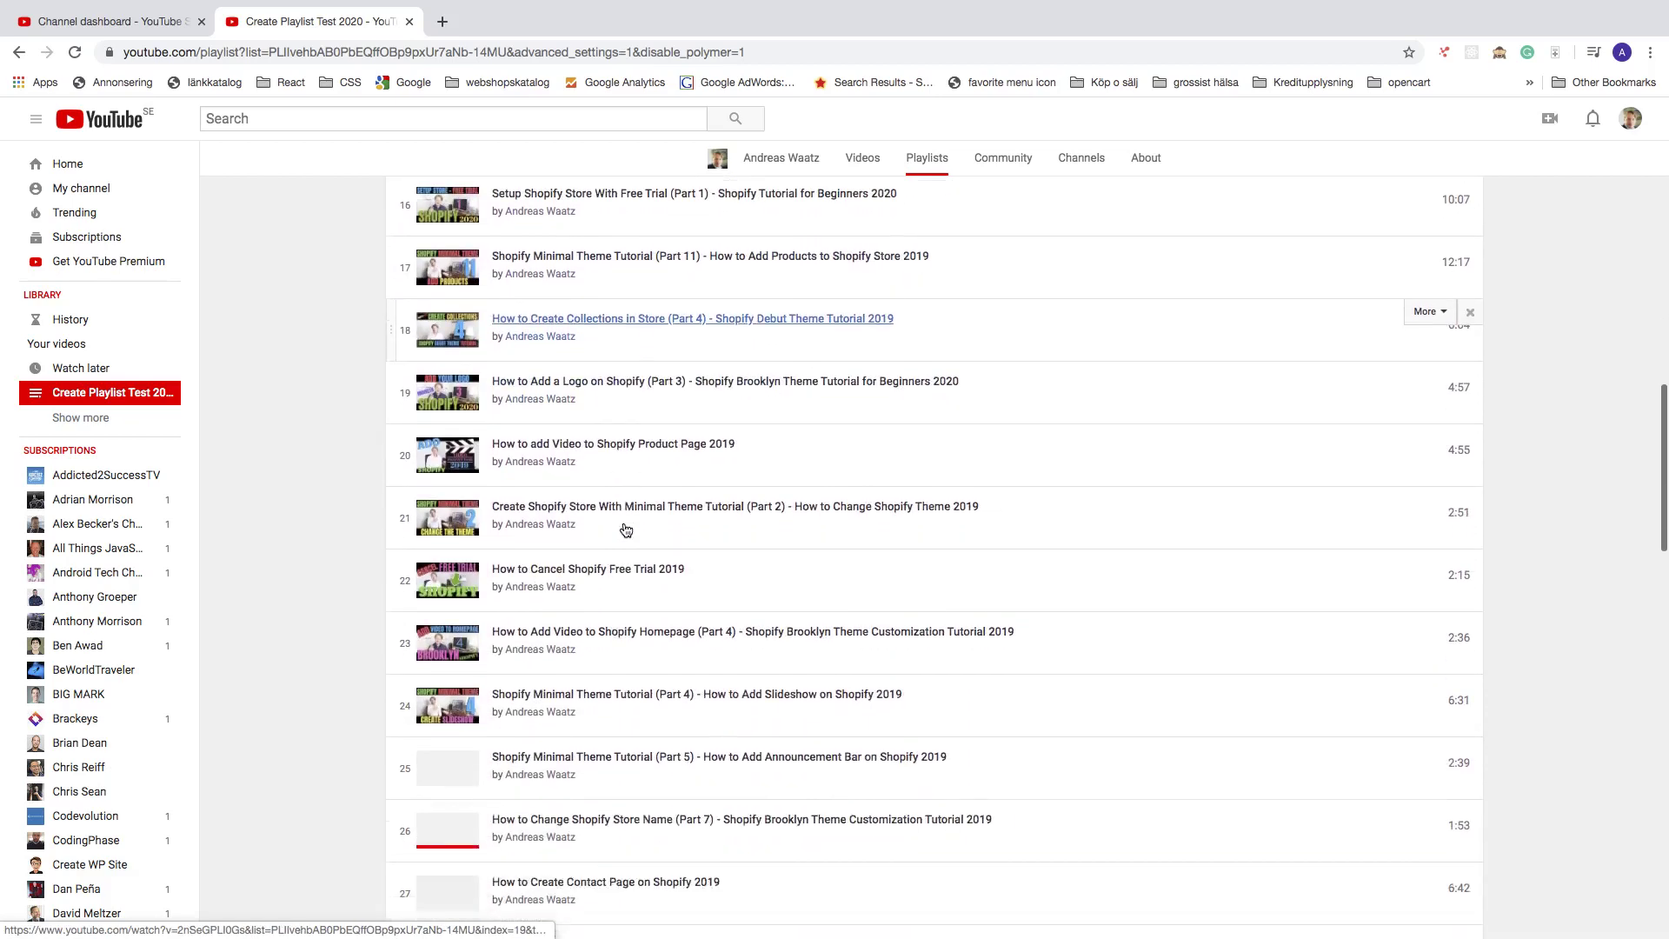
{"action": "scroll", "coordinate": [630, 534], "scroll_direction": "down", "scroll_amount": 12}
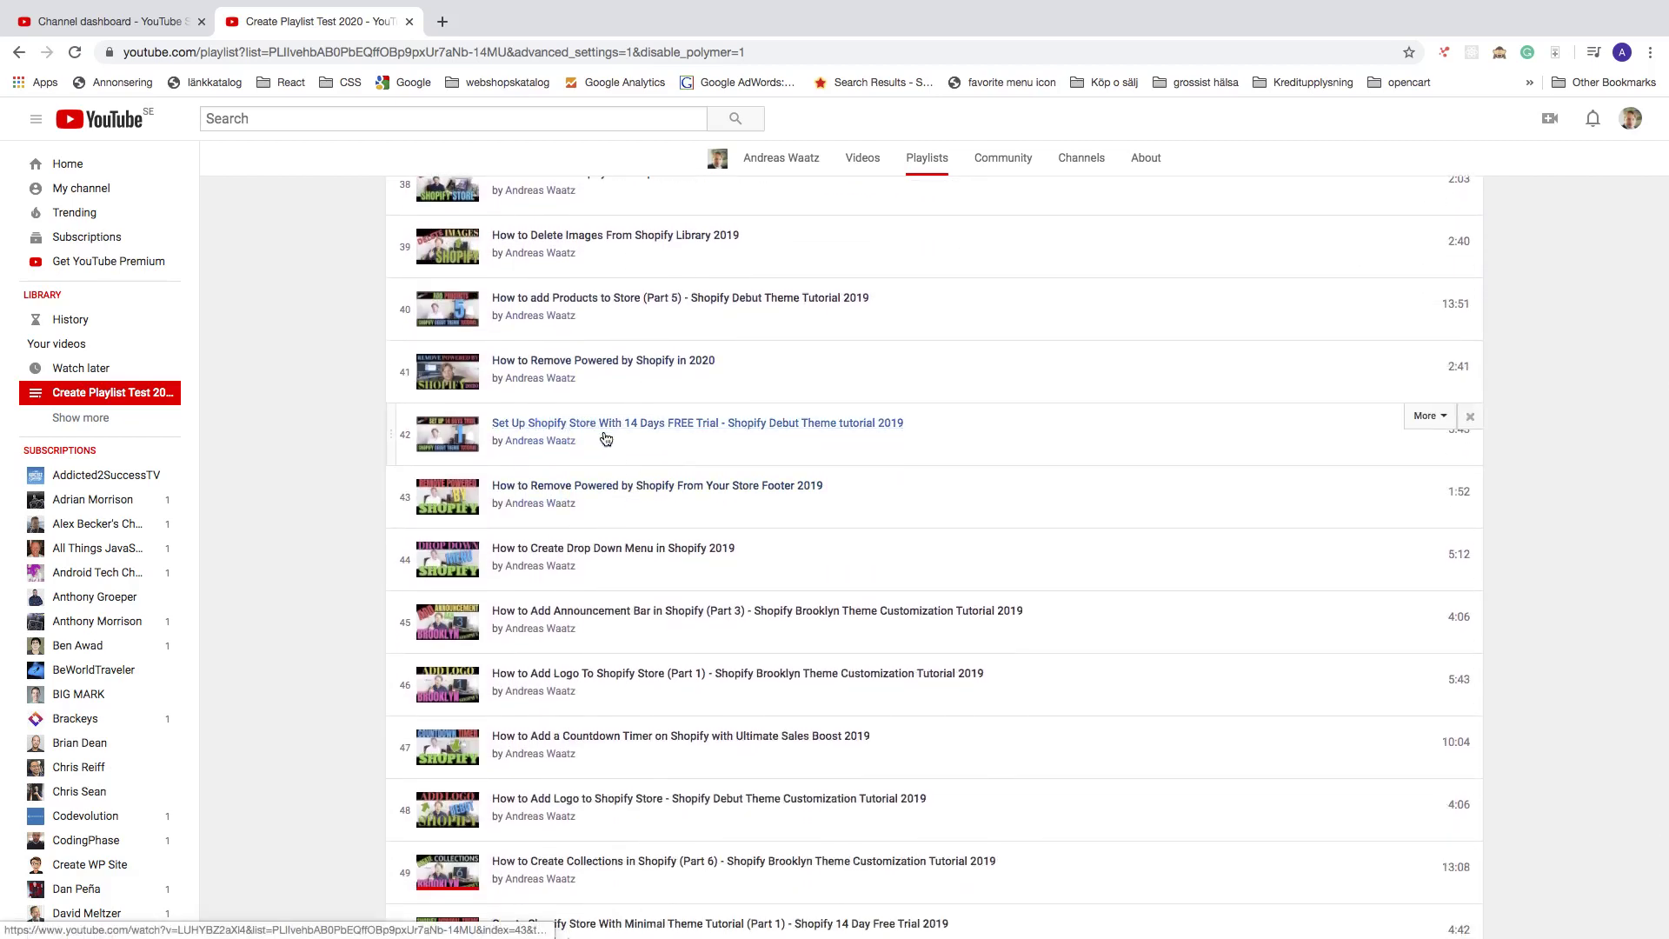
{"action": "scroll", "coordinate": [620, 465], "scroll_direction": "down", "scroll_amount": 5}
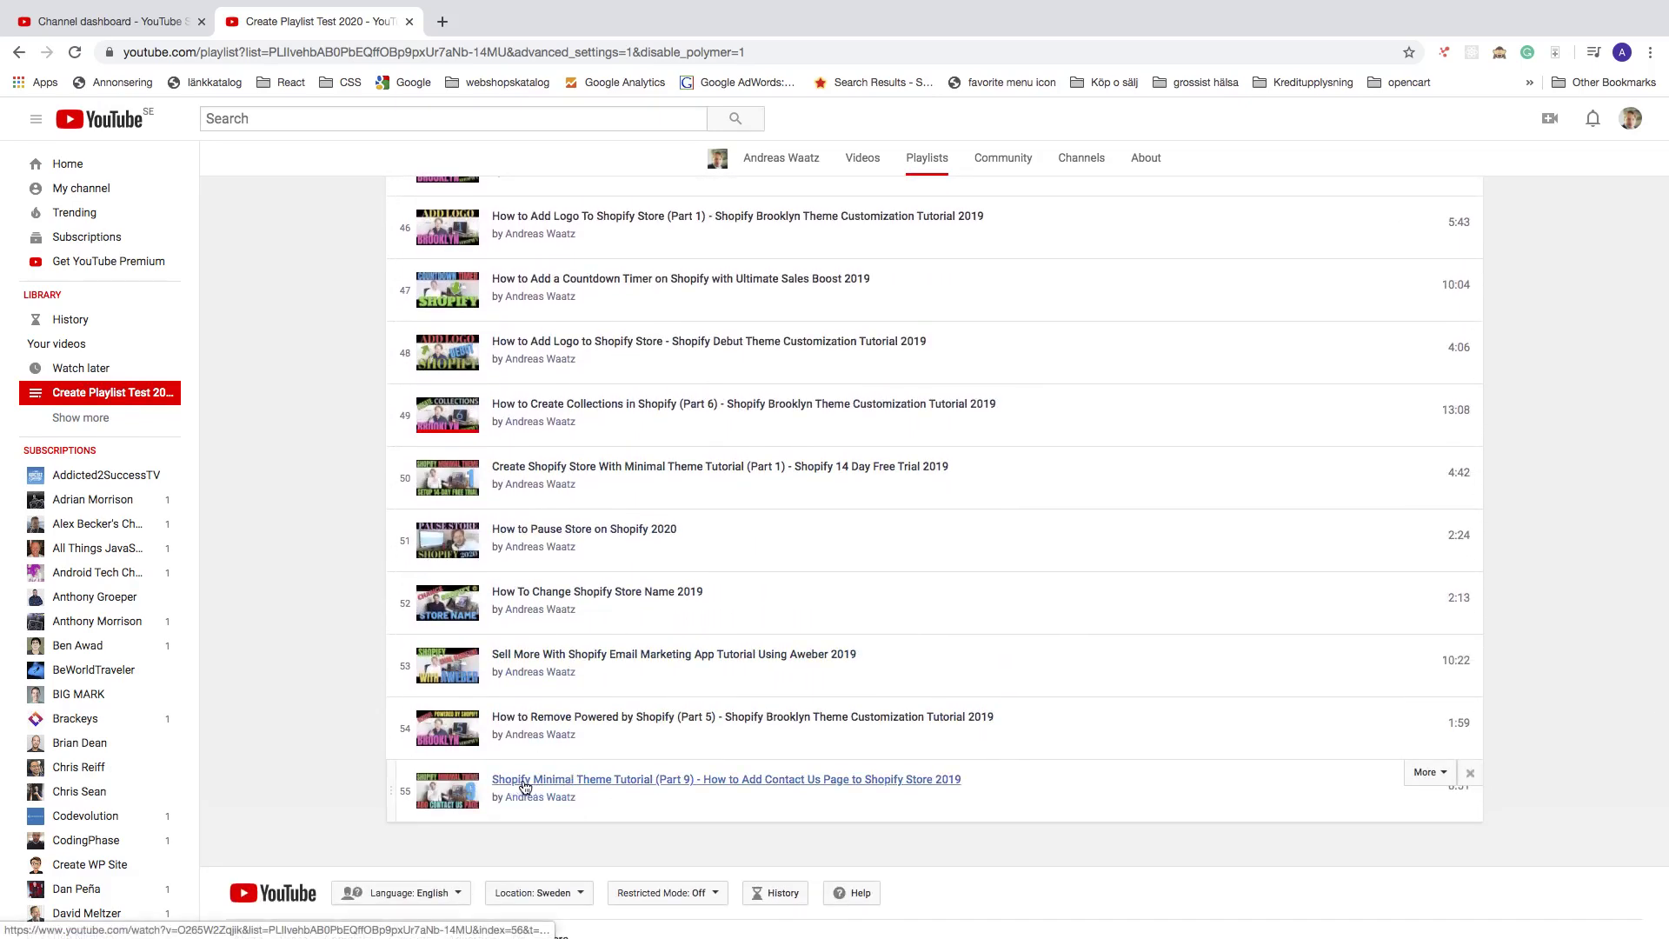
{"action": "scroll", "coordinate": [579, 776], "scroll_direction": "up", "scroll_amount": 20}
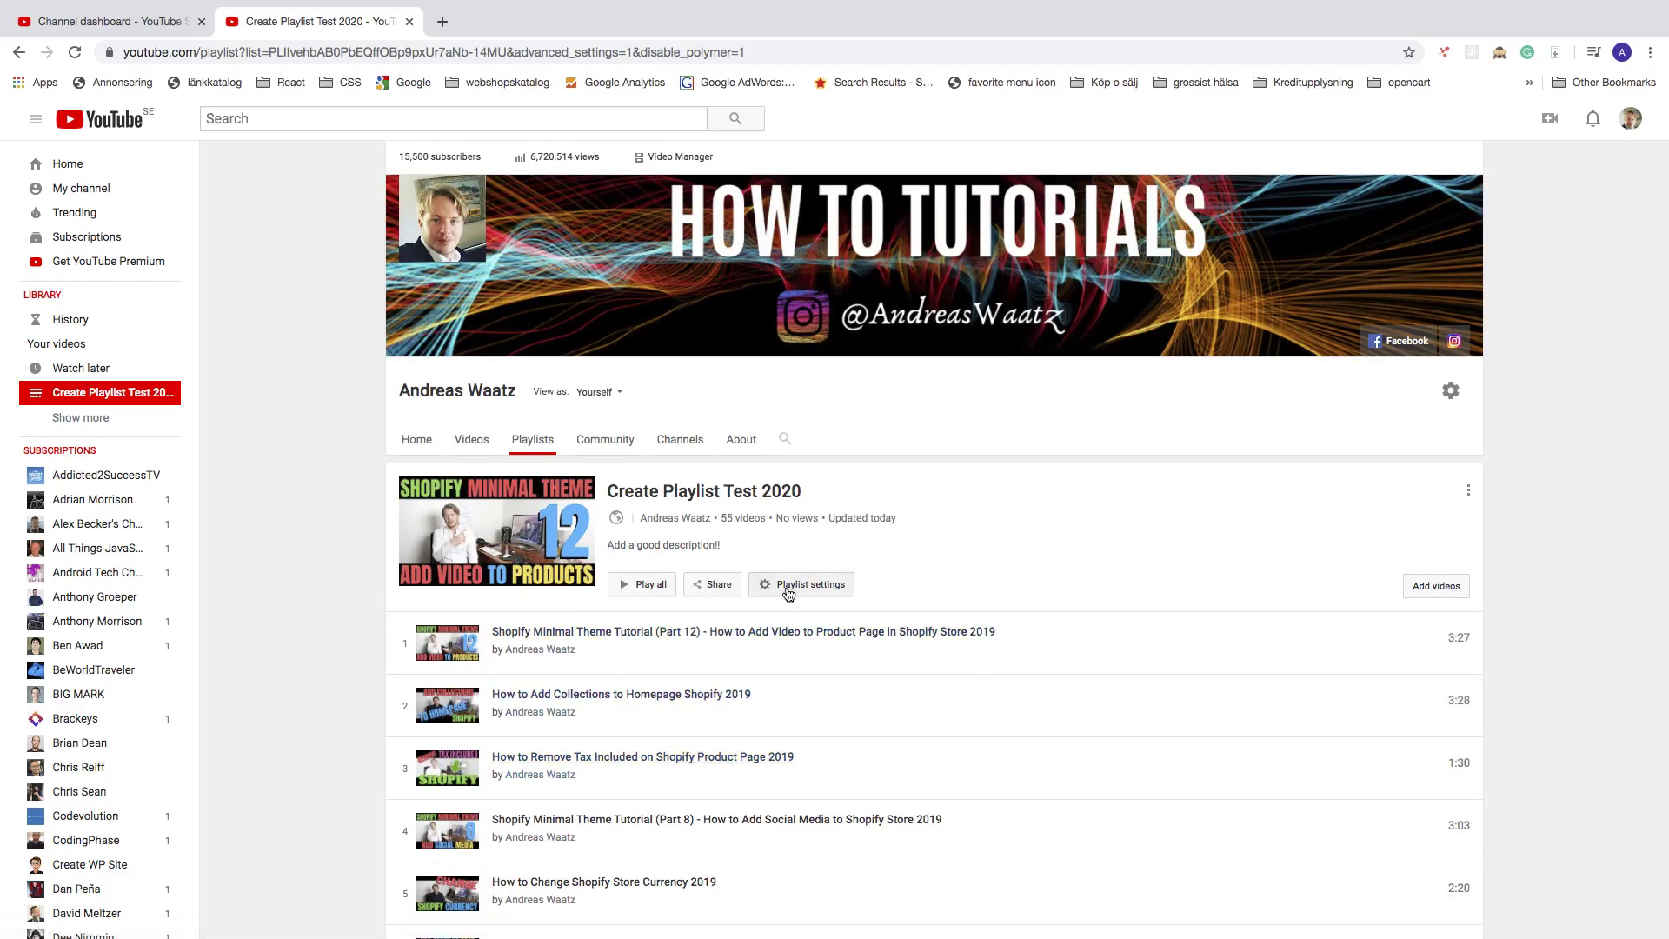
- Allow collaborators to add videos to the playlist, generate an invitation link and select the whole link
{"action": "left_click", "coordinate": [794, 591]}
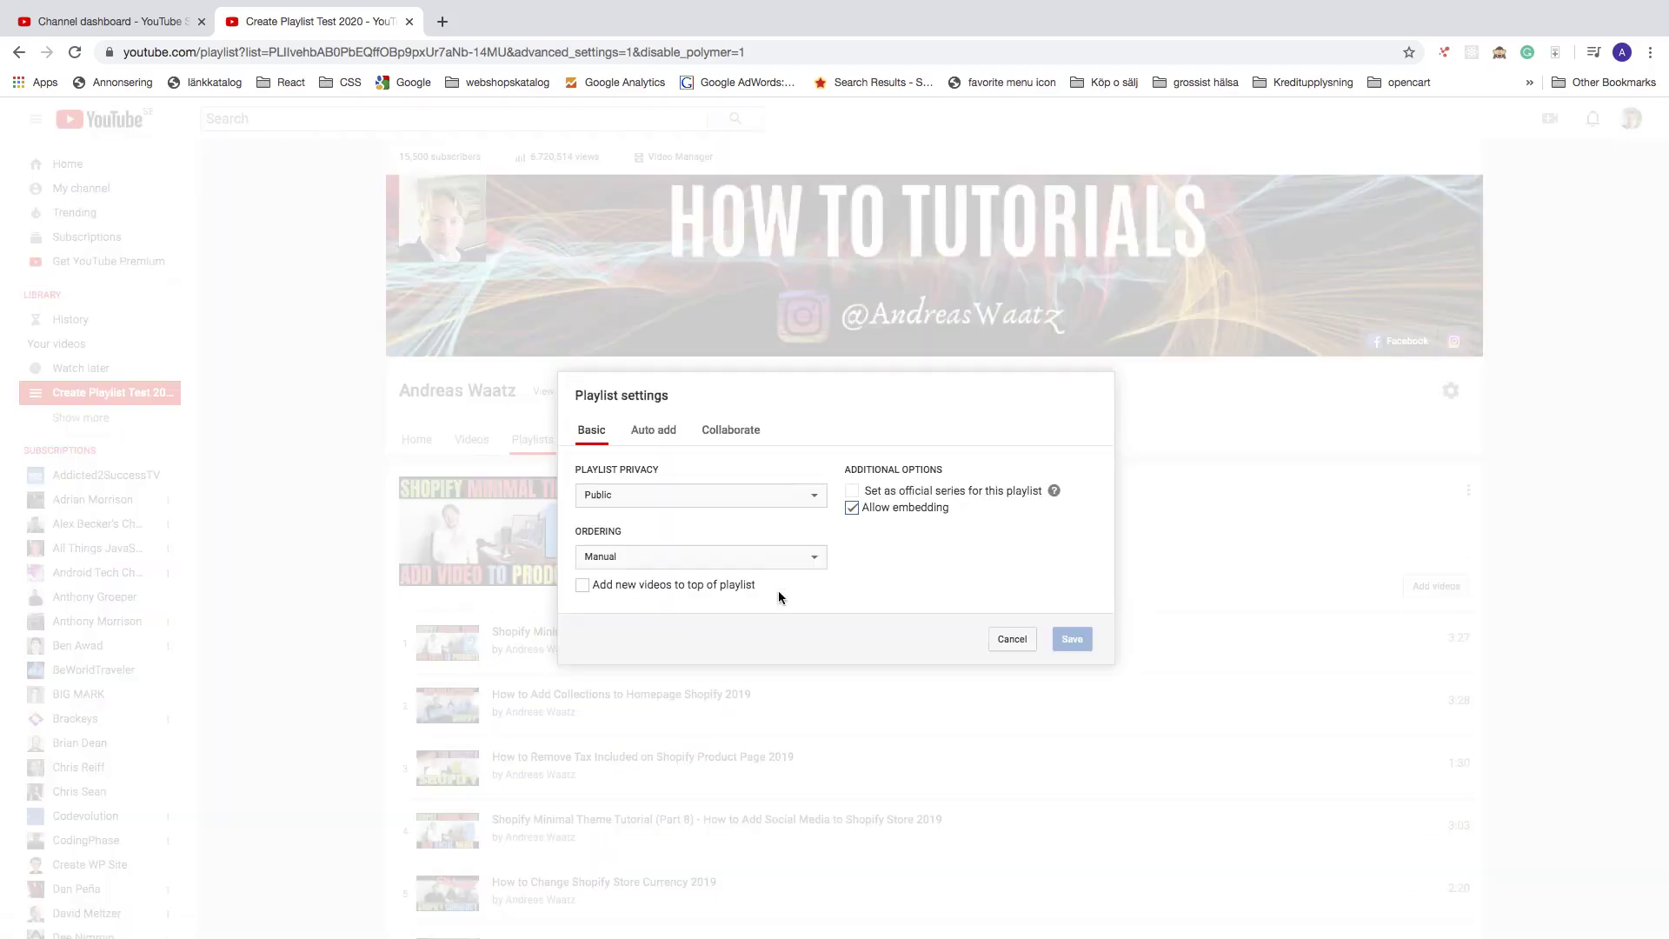
{"action": "left_click", "coordinate": [717, 437]}
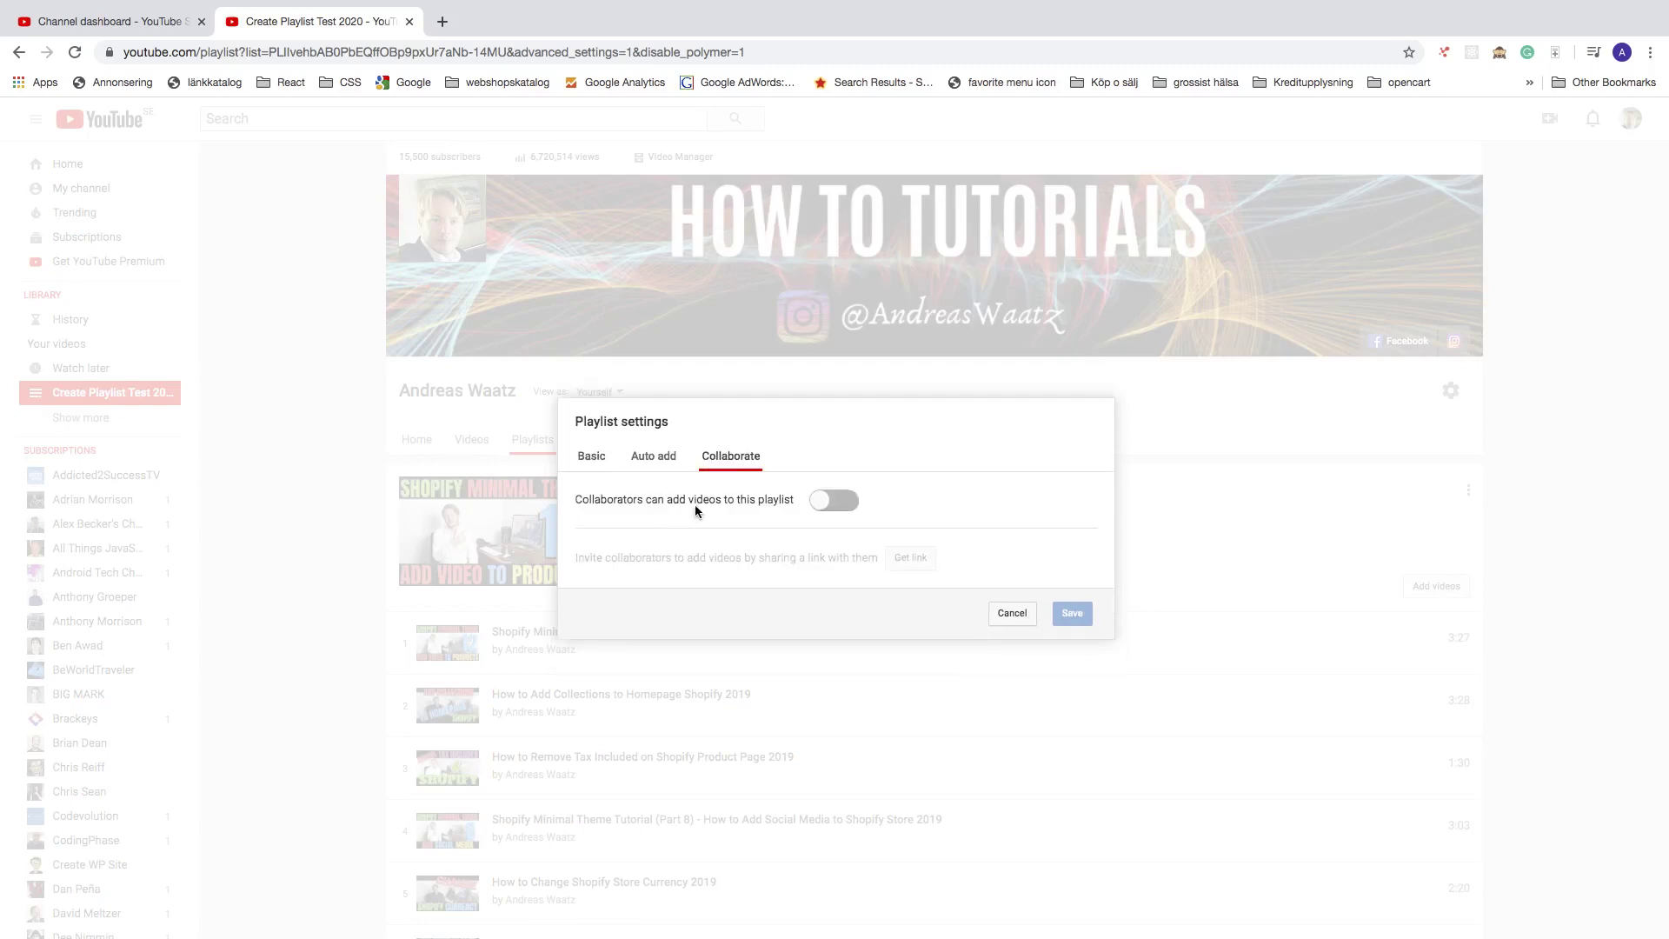
{"action": "left_click", "coordinate": [815, 499]}
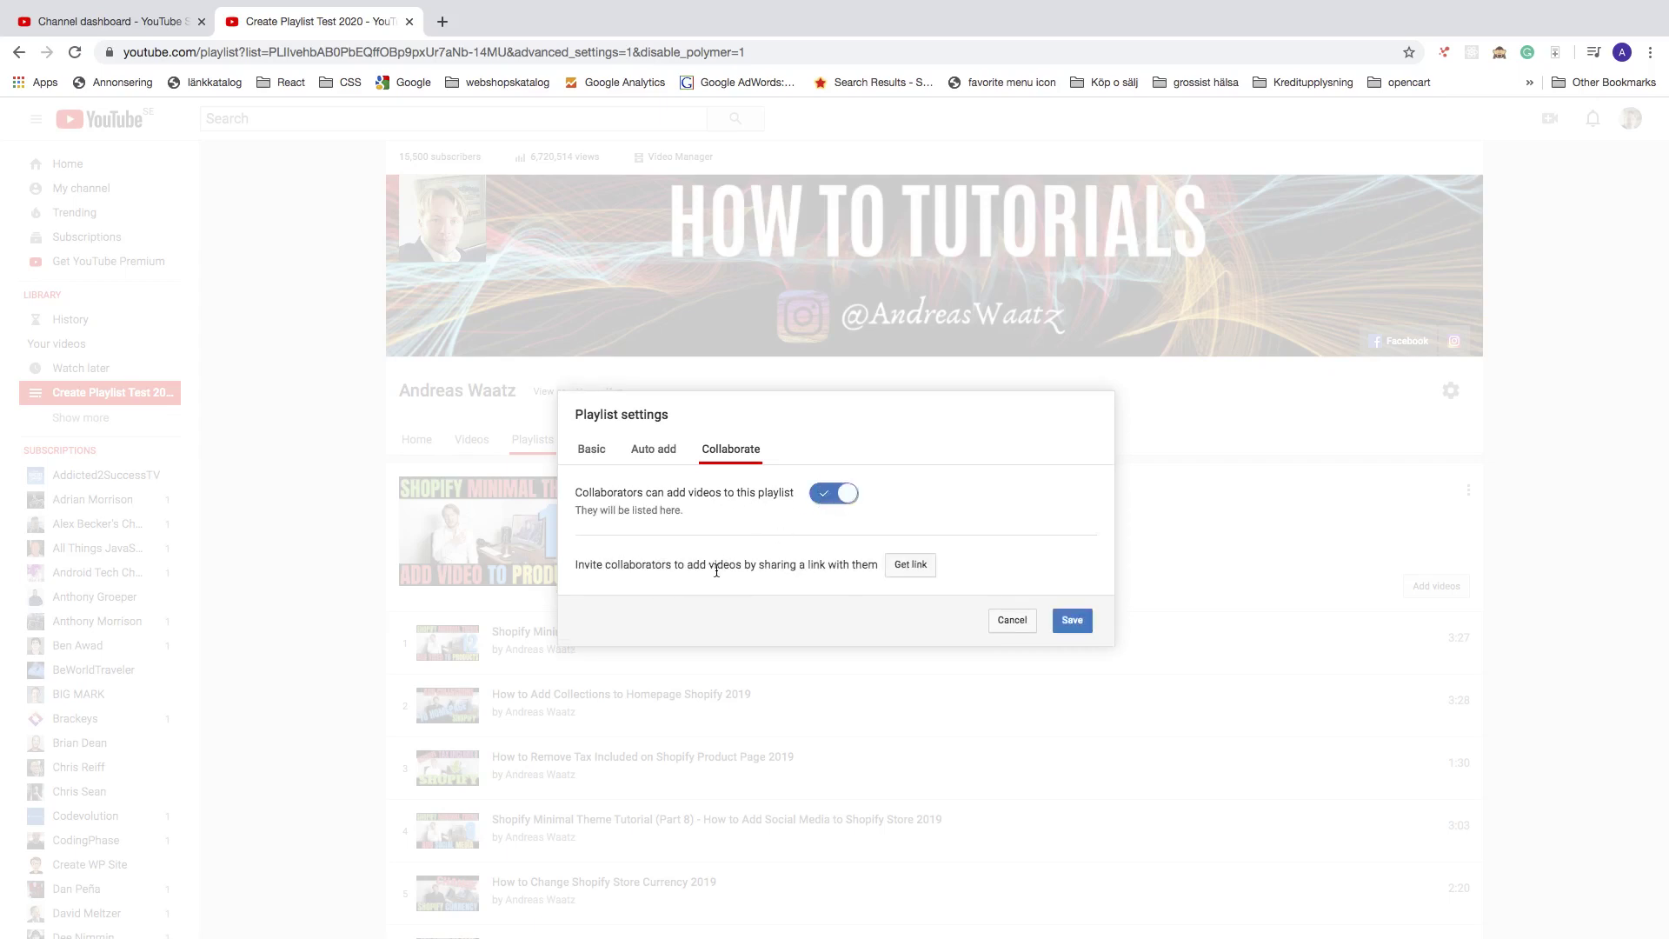
{"action": "left_click", "coordinate": [915, 569]}
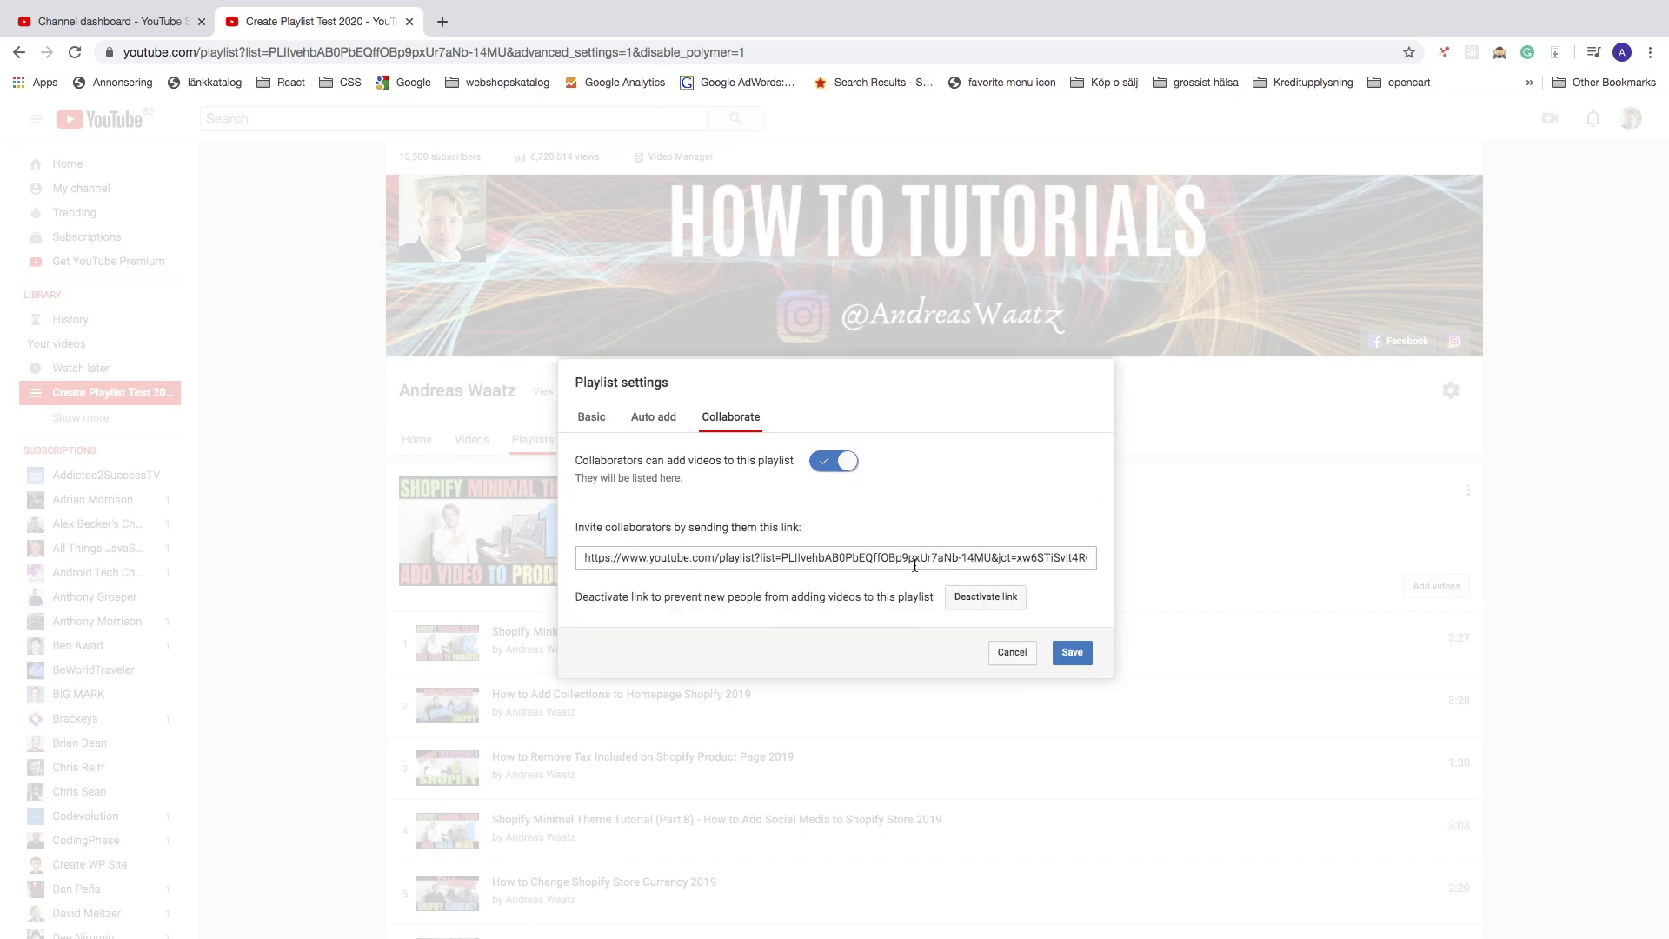
{"action": "left_click_drag", "start_coordinate": [584, 557], "coordinate": [1098, 562]}
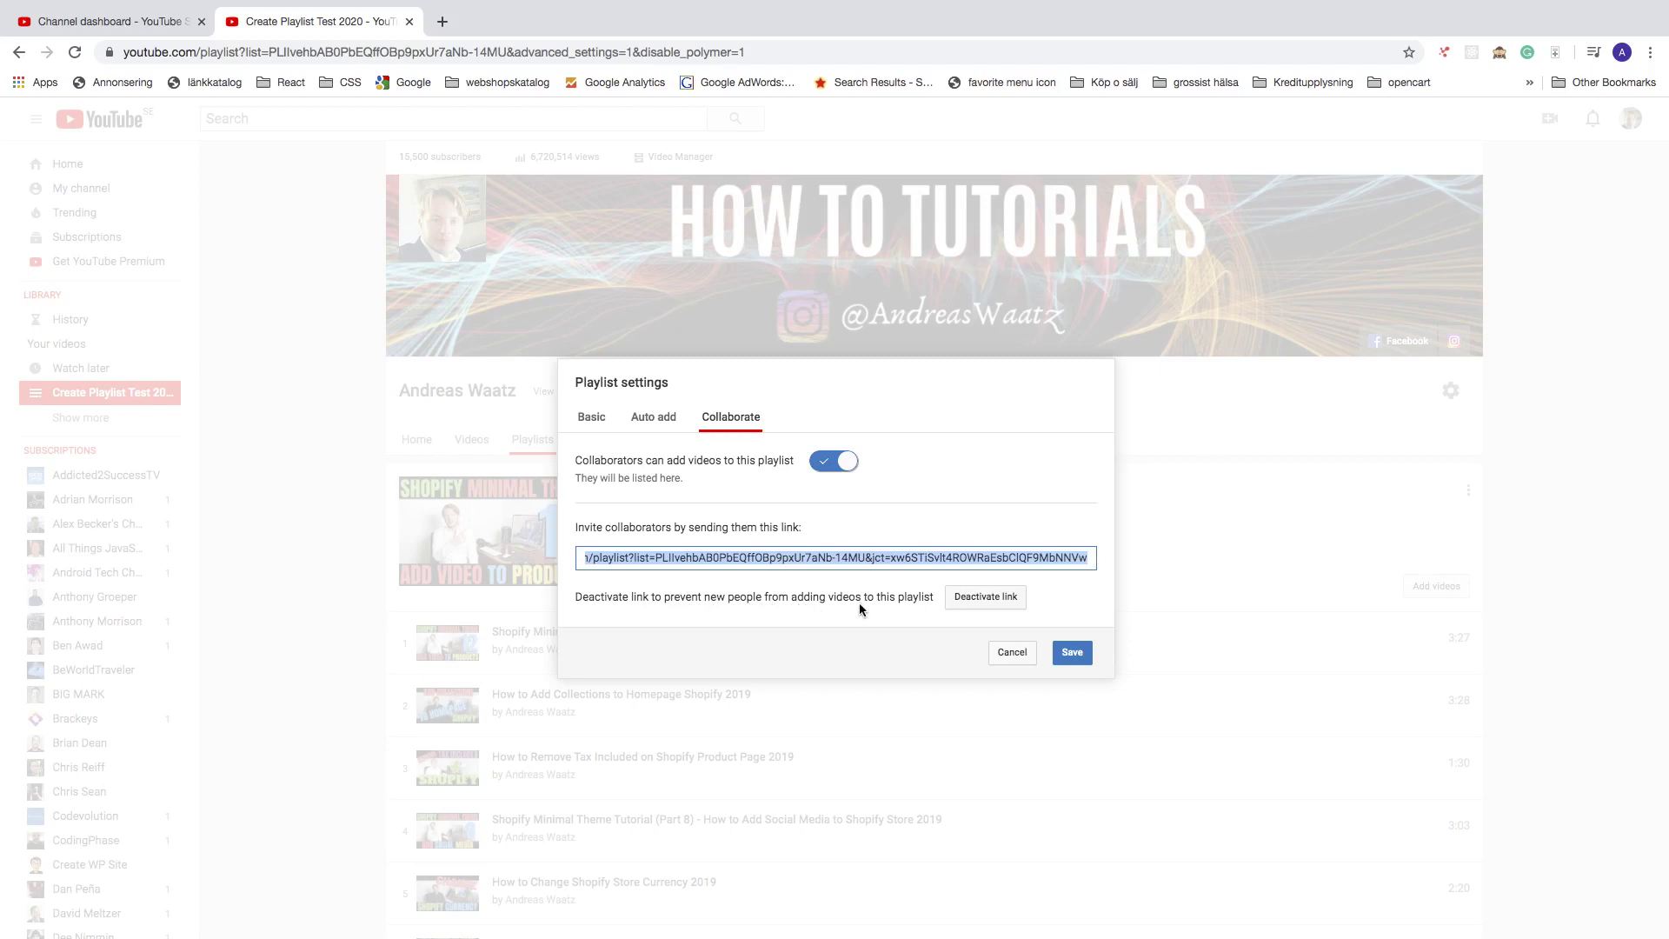
- Deactivate the invitation link, stop collaborators from adding videos, and save before closing the playlist settings
{"action": "left_click", "coordinate": [972, 598]}
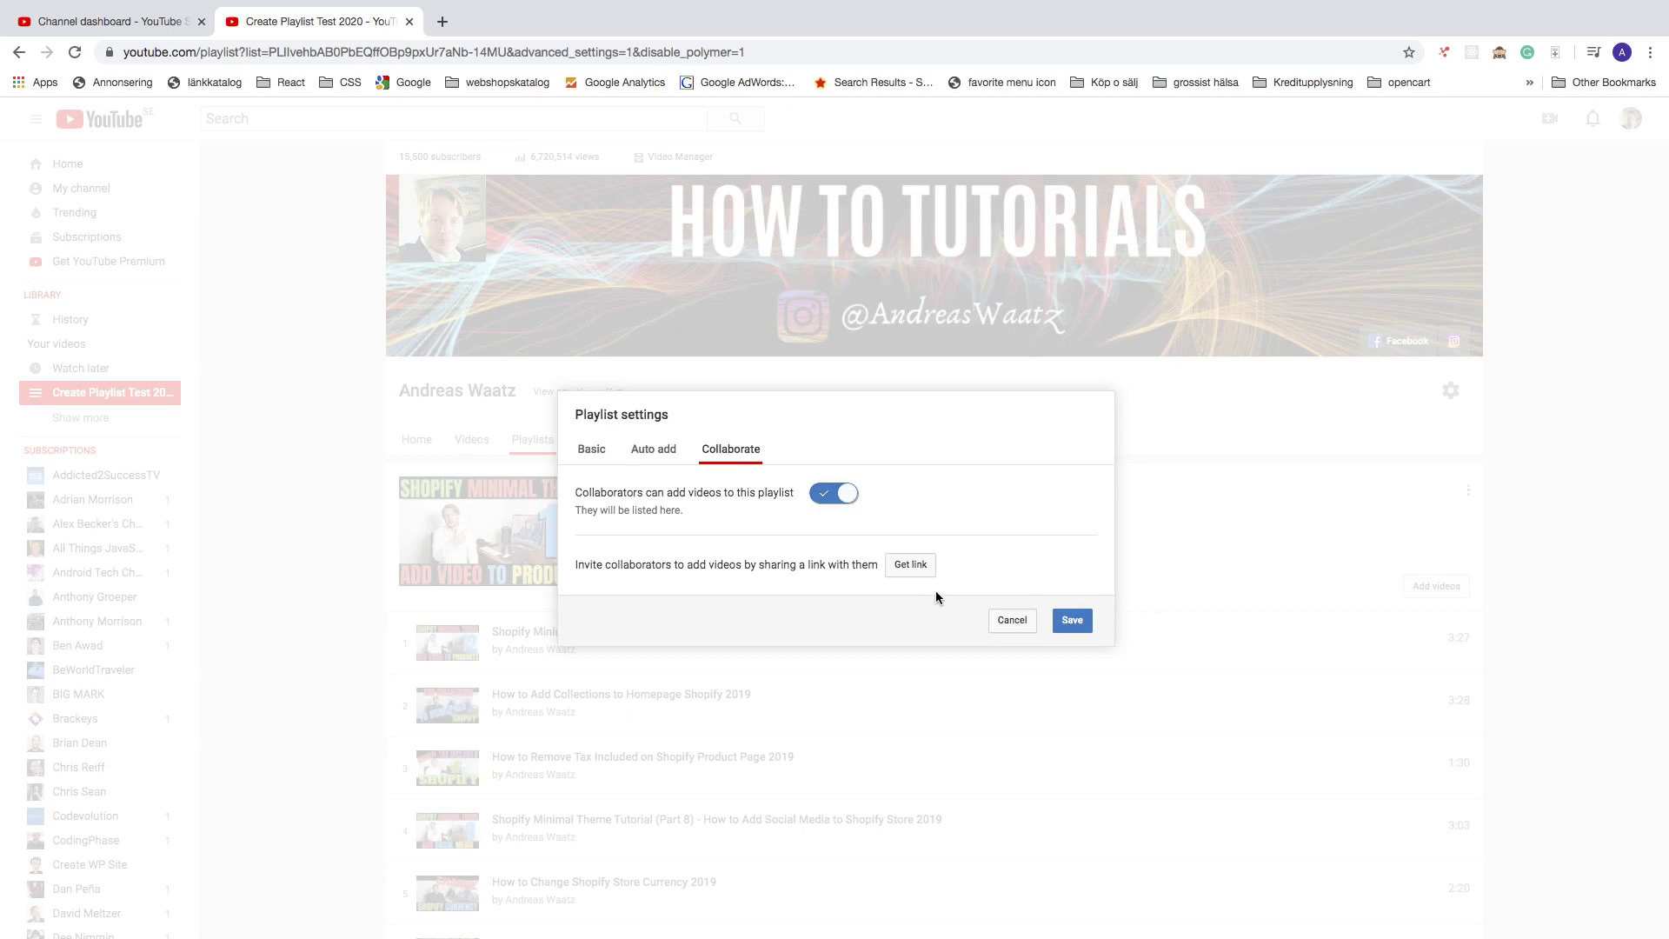
{"action": "left_click", "coordinate": [848, 492]}
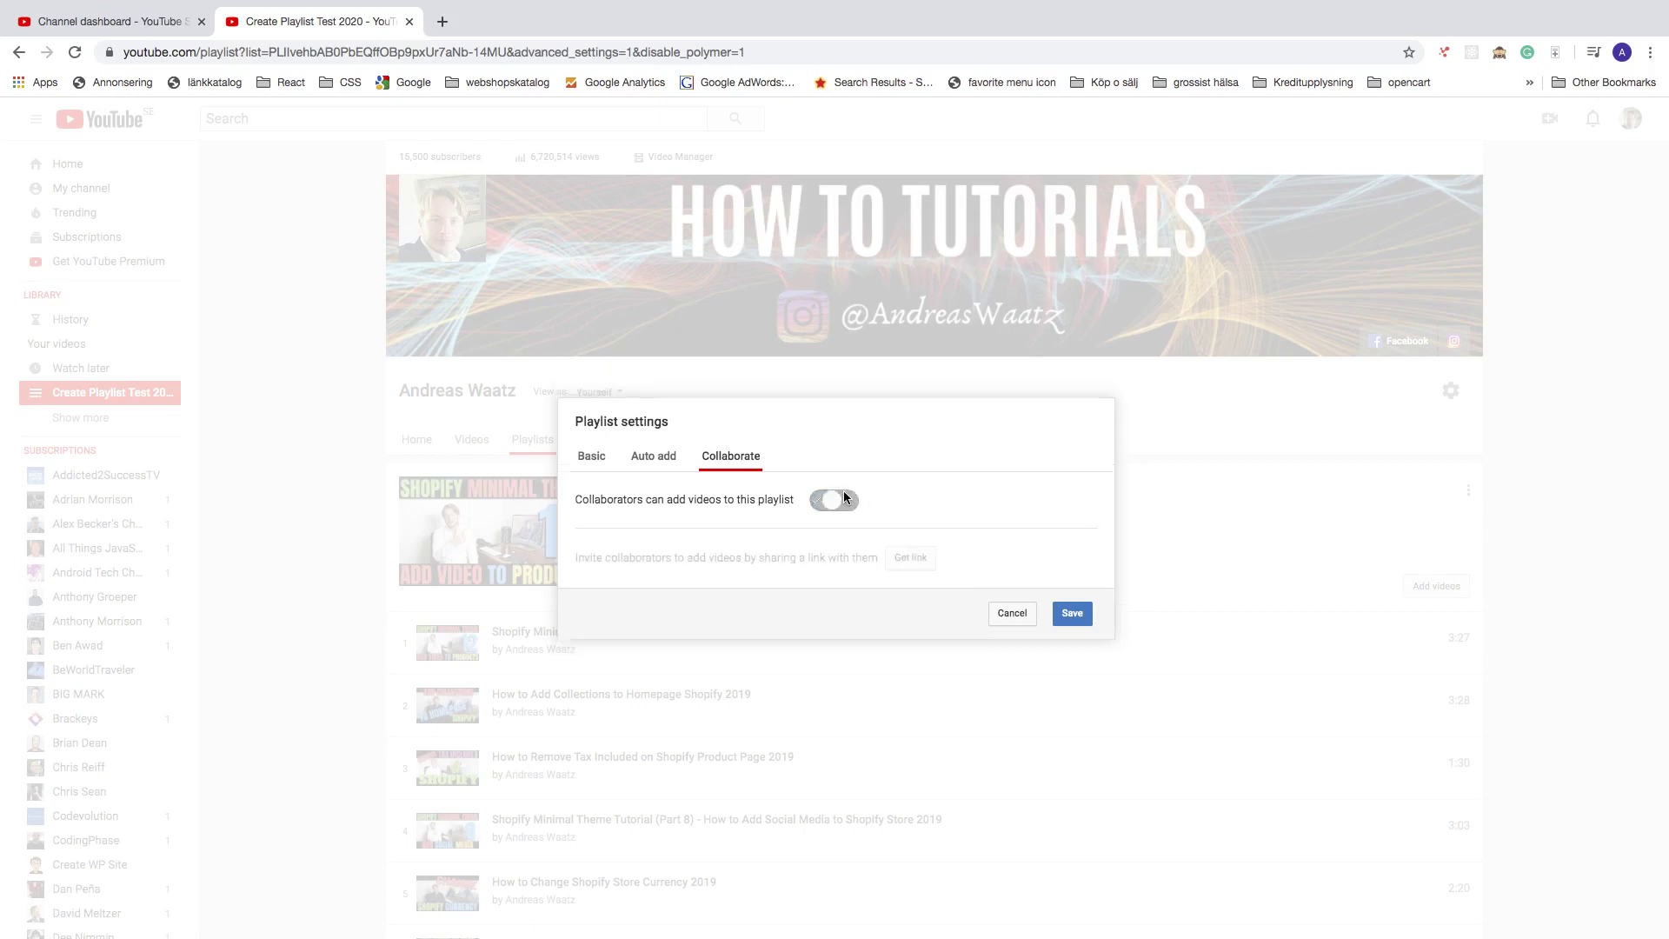
{"action": "left_click", "coordinate": [1074, 617]}
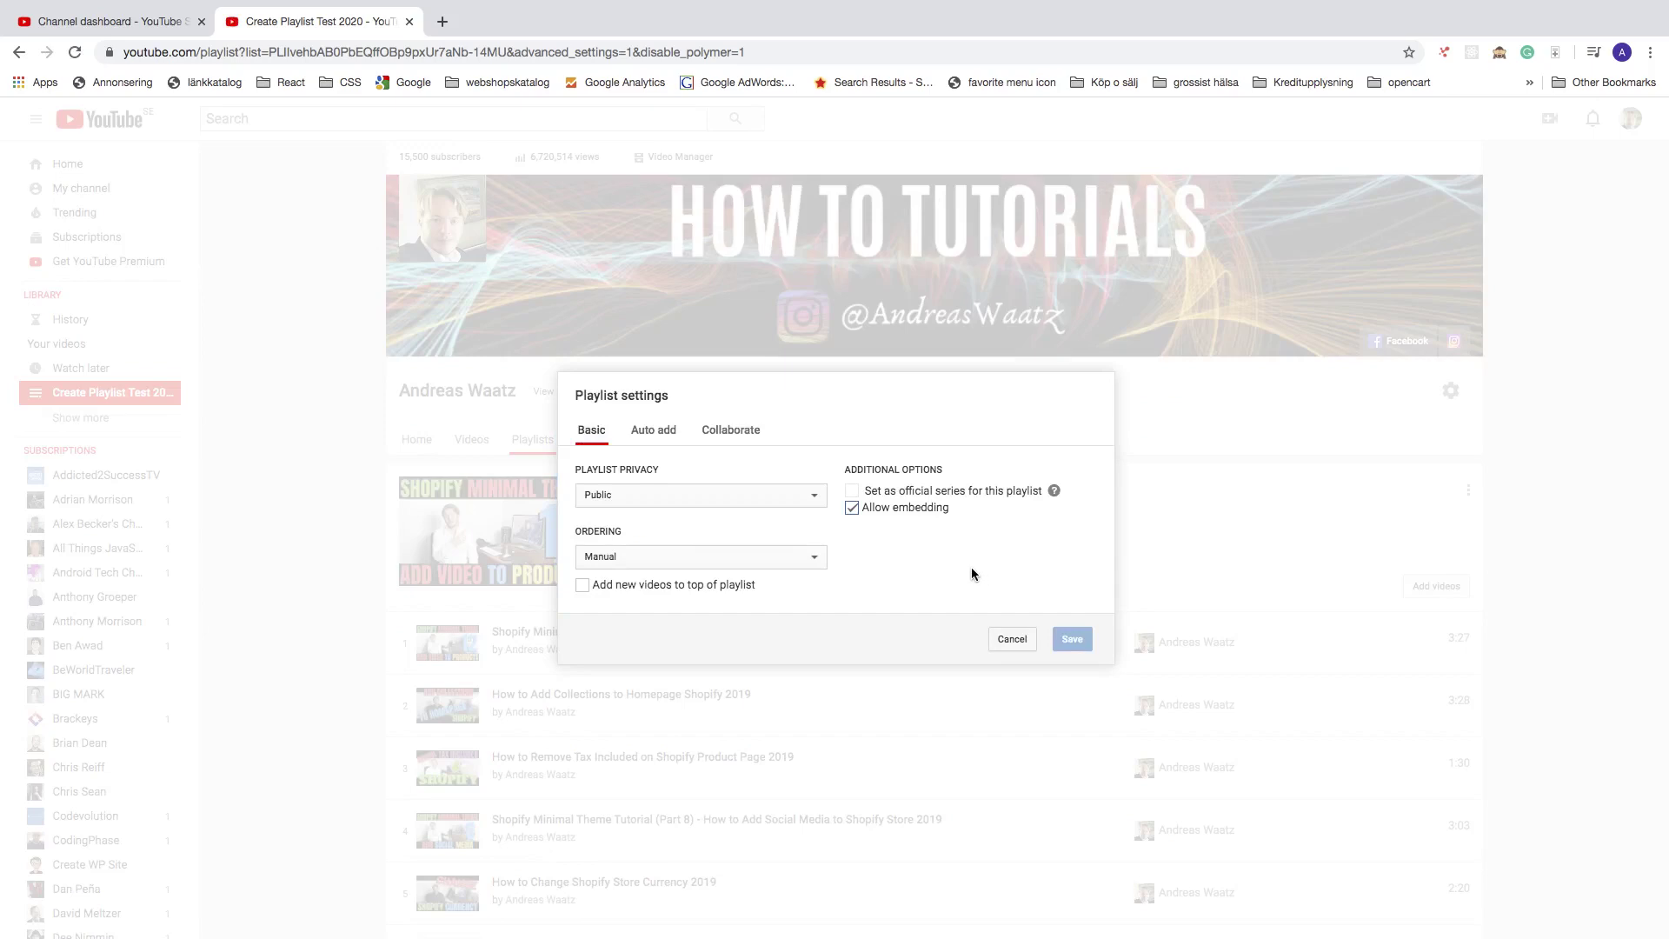
{"action": "left_click", "coordinate": [1008, 641]}
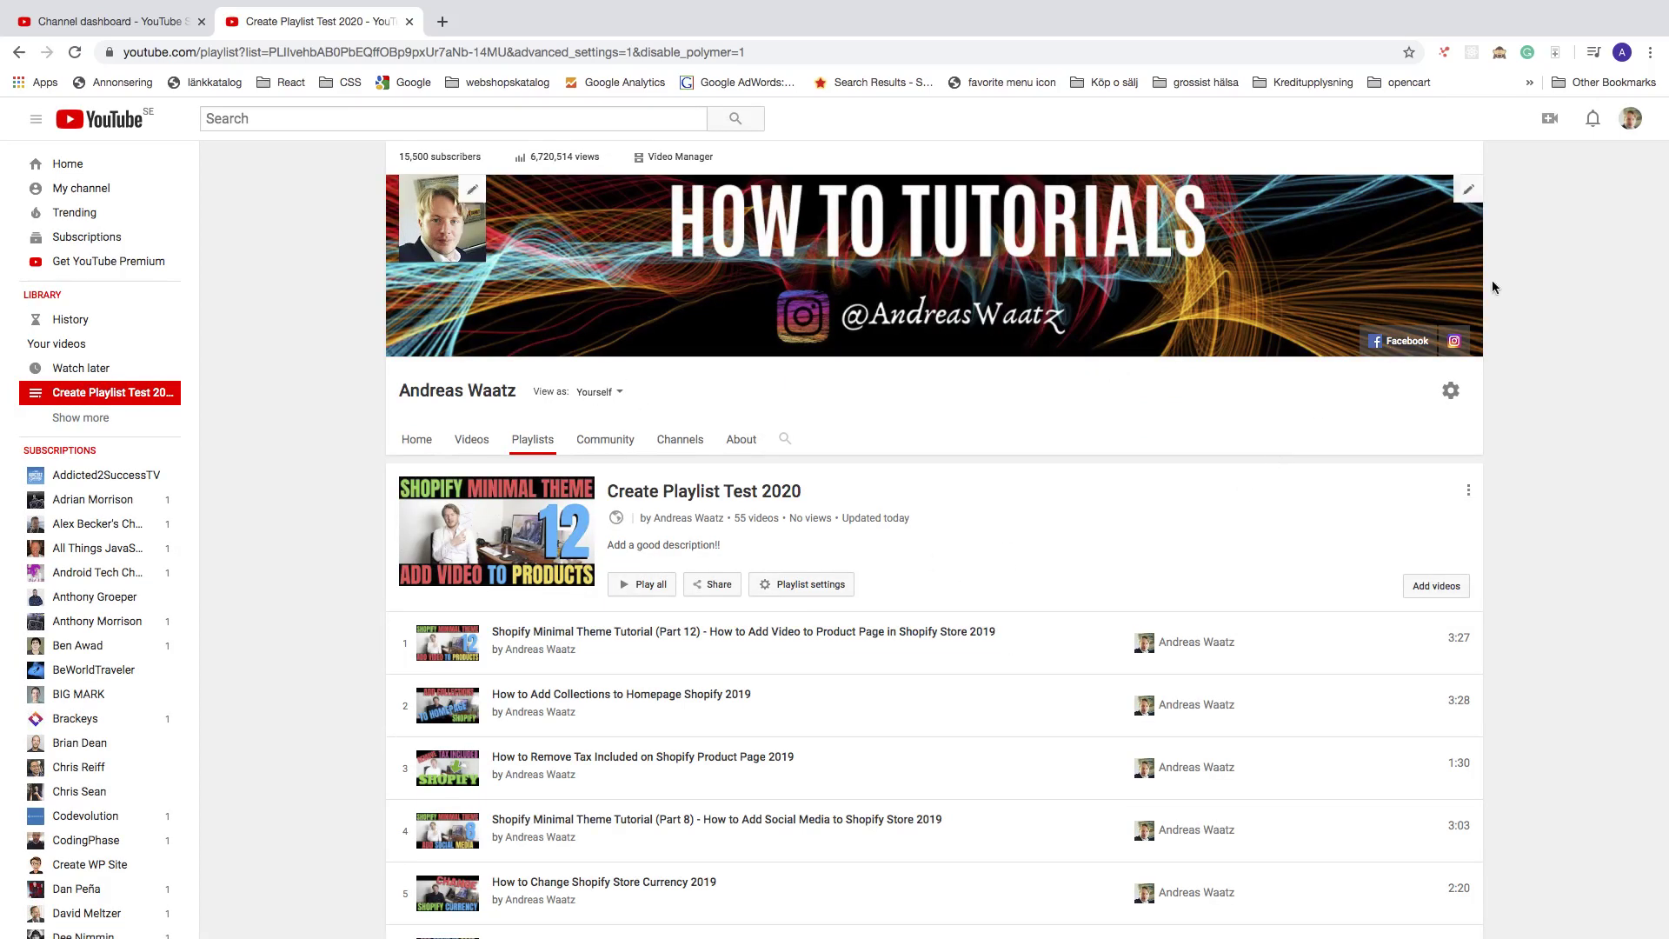
- Go to the channel's playlists through YouTube Studio and open "Create Playlist Test 2020" for editing
{"action": "left_click", "coordinate": [1632, 122]}
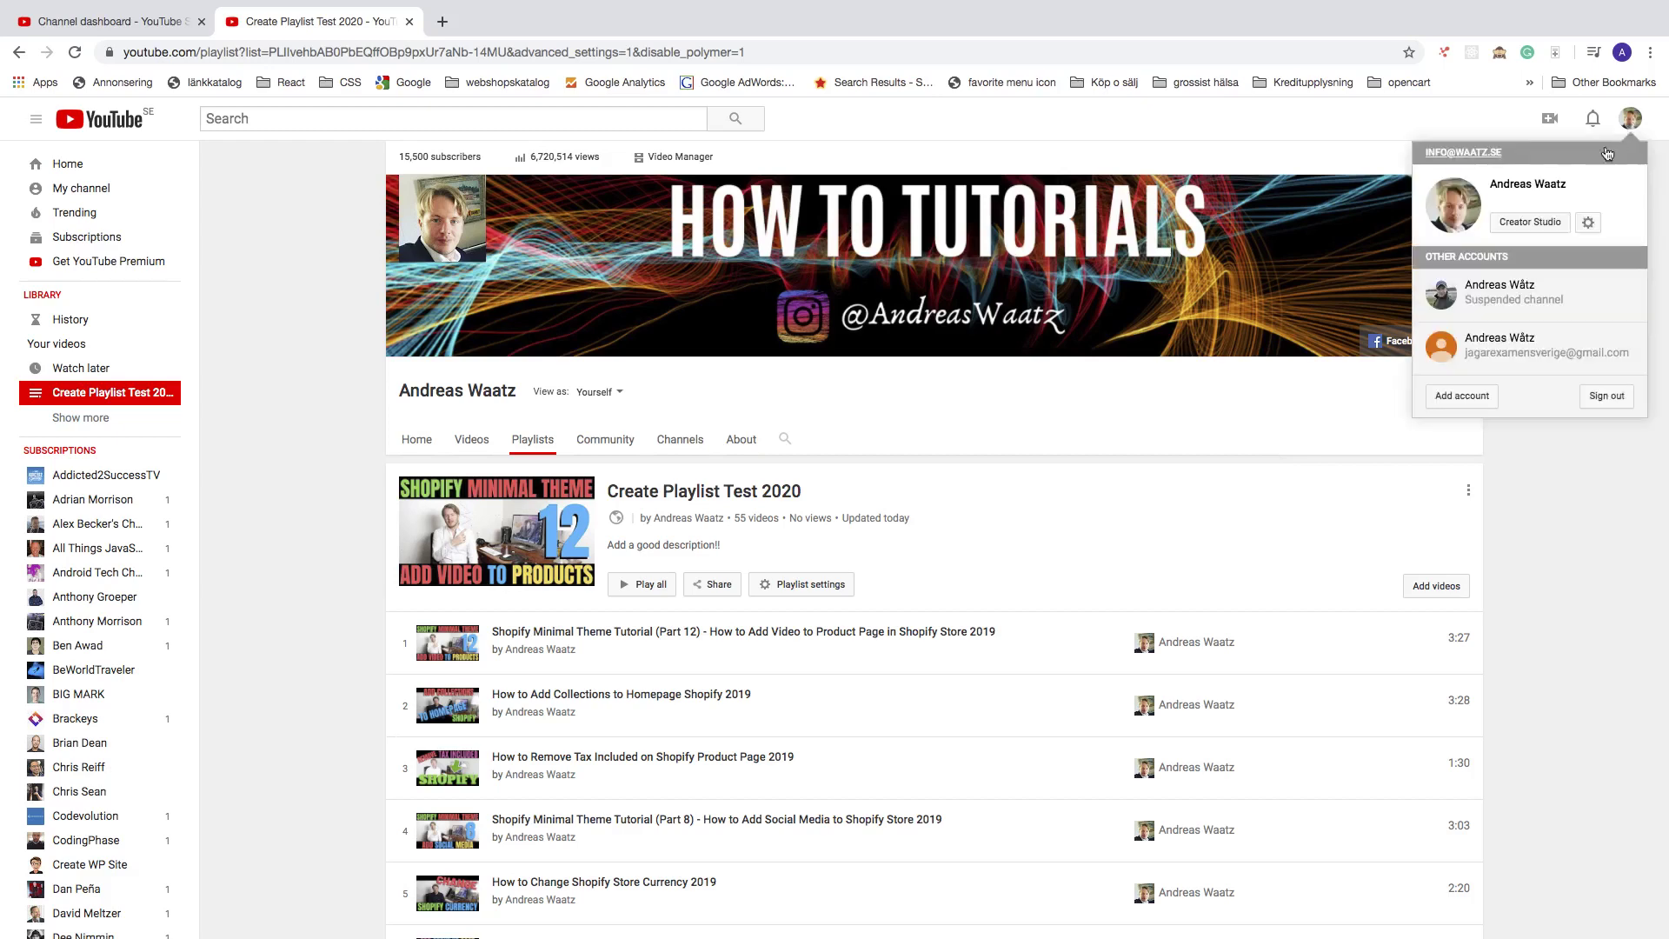
{"action": "left_click", "coordinate": [1532, 222]}
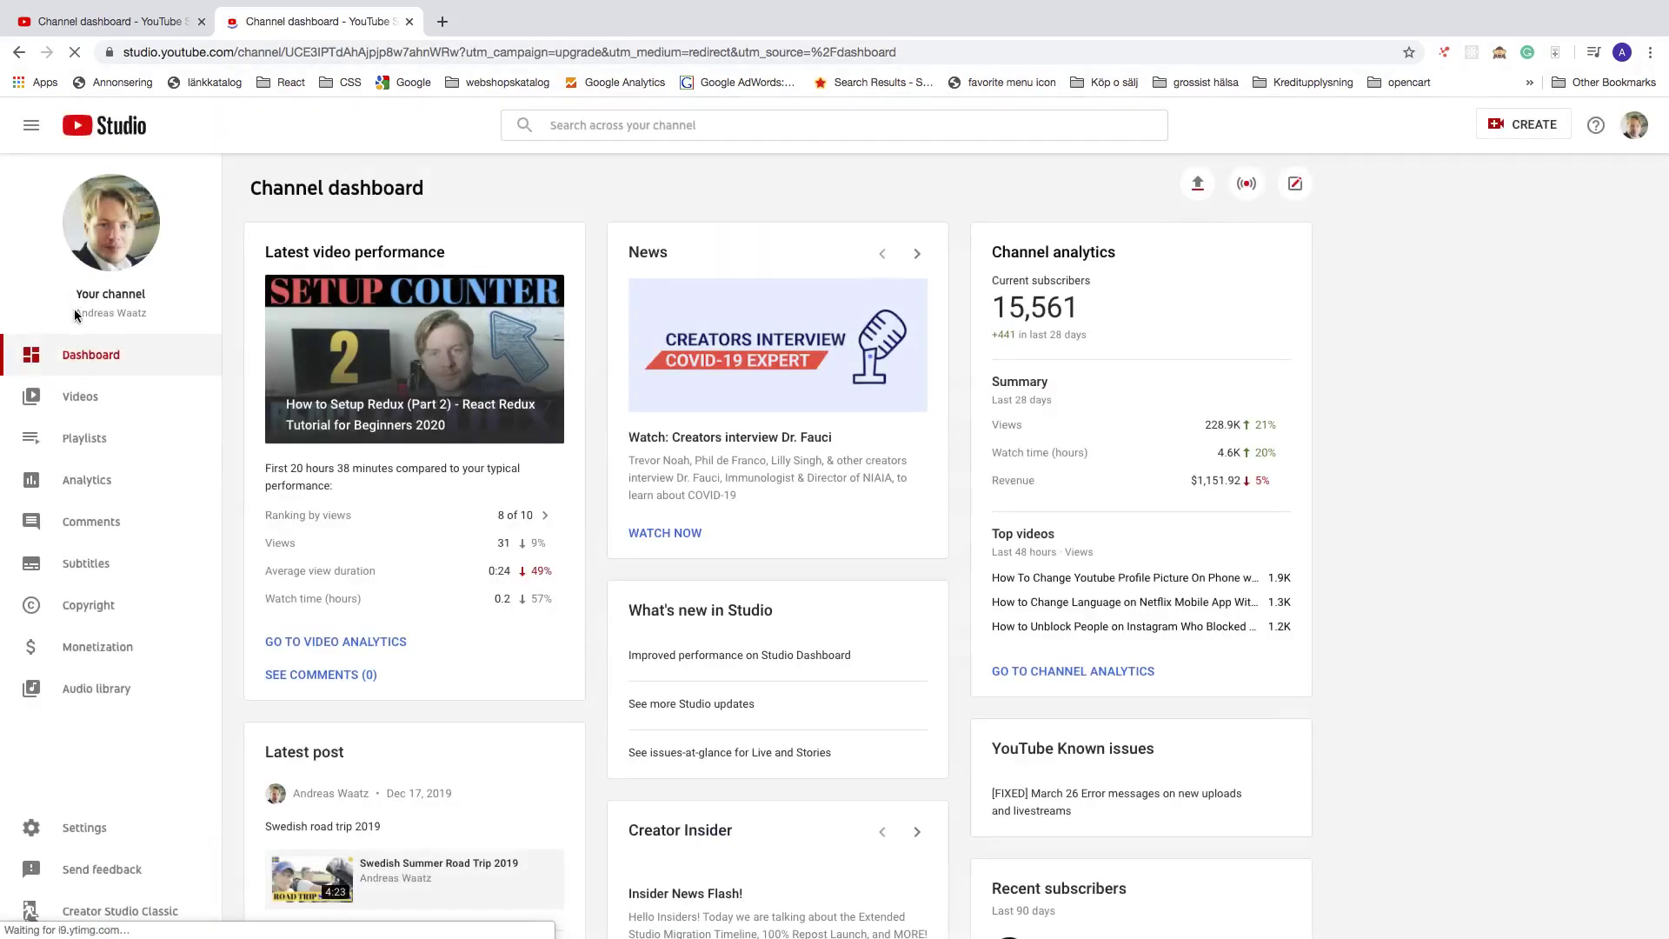
{"action": "left_click", "coordinate": [73, 437]}
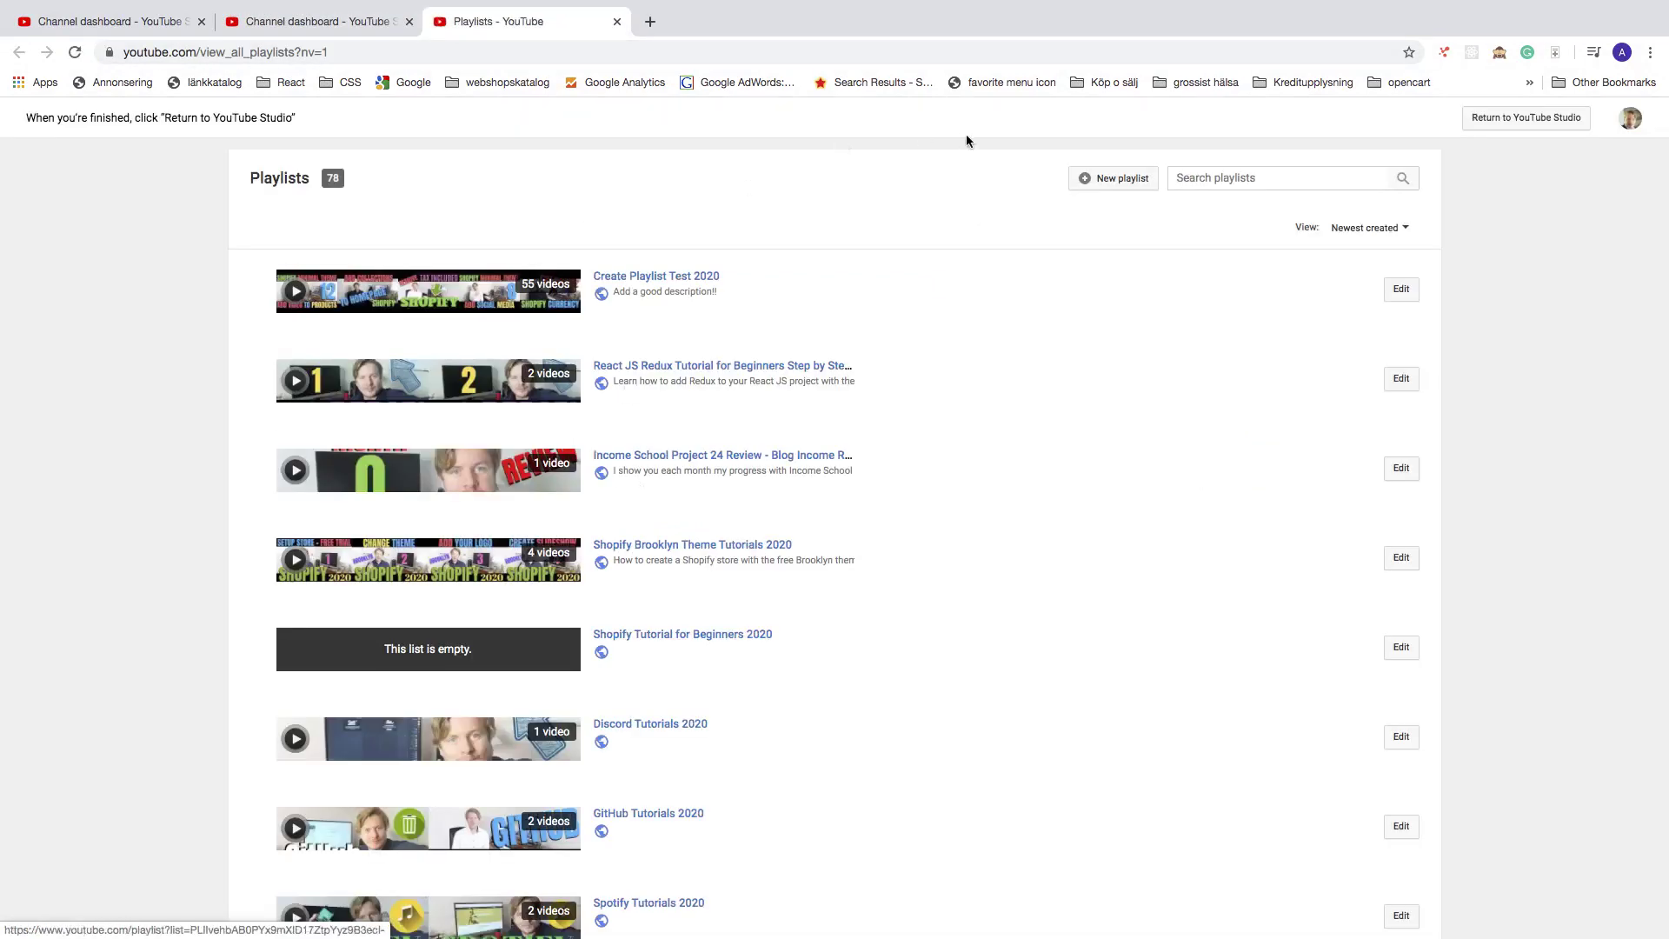
{"action": "left_click", "coordinate": [1400, 295]}
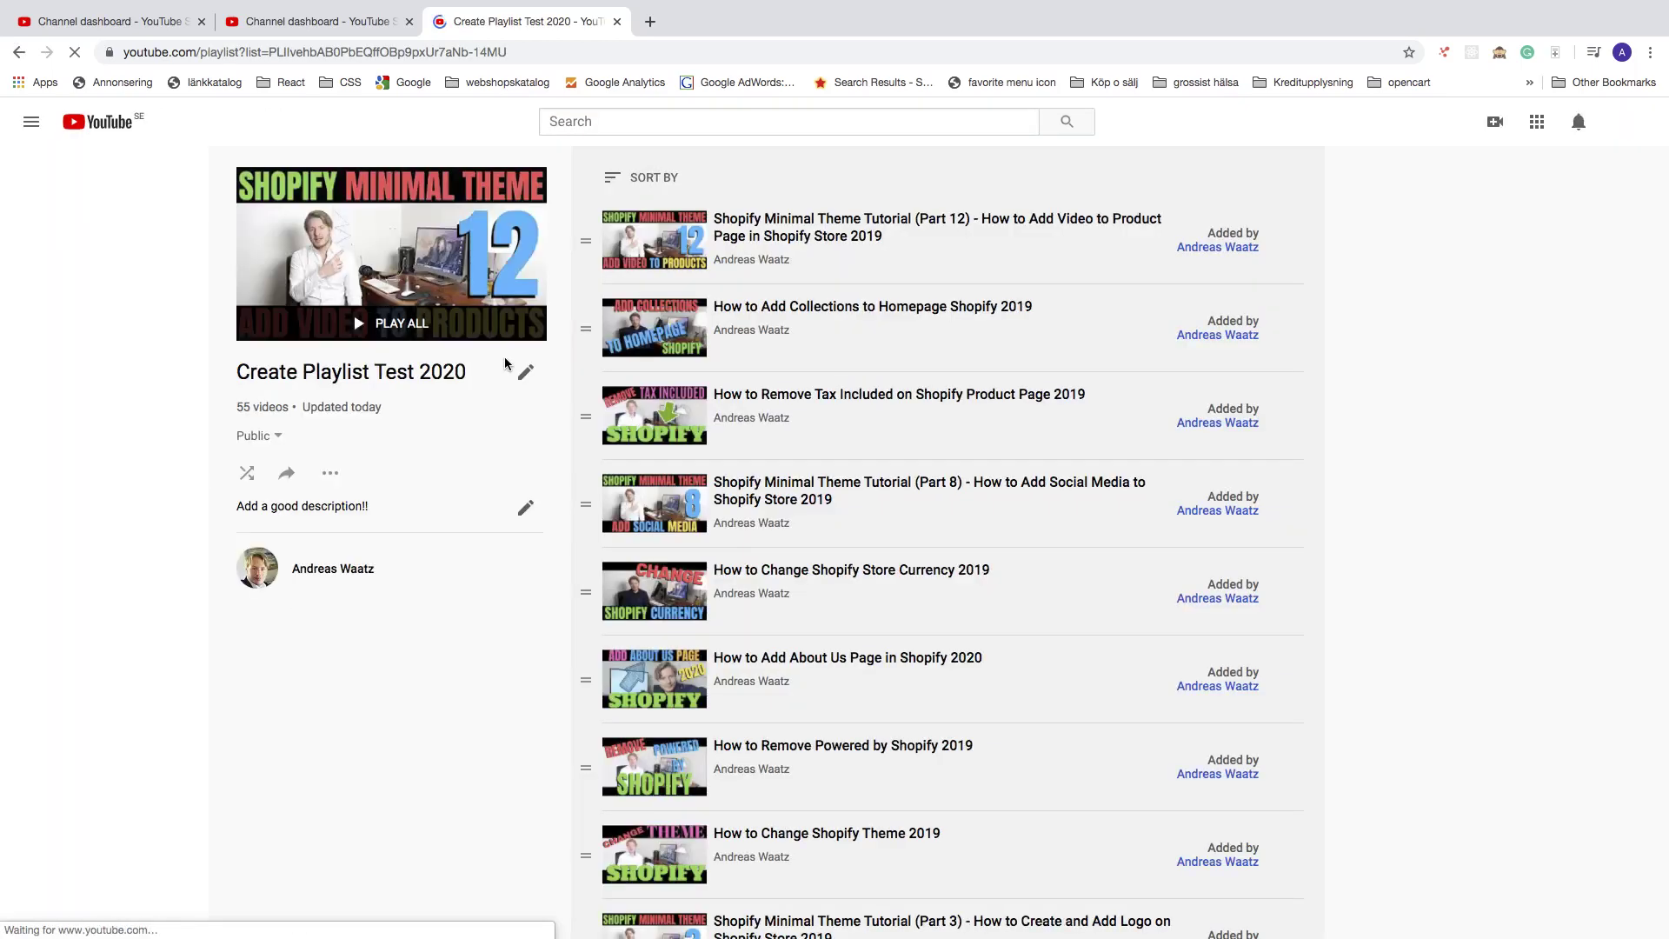
- Start adding videos to the playlist and search YouTube for "how to change"
{"action": "left_click", "coordinate": [330, 477]}
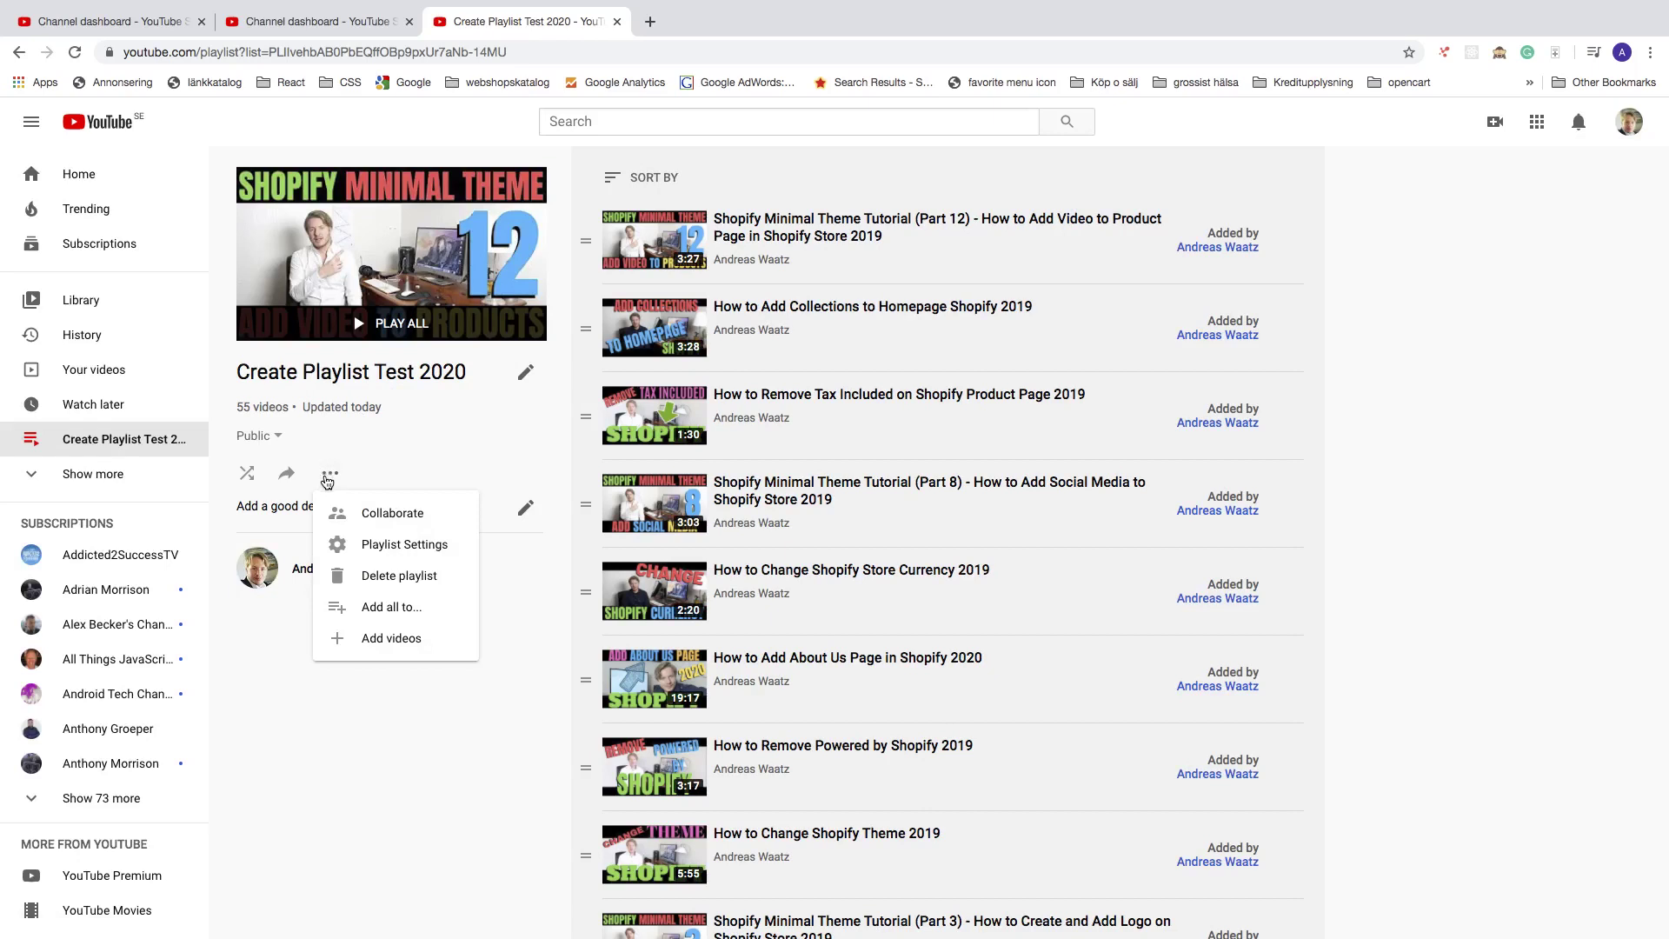
{"action": "left_click", "coordinate": [378, 640]}
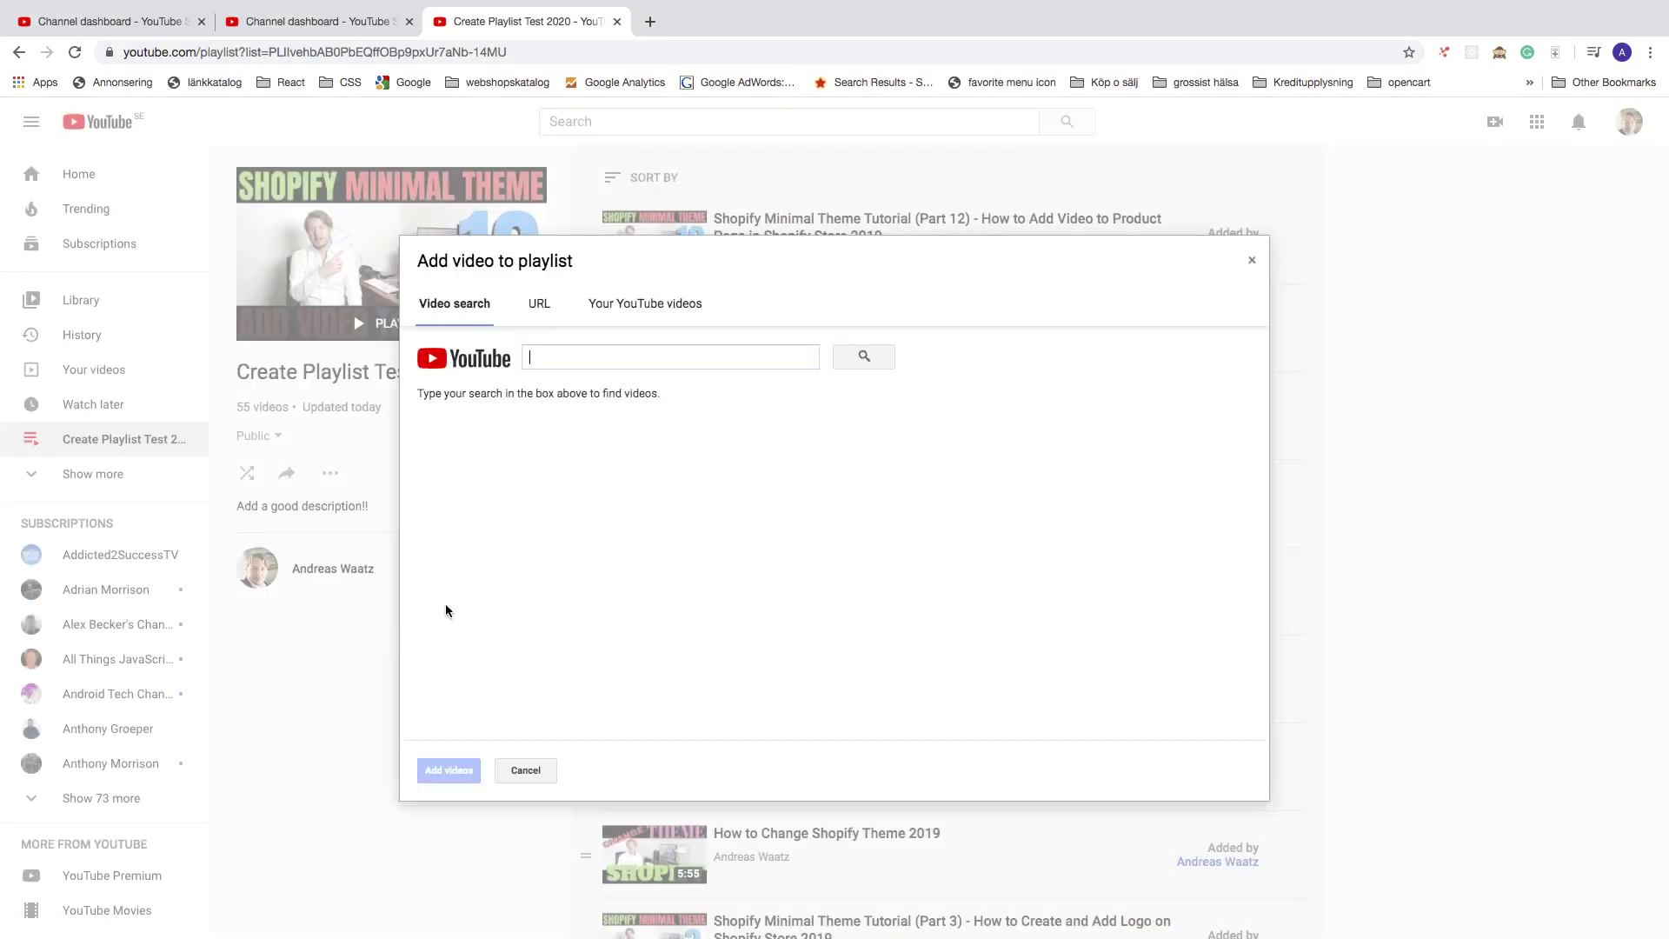
{"action": "left_click", "coordinate": [545, 360]}
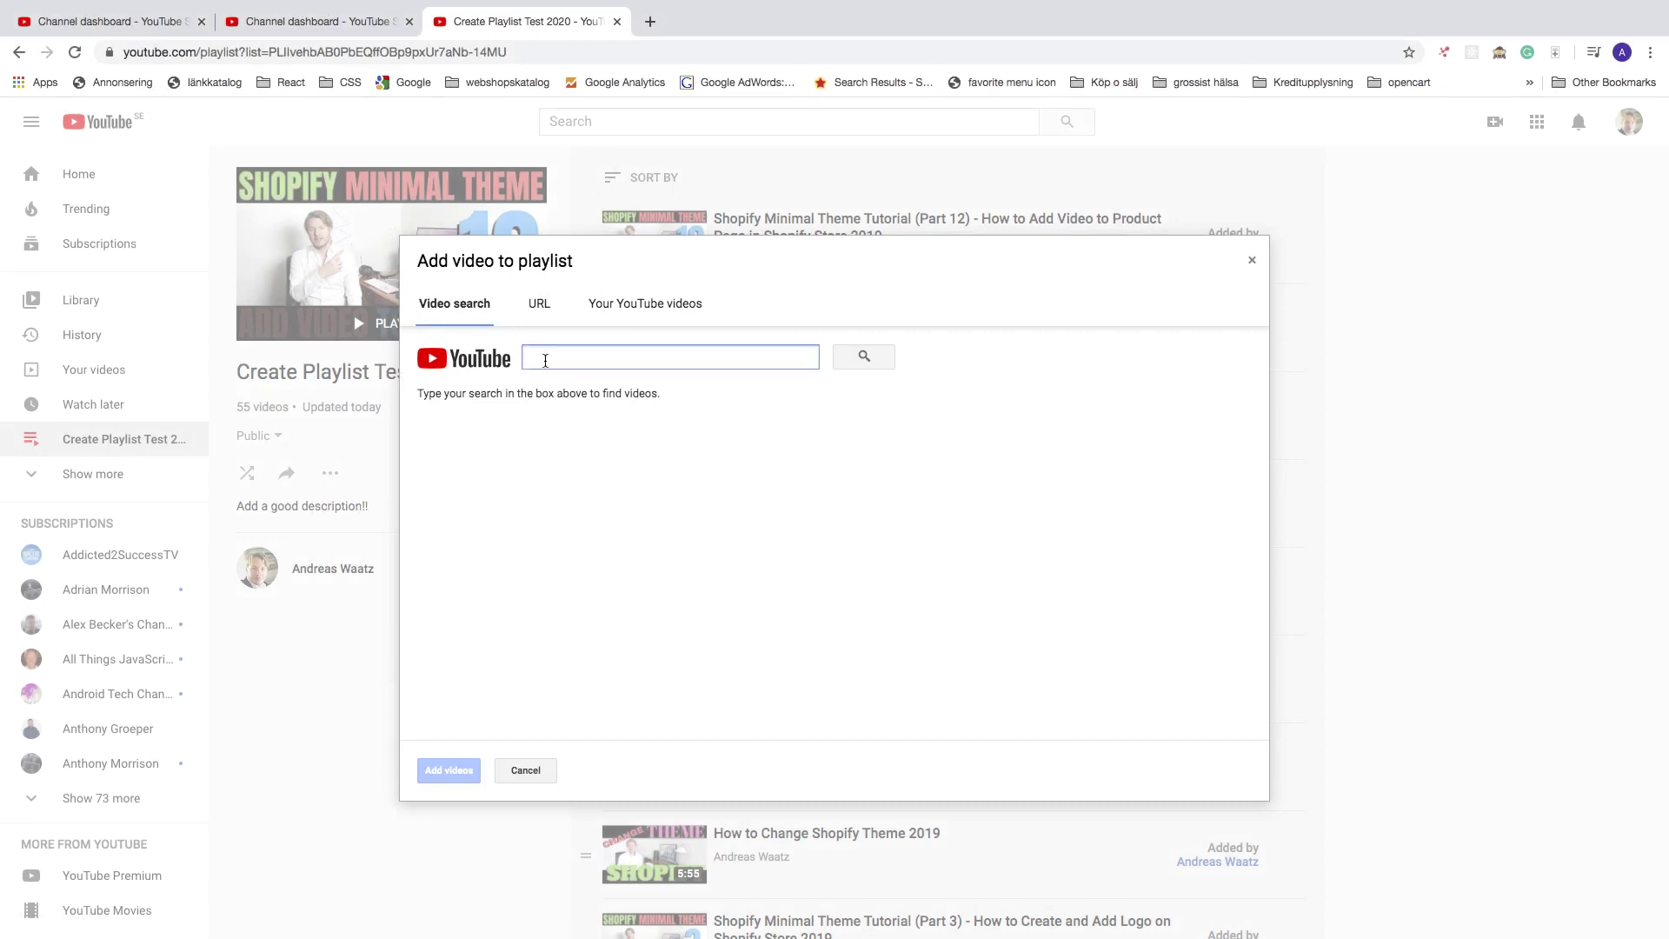
{"action": "type", "text": "how to change"}
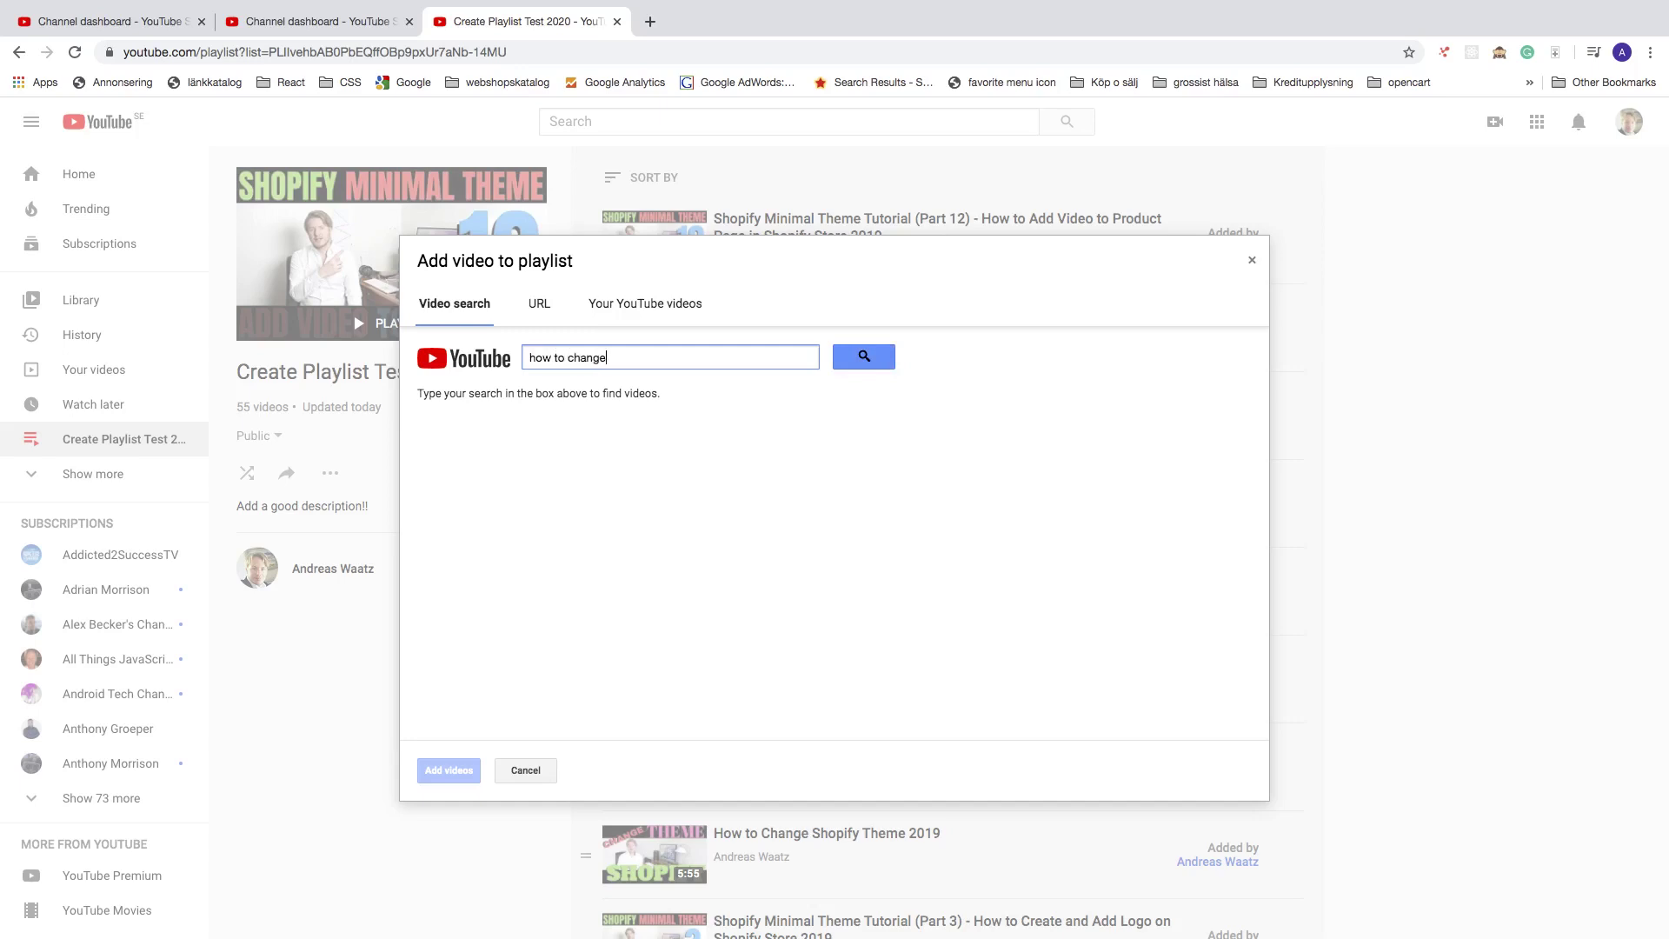
{"action": "left_click", "coordinate": [868, 361]}
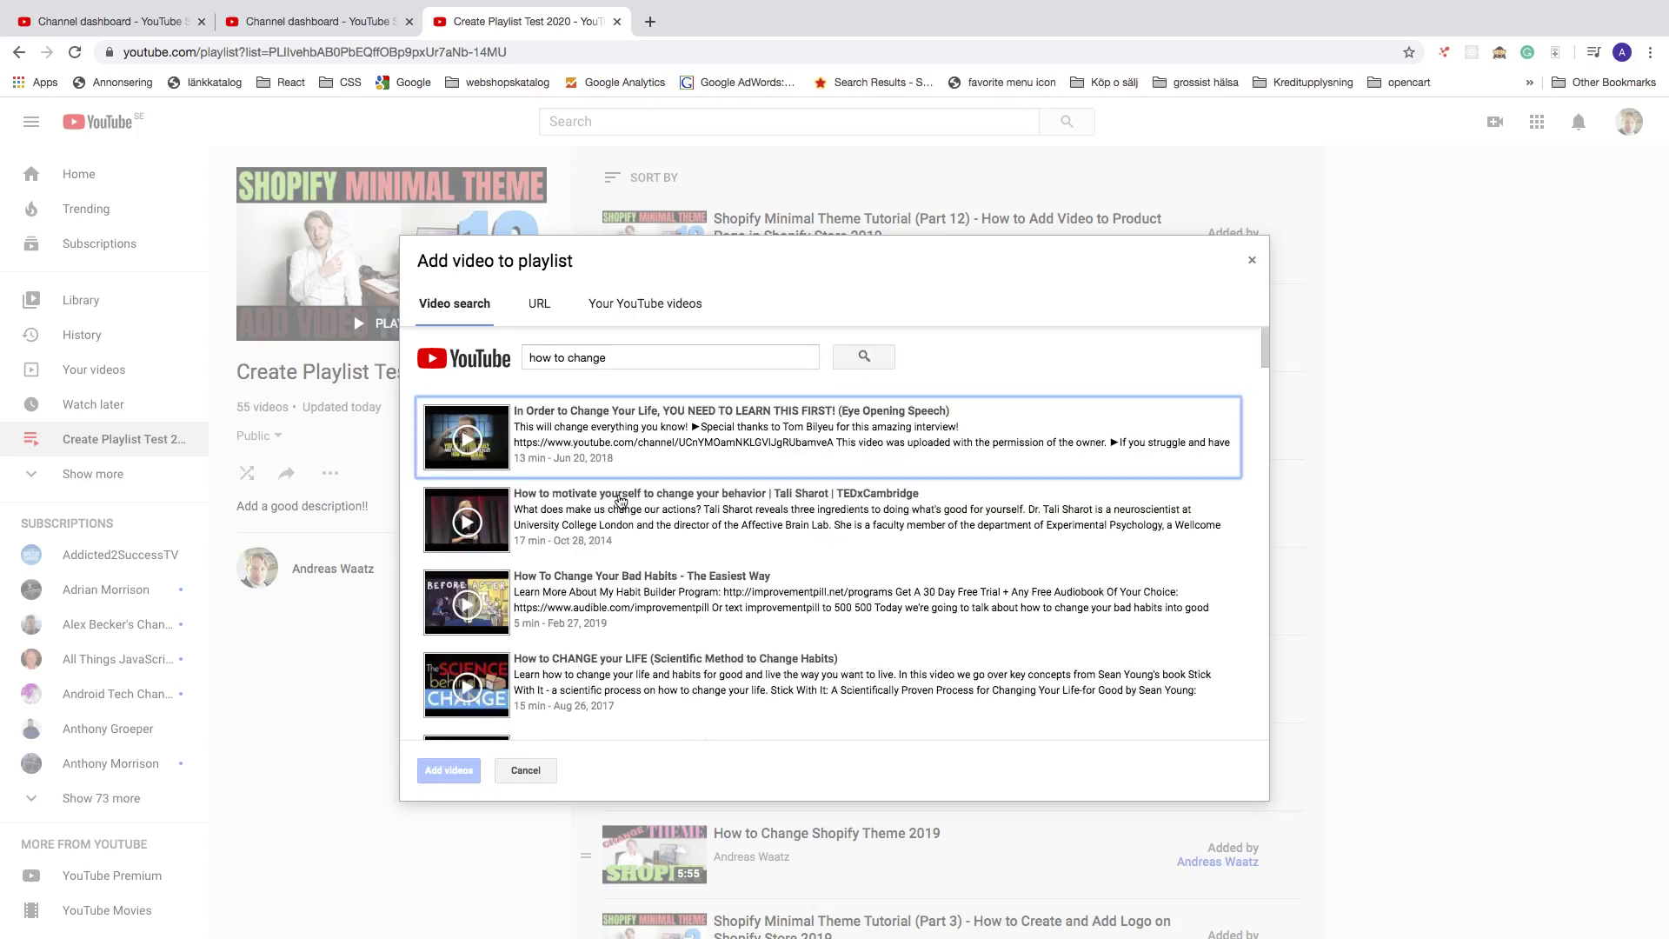
- Add the first, third and fourth search results to the playlist and check them at the end of its video list
{"action": "left_click", "coordinate": [598, 435]}
{"action": "left_click", "coordinate": [588, 580]}
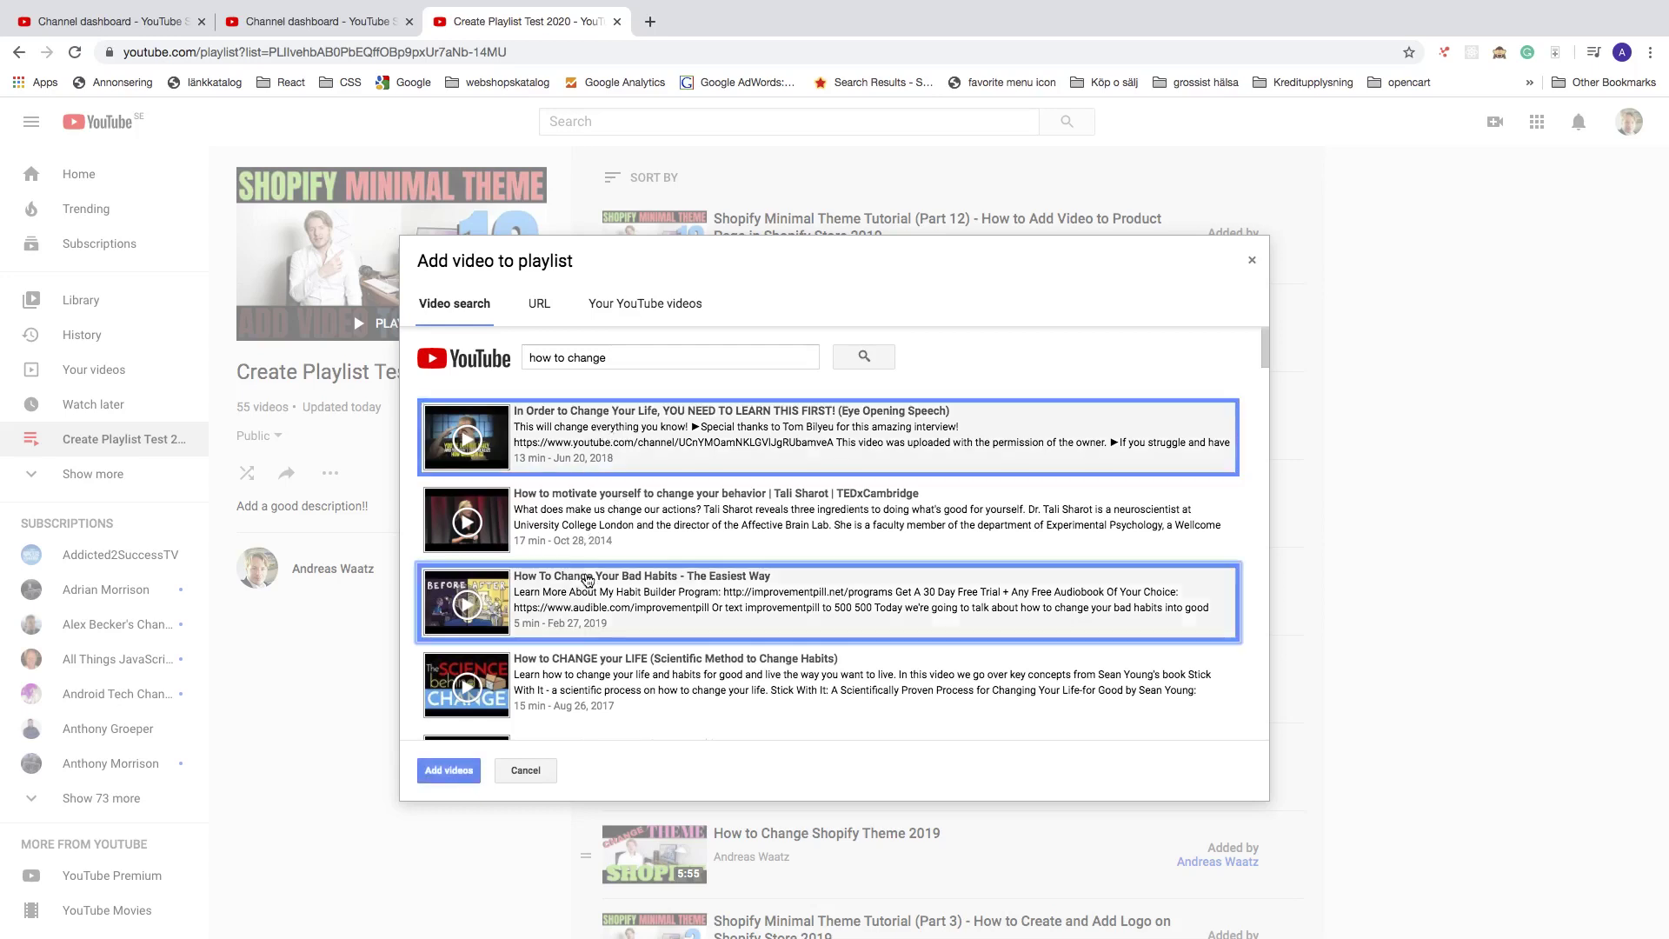
{"action": "left_click", "coordinate": [591, 662]}
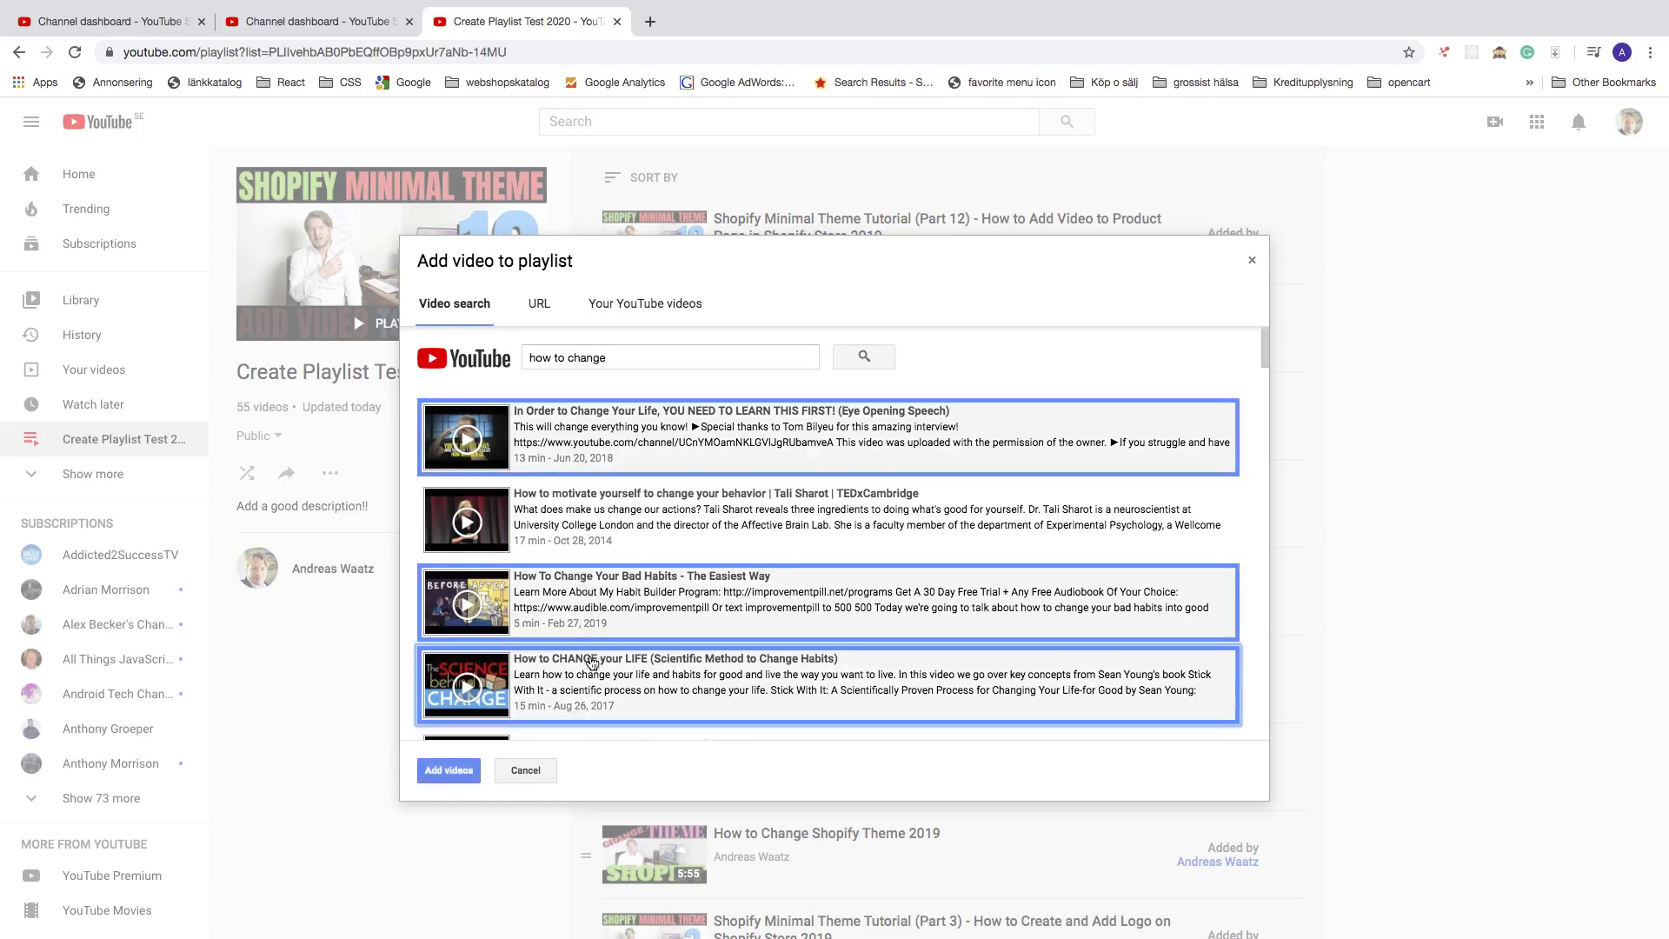
{"action": "left_click", "coordinate": [449, 773]}
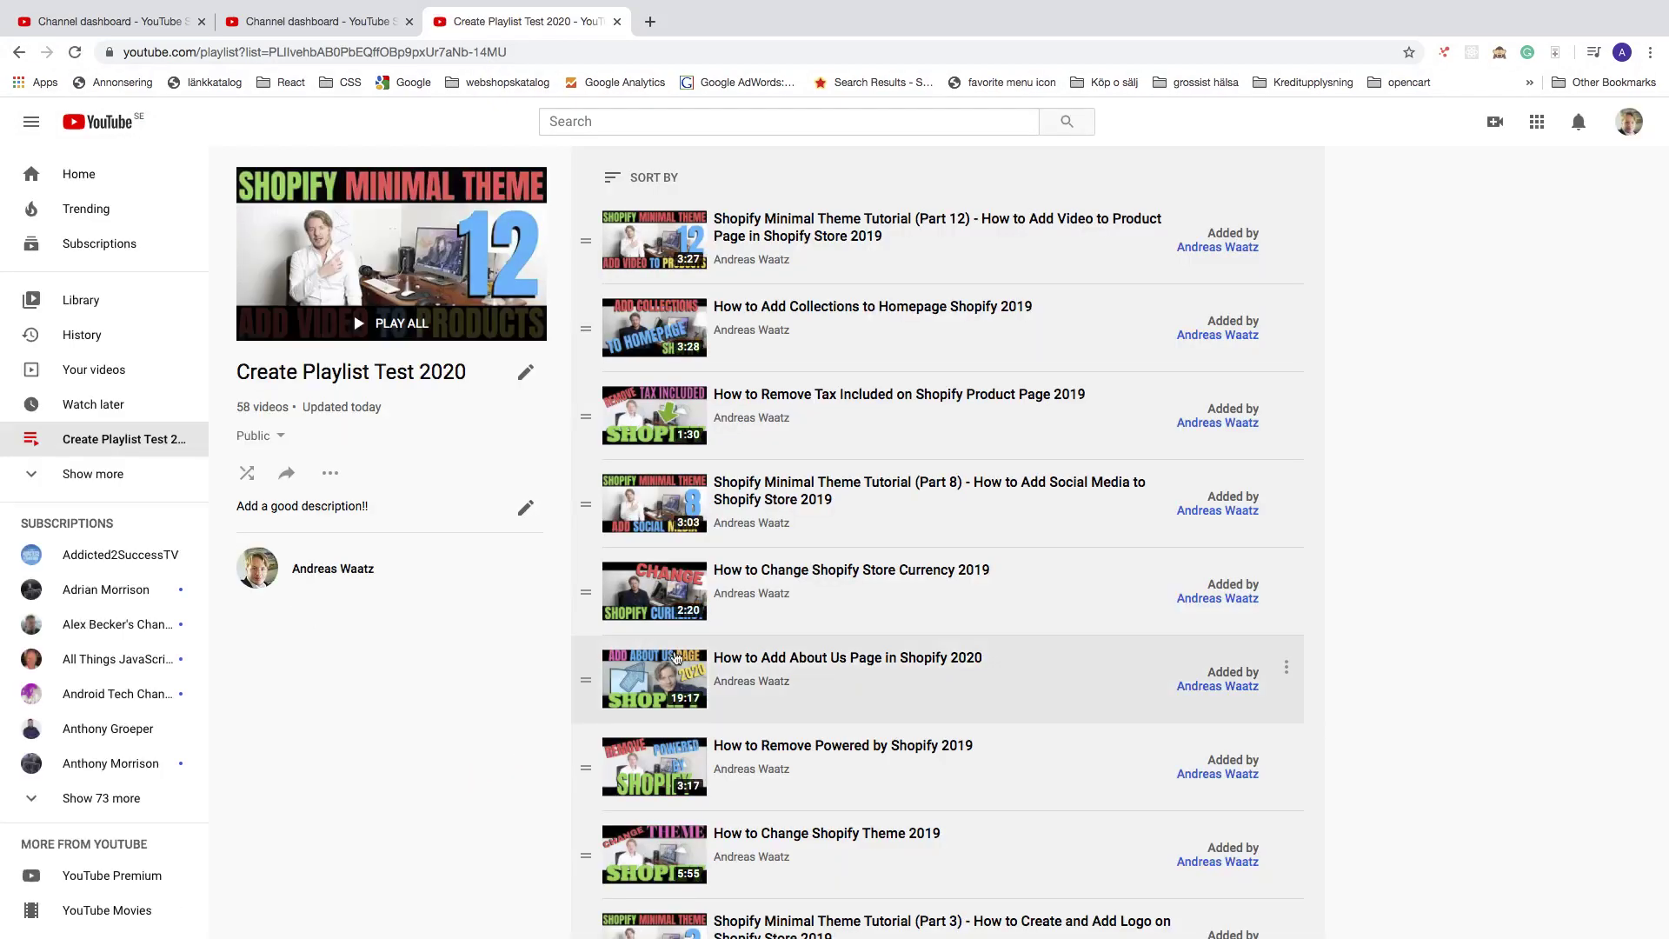
{"action": "scroll", "coordinate": [696, 662], "scroll_direction": "down", "scroll_amount": 20}
{"action": "scroll", "coordinate": [696, 662], "scroll_direction": "down", "scroll_amount": 6}
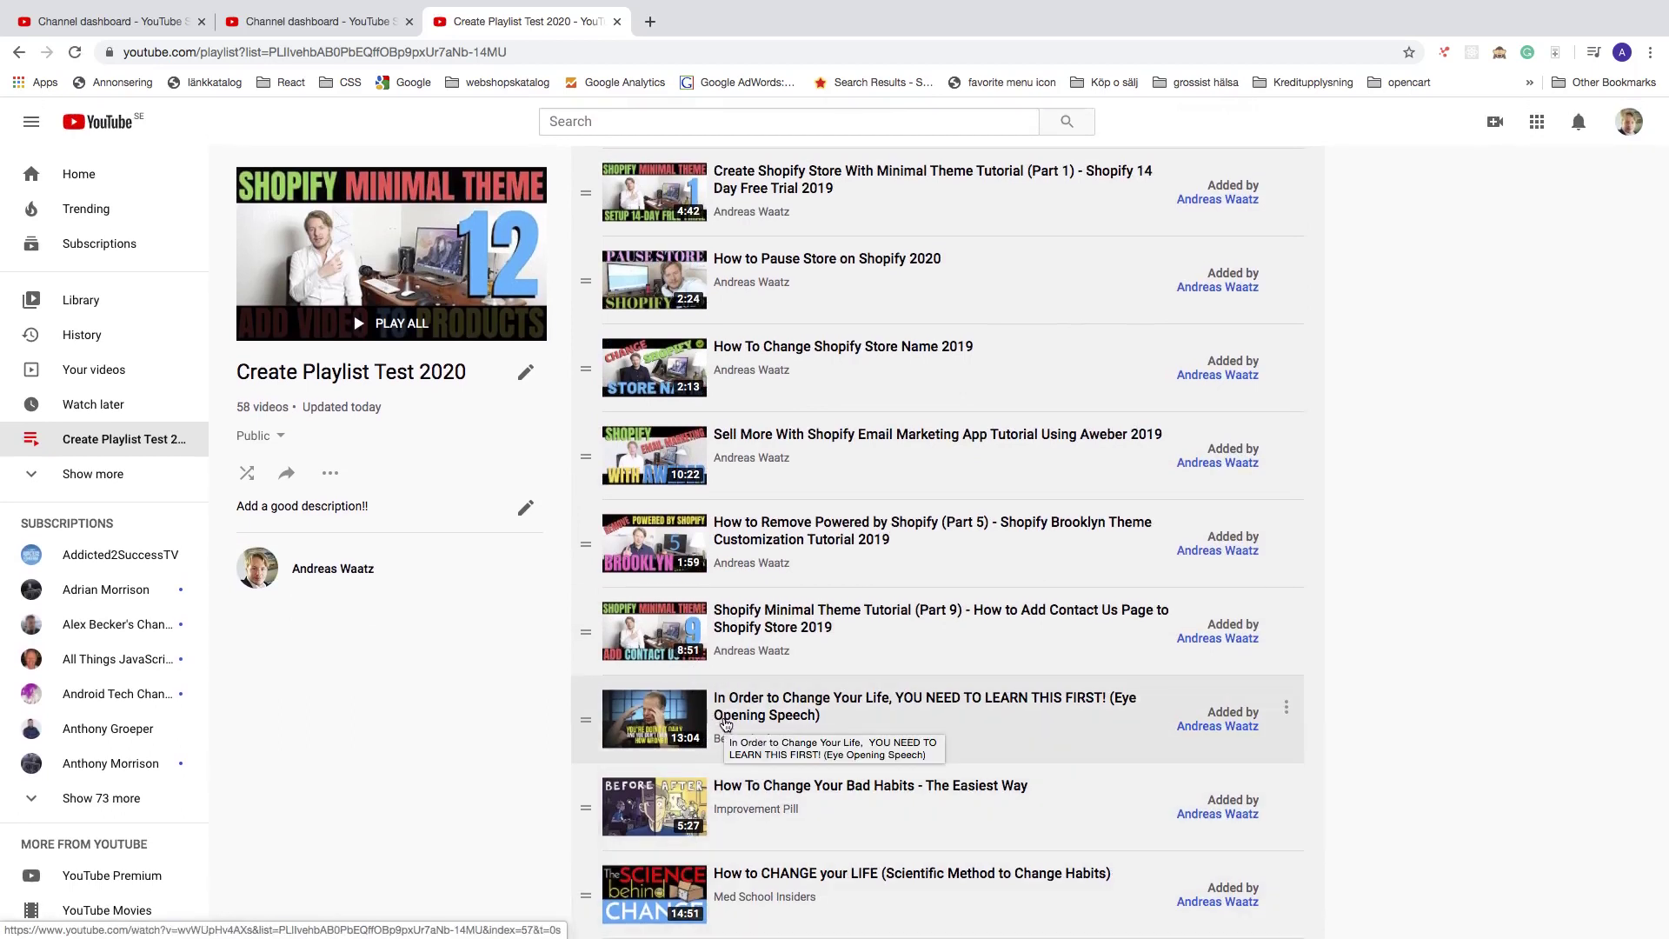
- Start adding a video to "Create Playlist Test 2020" by its URL
{"action": "left_click", "coordinate": [329, 478]}
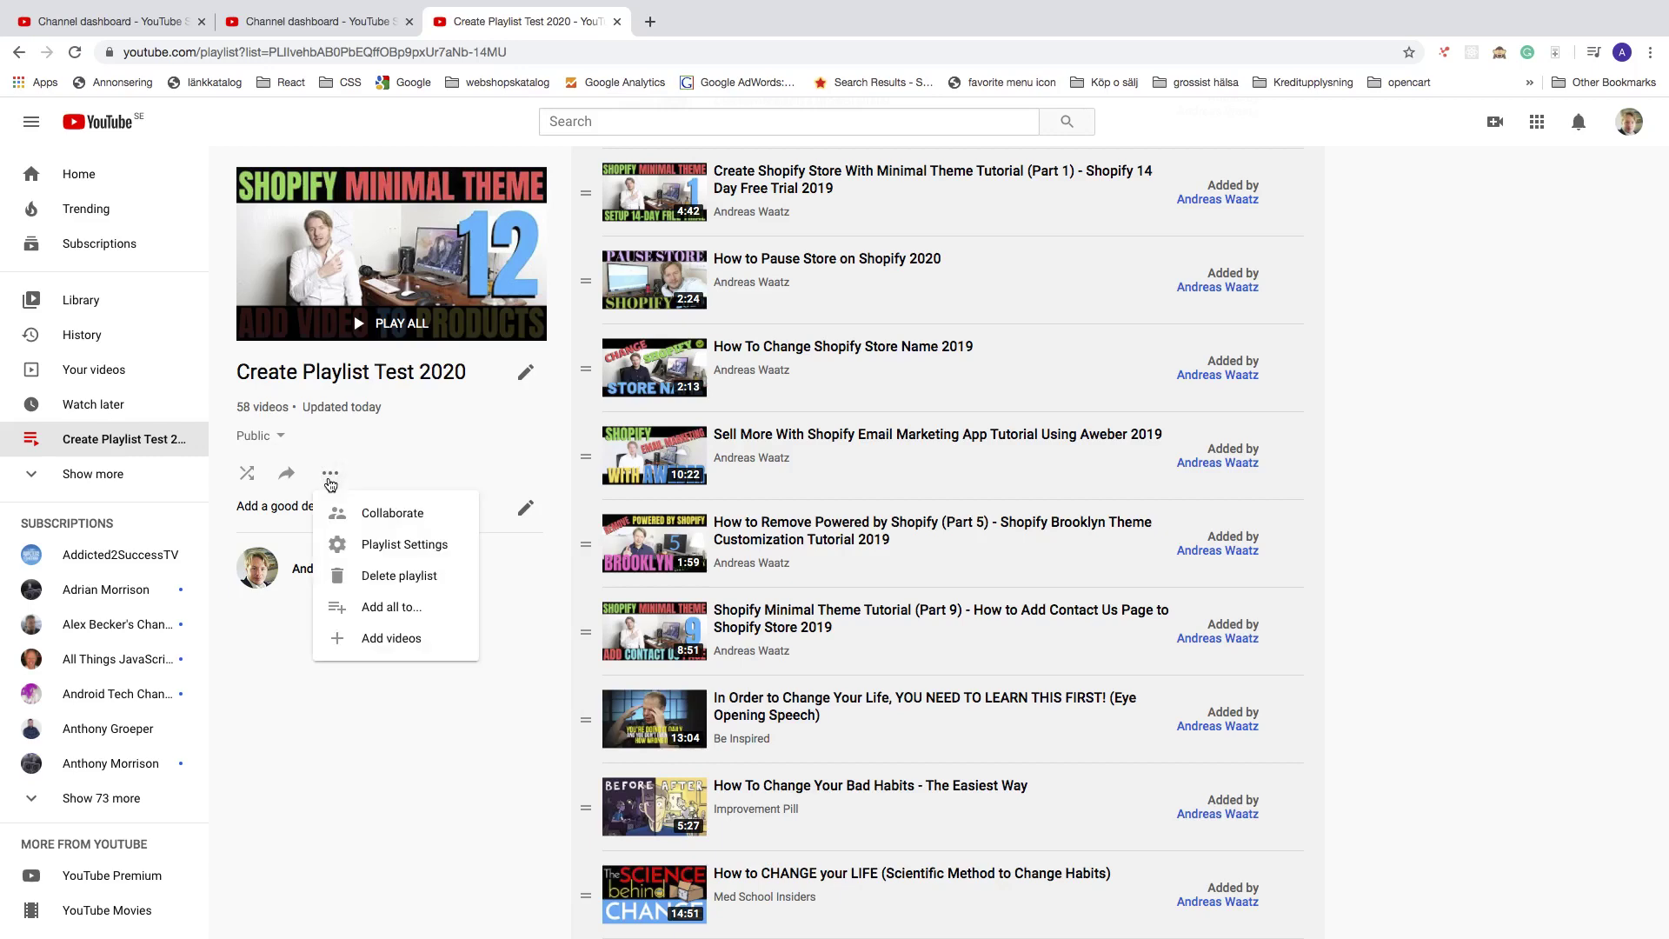
{"action": "left_click", "coordinate": [372, 638]}
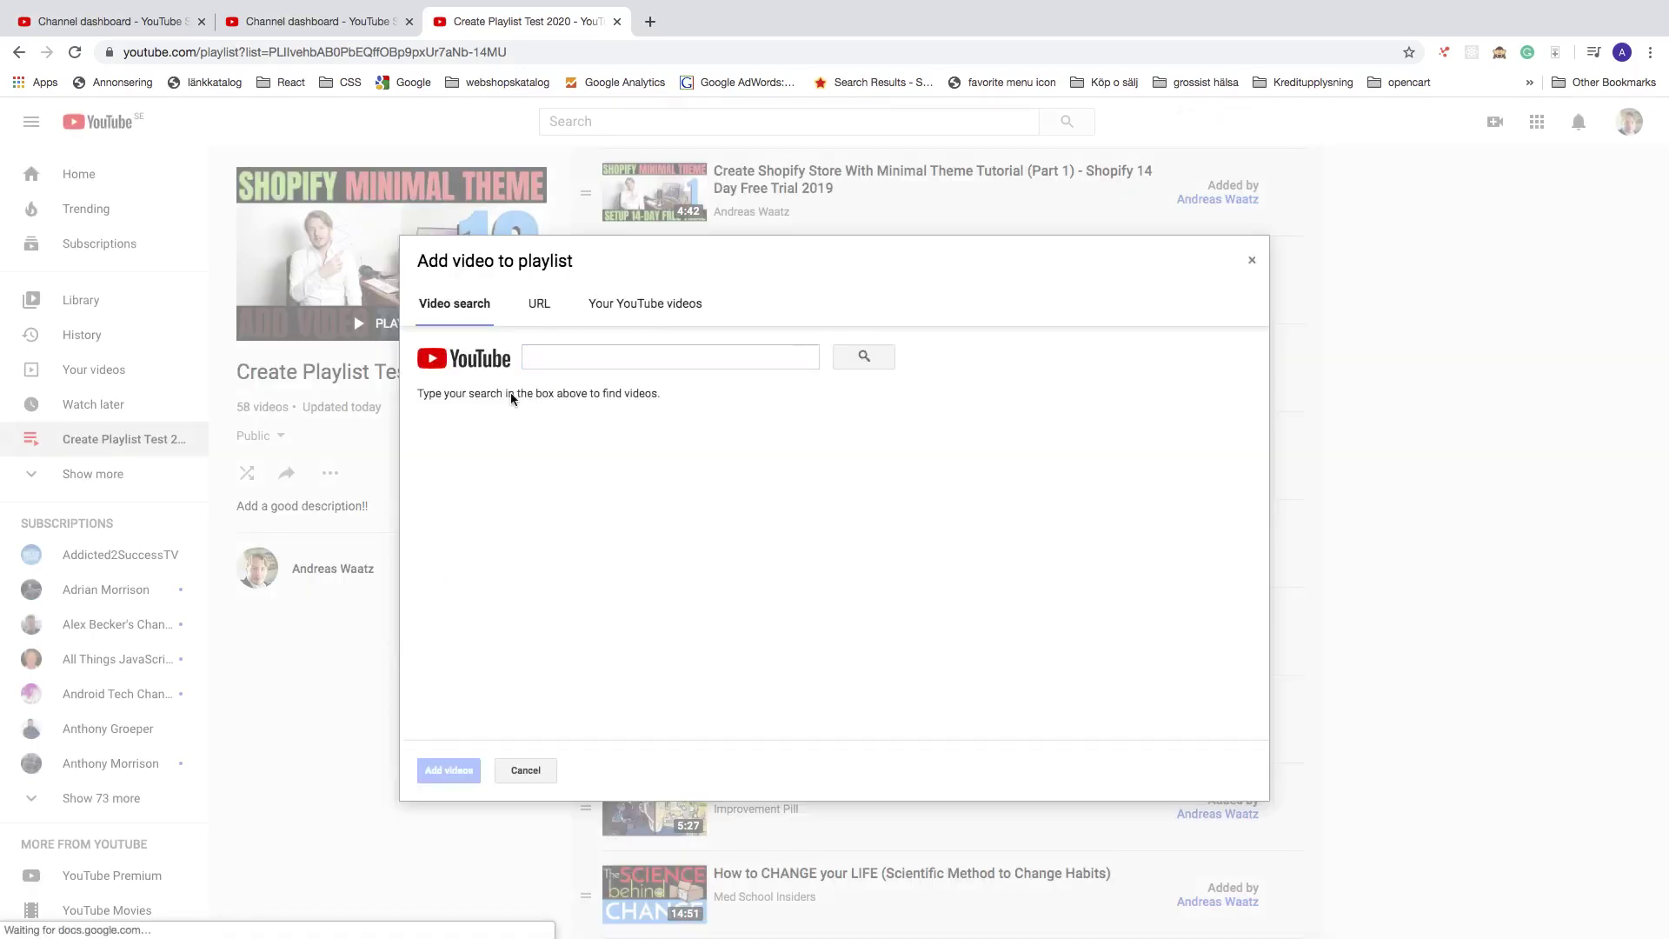
{"action": "left_click", "coordinate": [539, 304]}
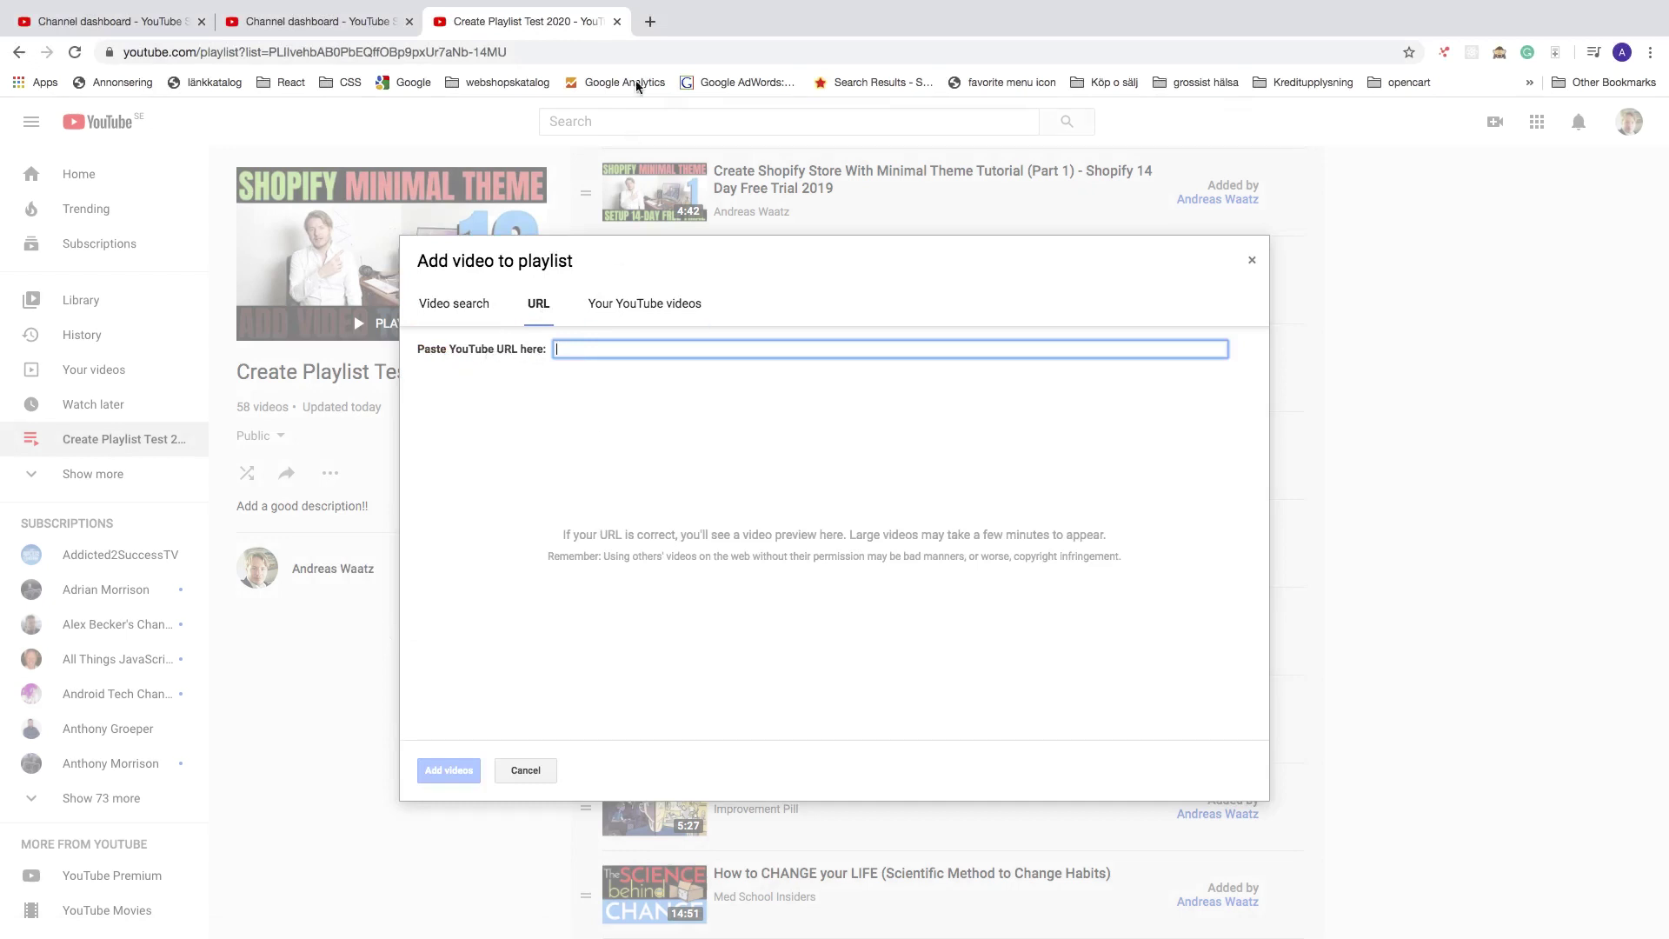
- Open YouTube in a new browser tab and search for the channel owner's name
{"action": "left_click", "coordinate": [650, 21]}
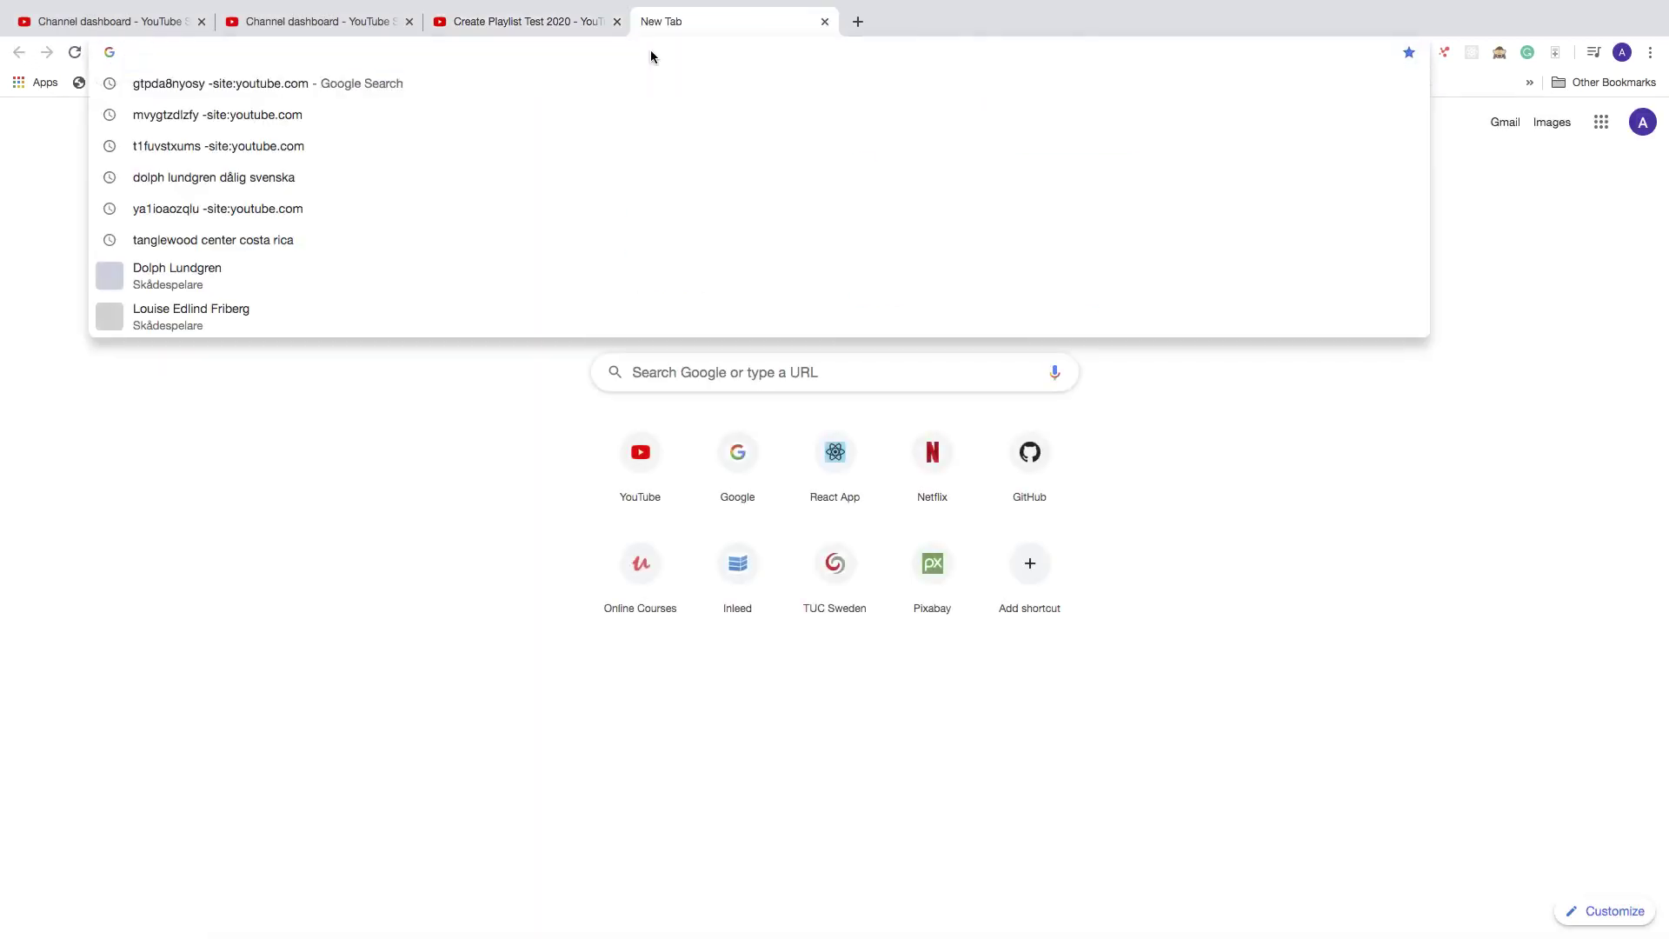
{"action": "type", "text": "you"}
{"action": "key", "text": "Return"}
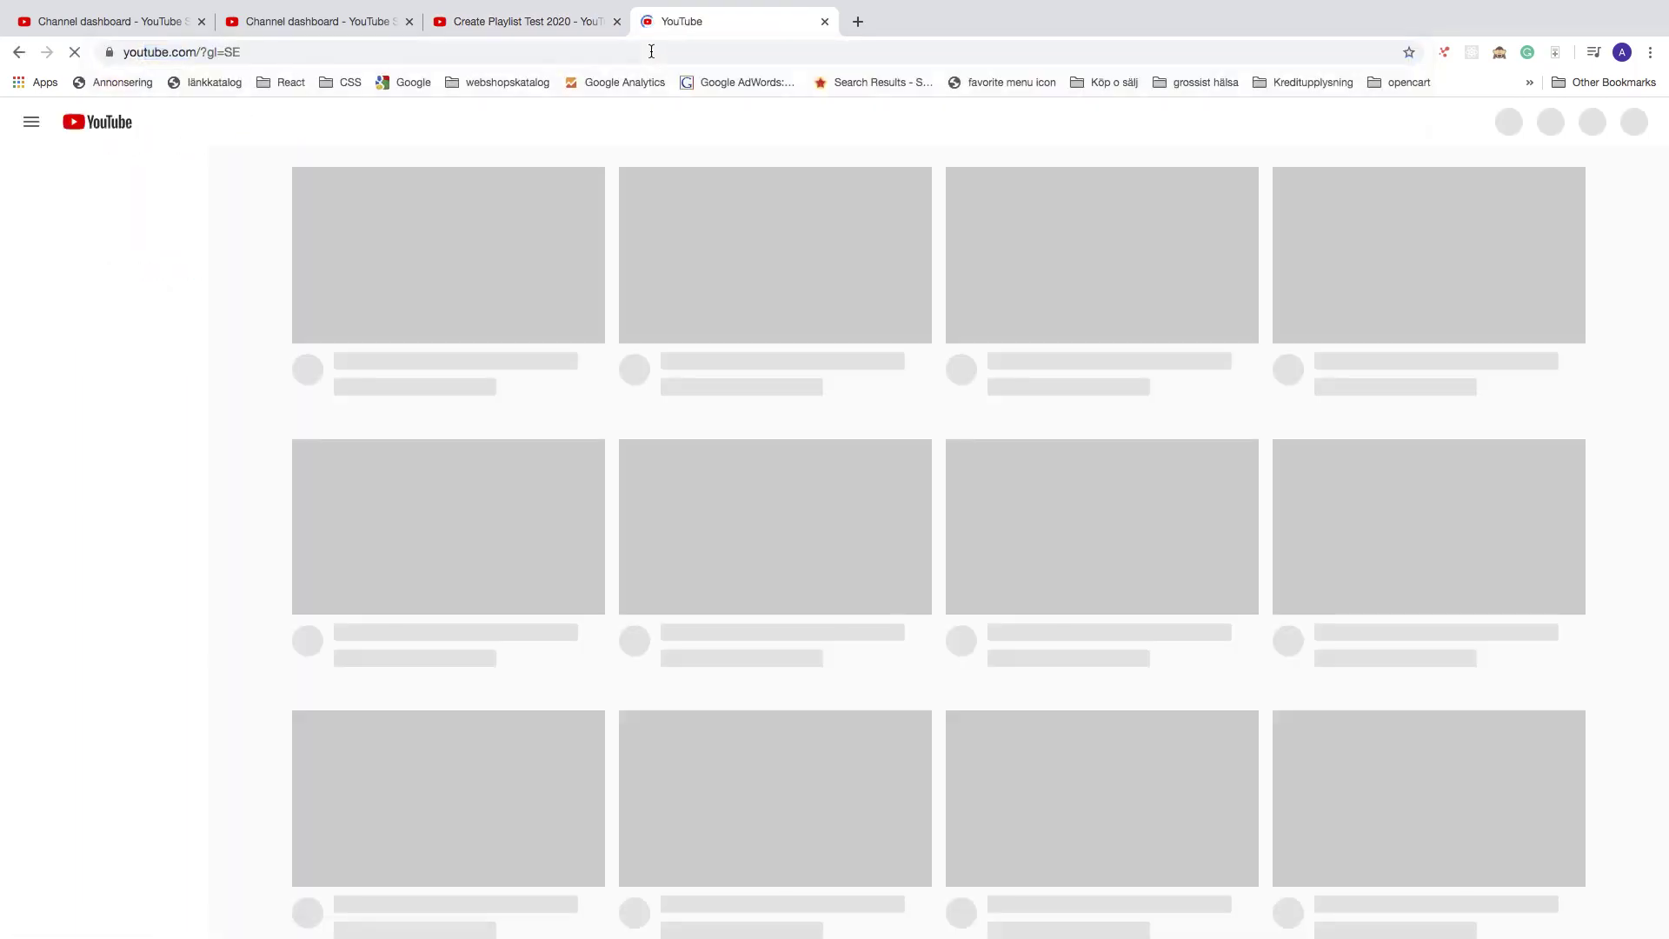
{"action": "left_click", "coordinate": [647, 121]}
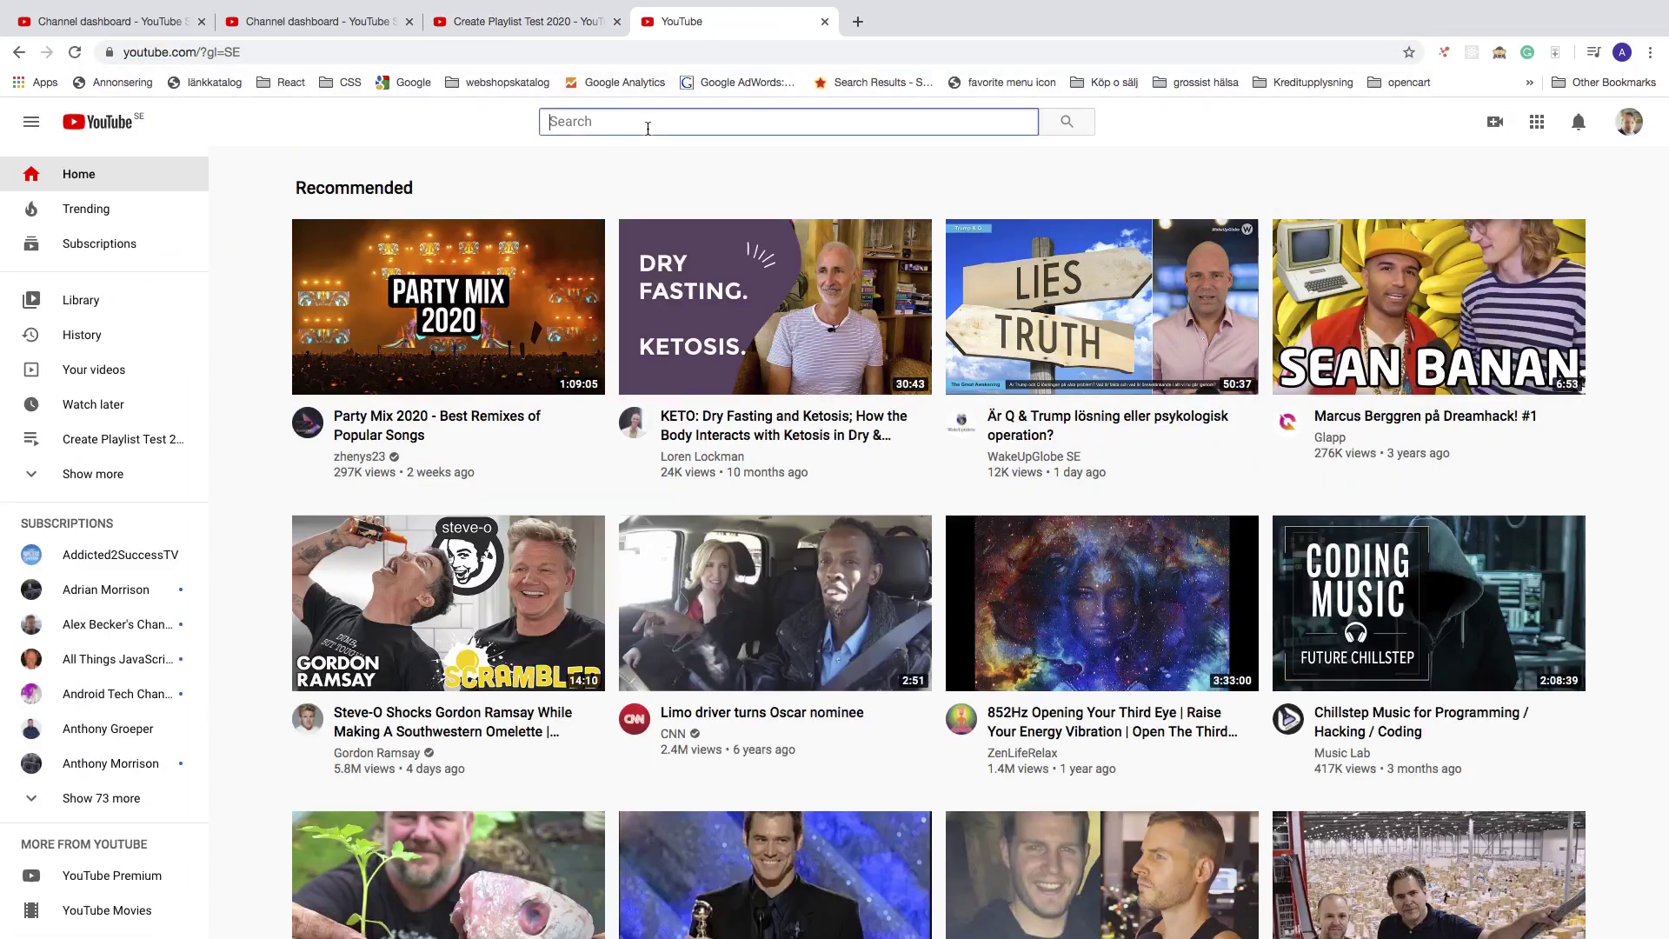
{"action": "type", "text": "Andreas"}
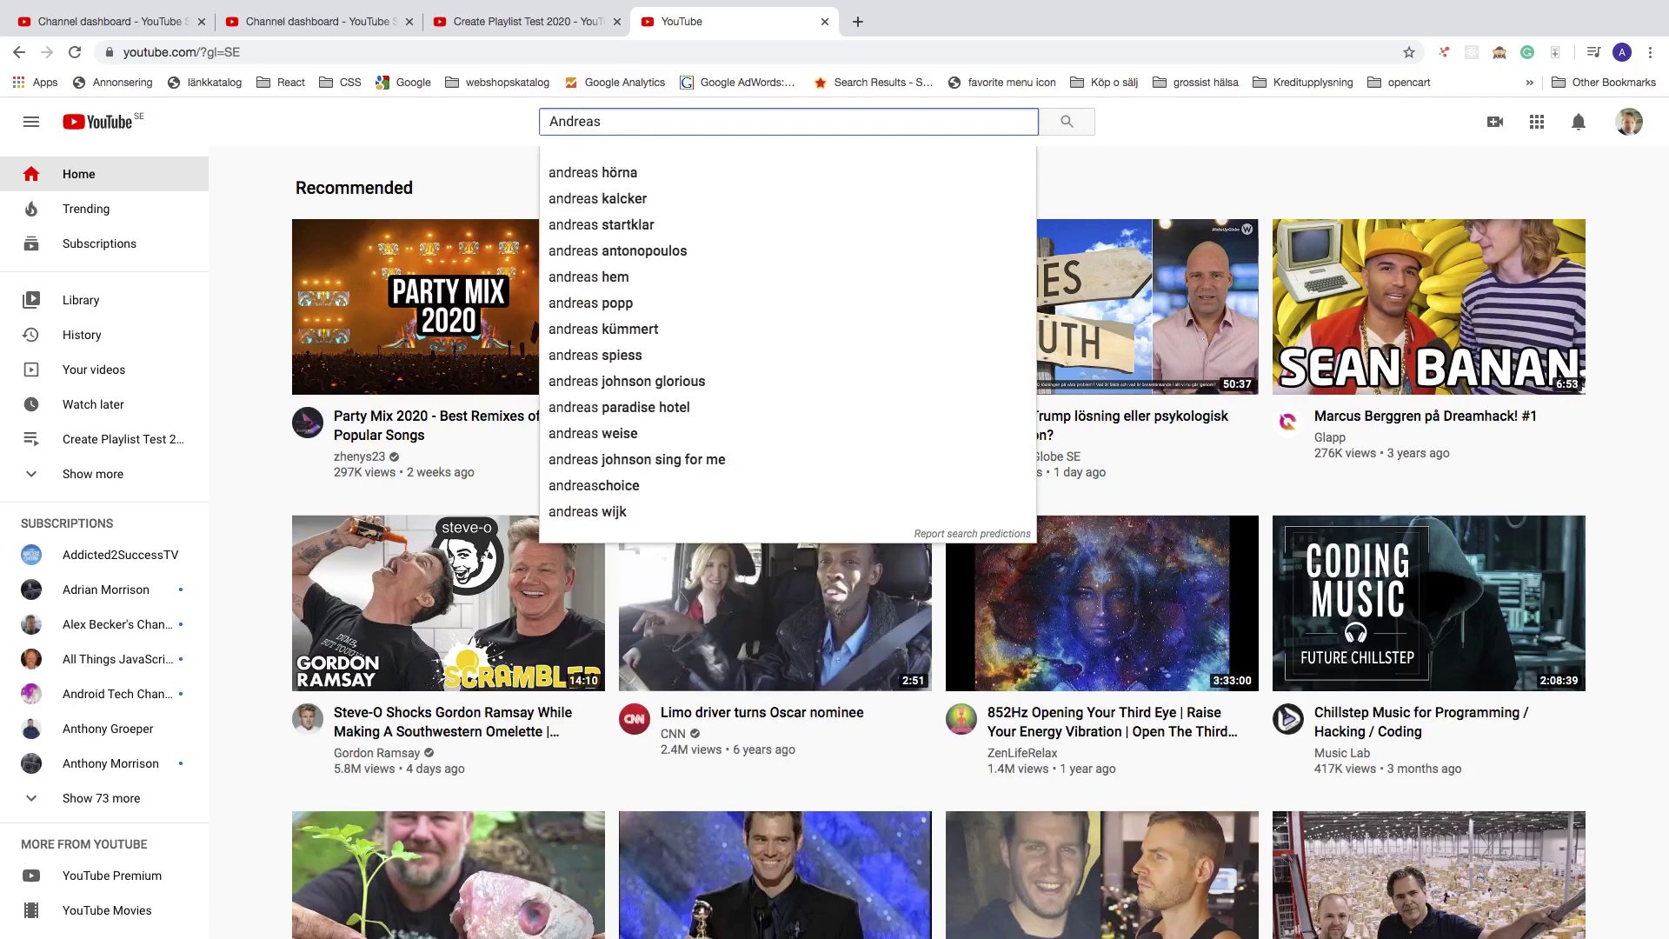
{"action": "type", "text": " waatz"}
{"action": "key", "text": "Return"}
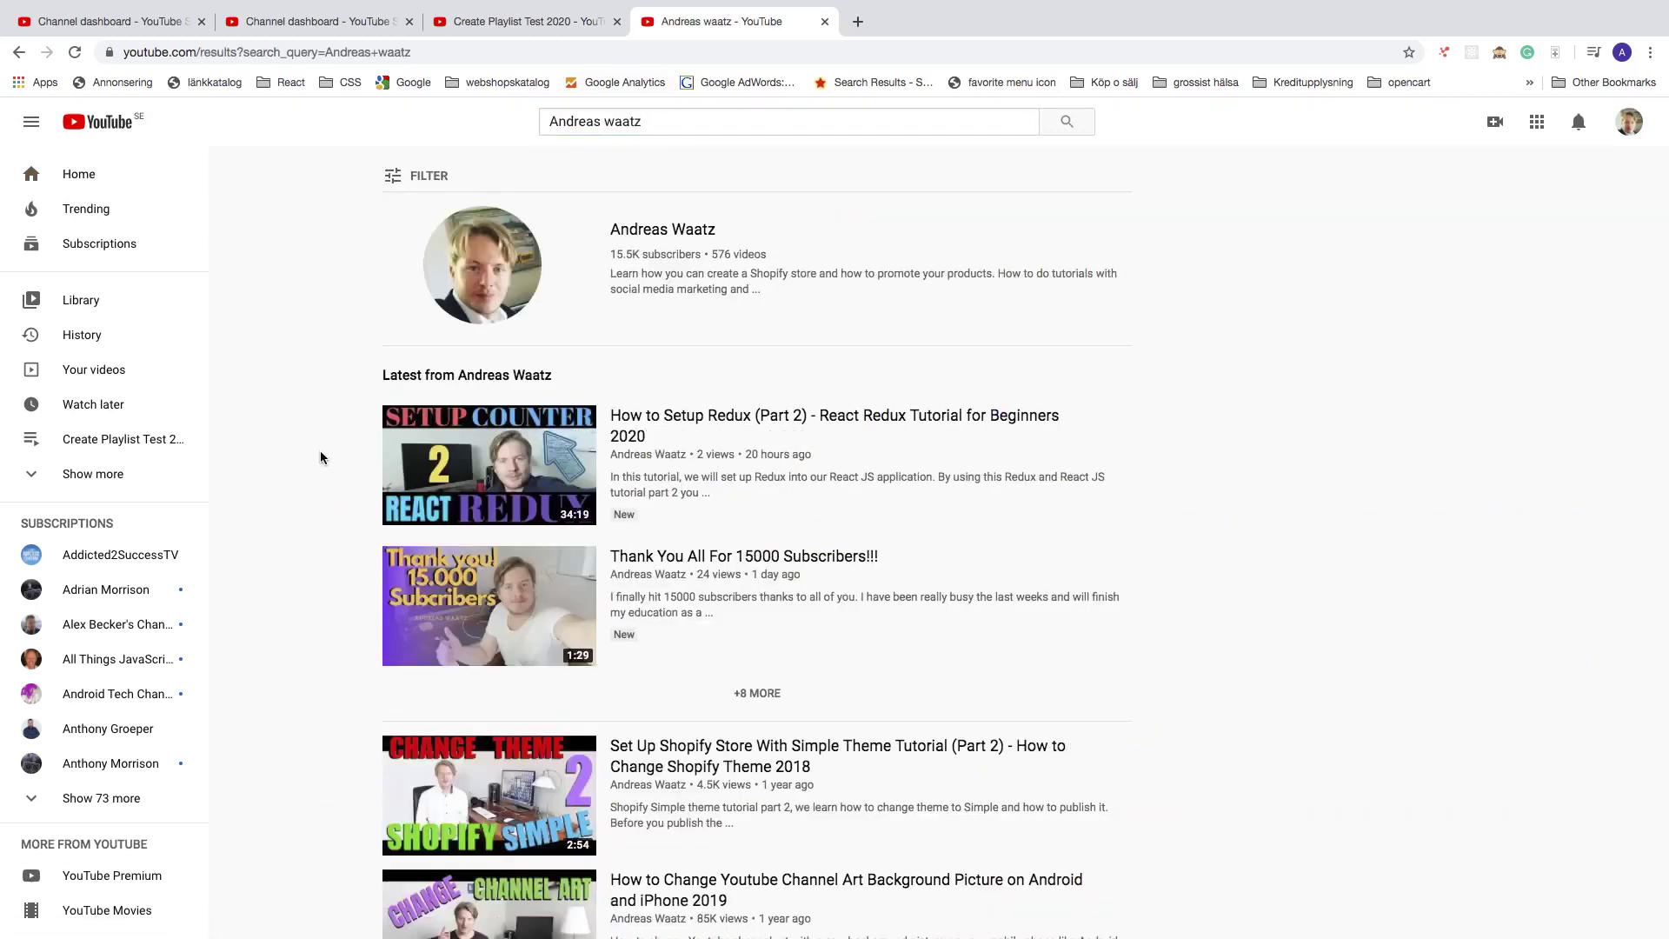
- Open the video "Thank You All For 15000 Subscribers!!!", pause it and copy its URL
{"action": "left_click", "coordinate": [642, 556]}
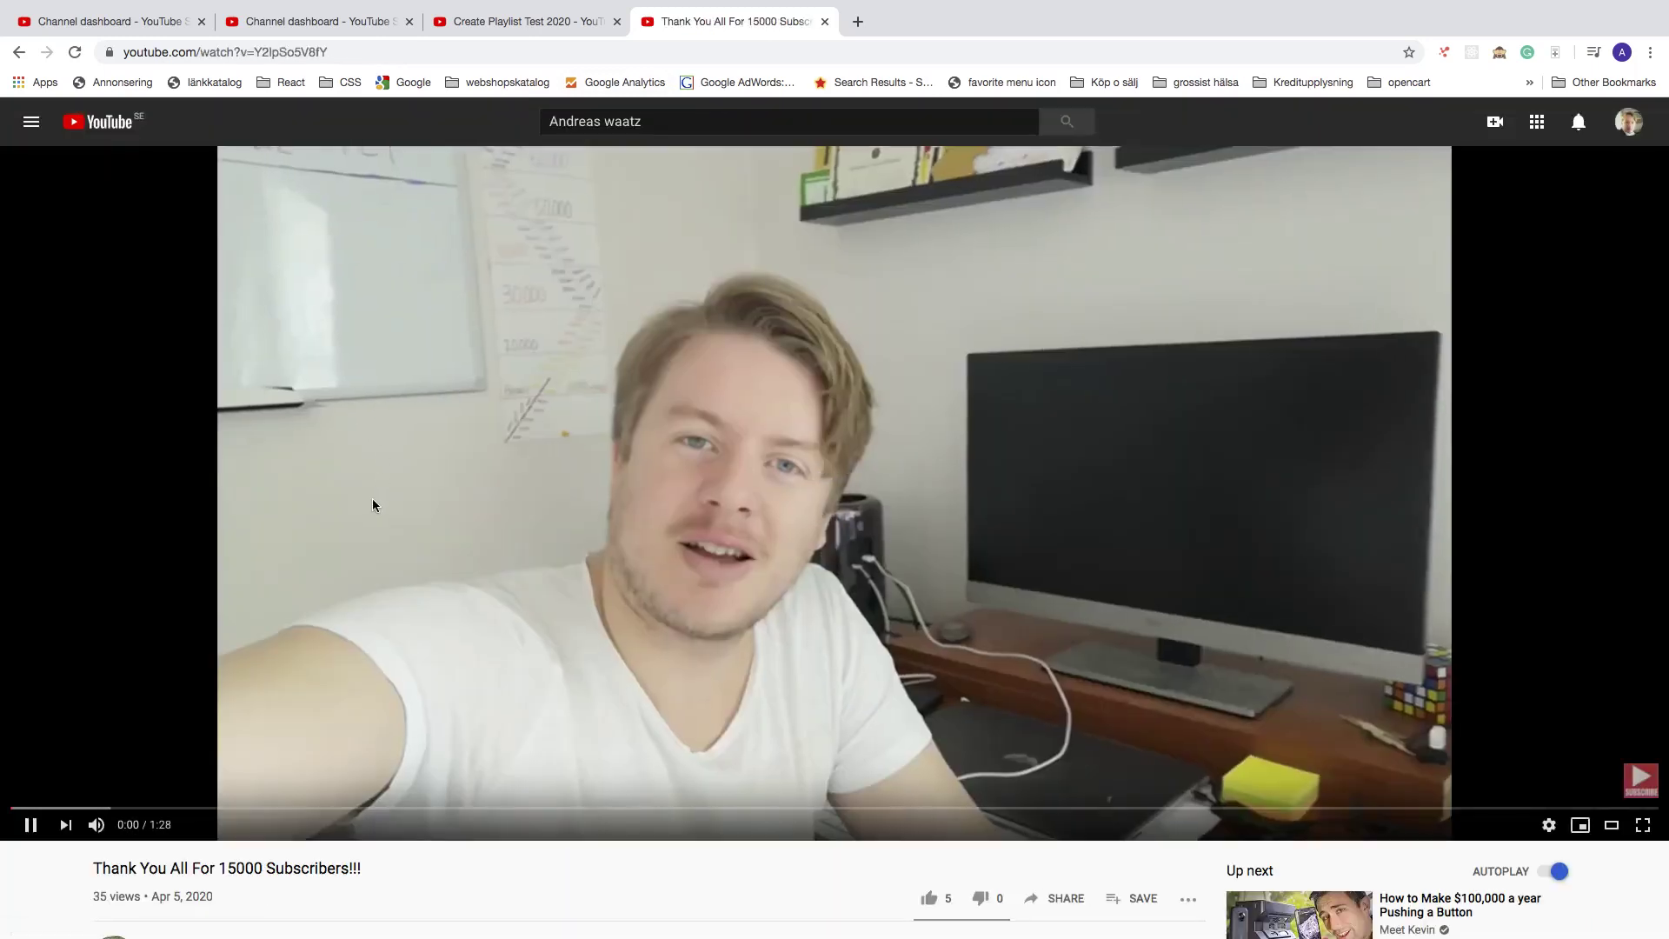
{"action": "left_click", "coordinate": [374, 498]}
{"action": "left_click", "coordinate": [340, 57]}
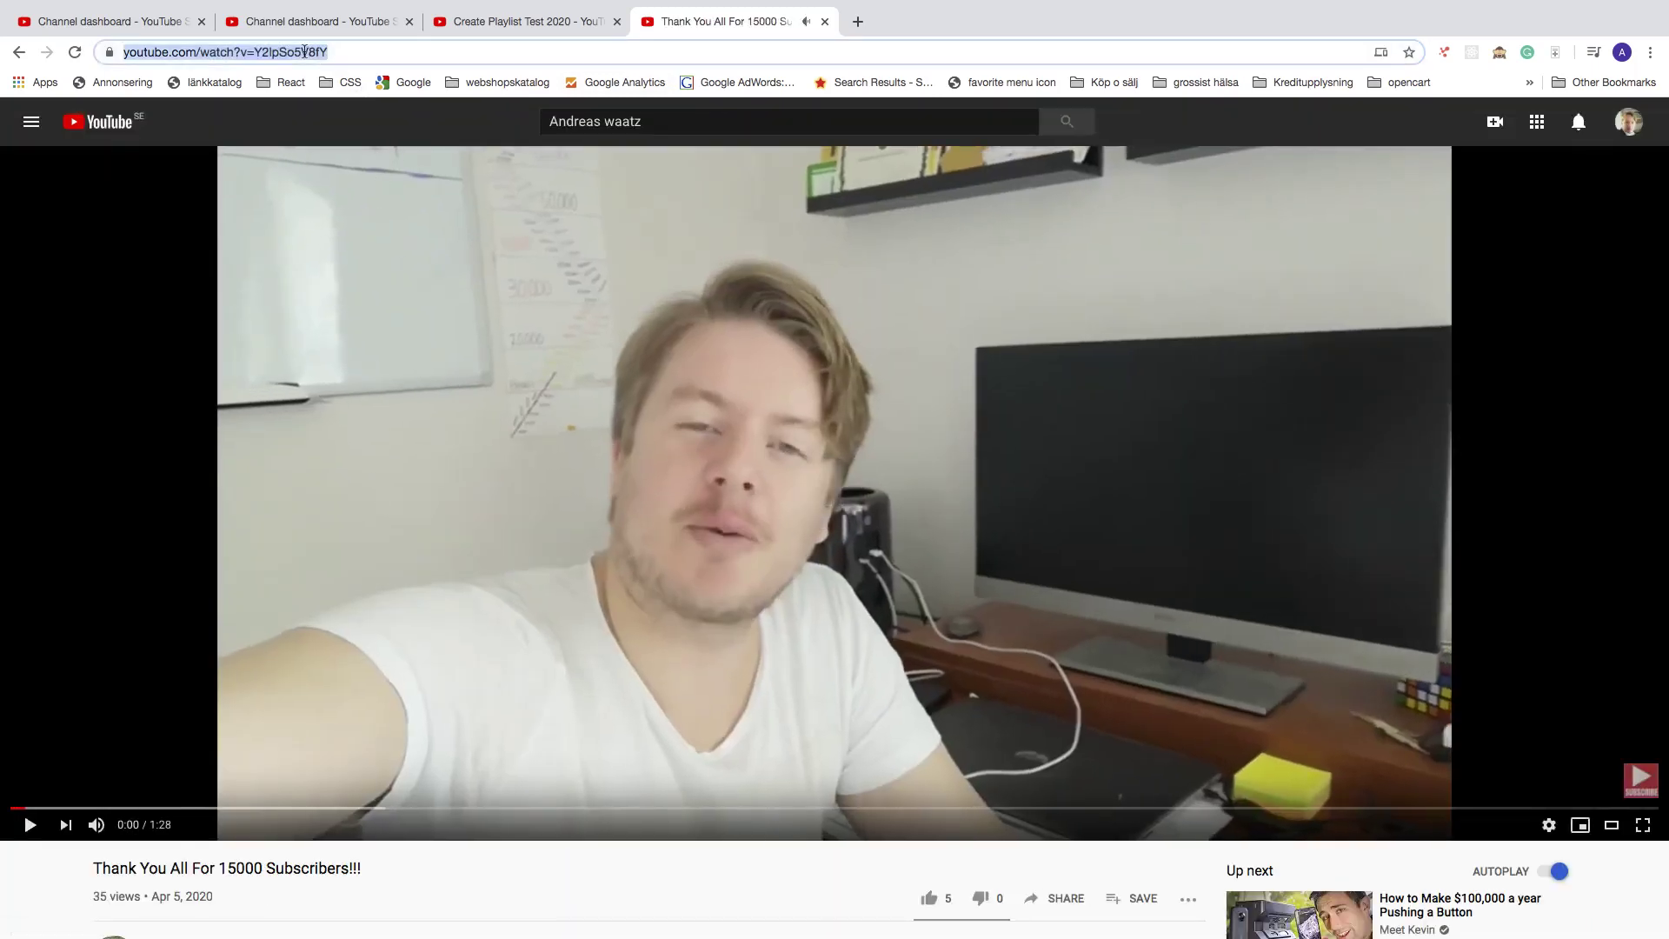
{"action": "right_click", "coordinate": [305, 52]}
{"action": "left_click", "coordinate": [384, 183]}
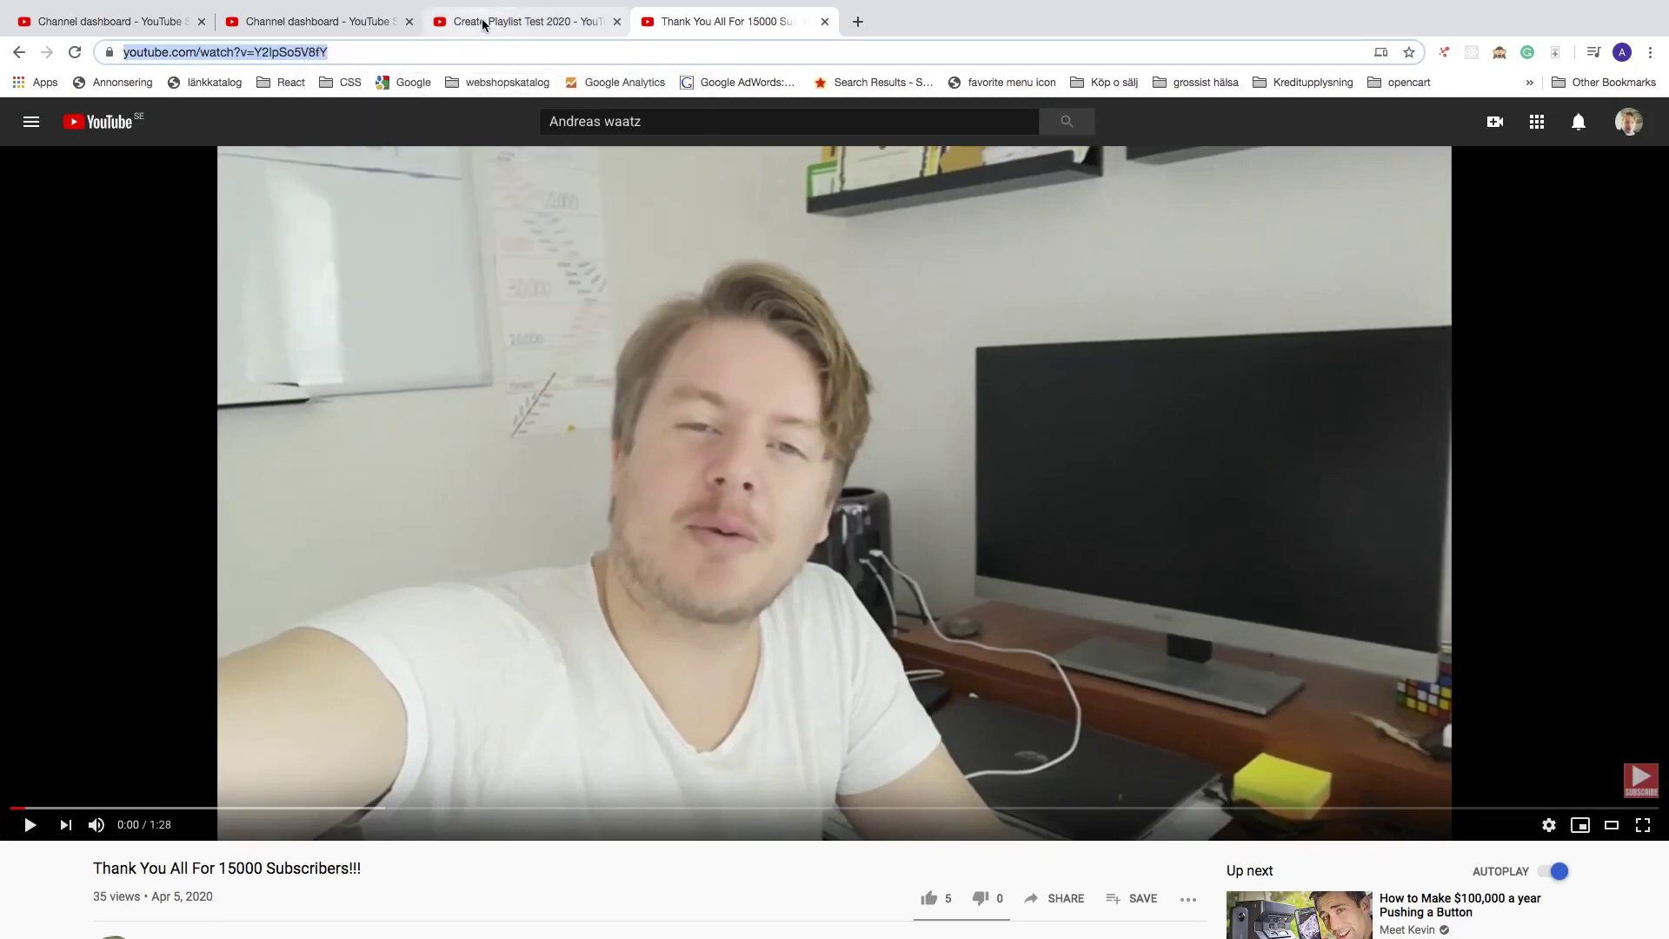
- Paste the copied URL for the playlist, add that video, and check it at the end of the video list
{"action": "left_click", "coordinate": [483, 21]}
{"action": "right_click", "coordinate": [586, 350]}
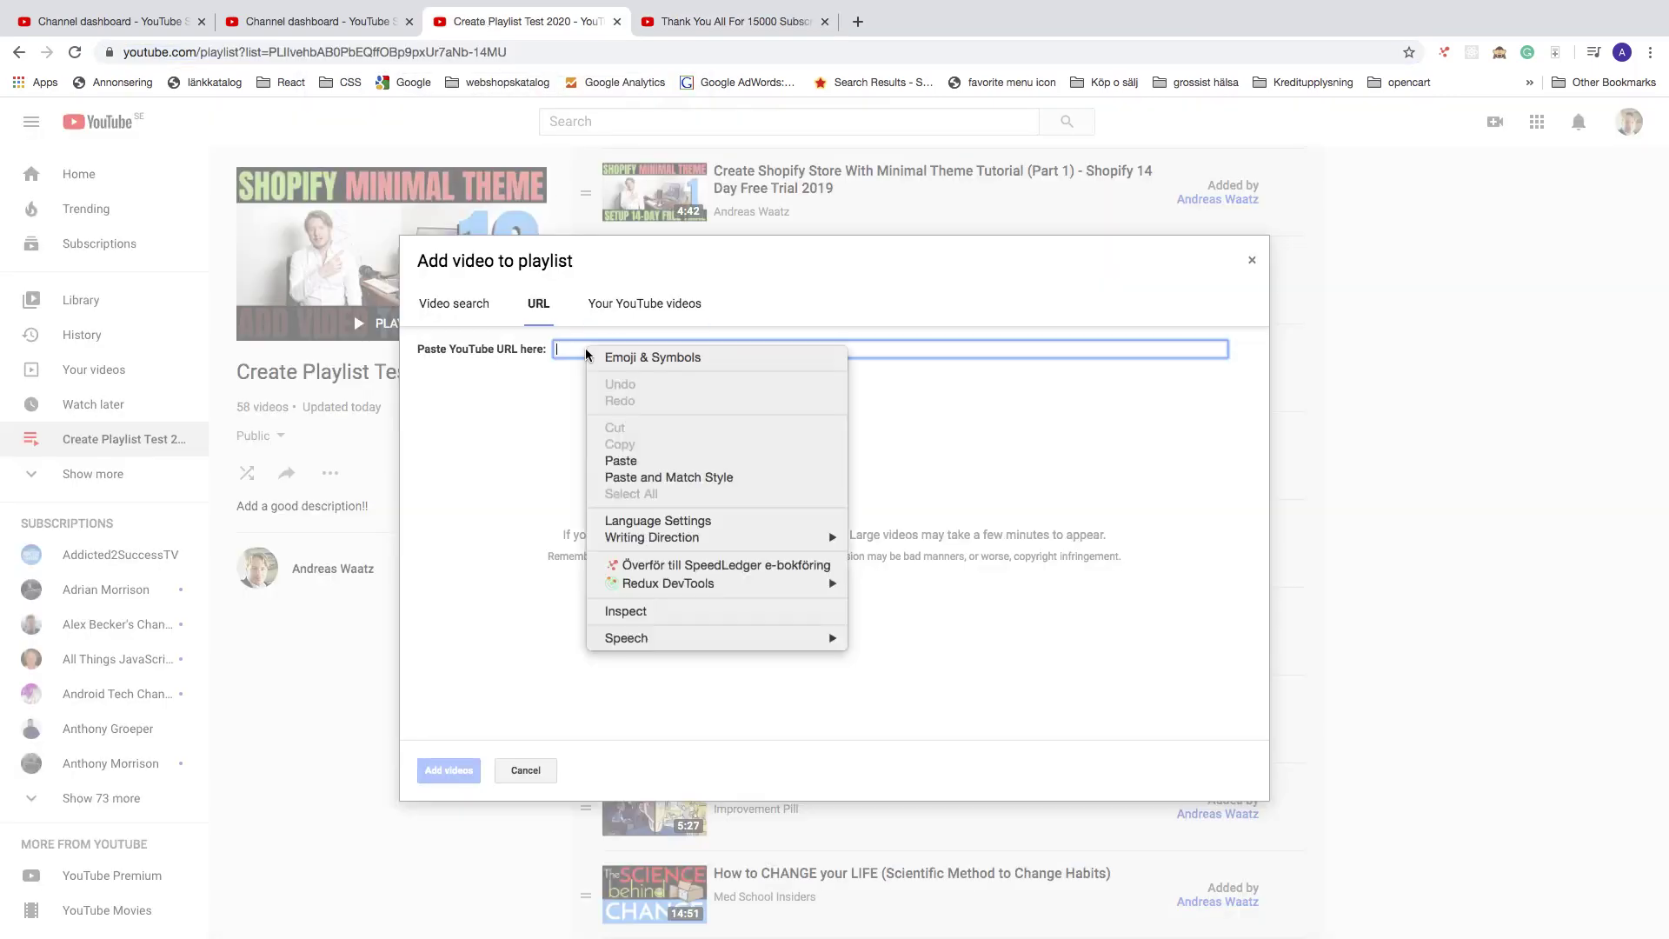
{"action": "left_click", "coordinate": [621, 458]}
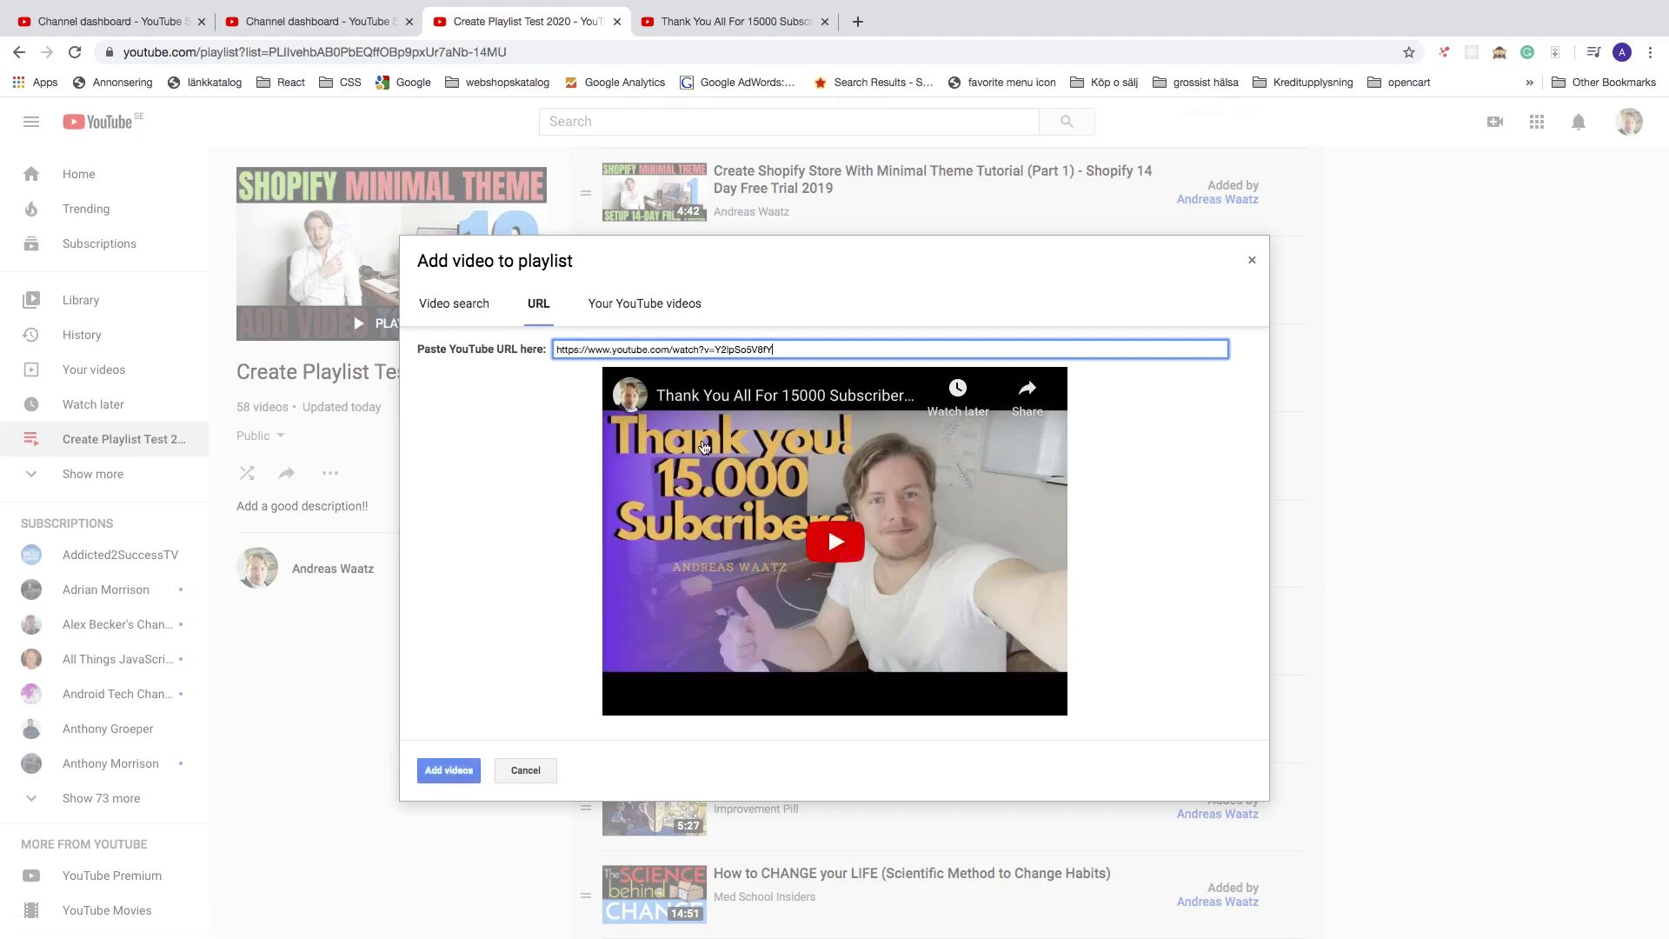
{"action": "left_click", "coordinate": [443, 771]}
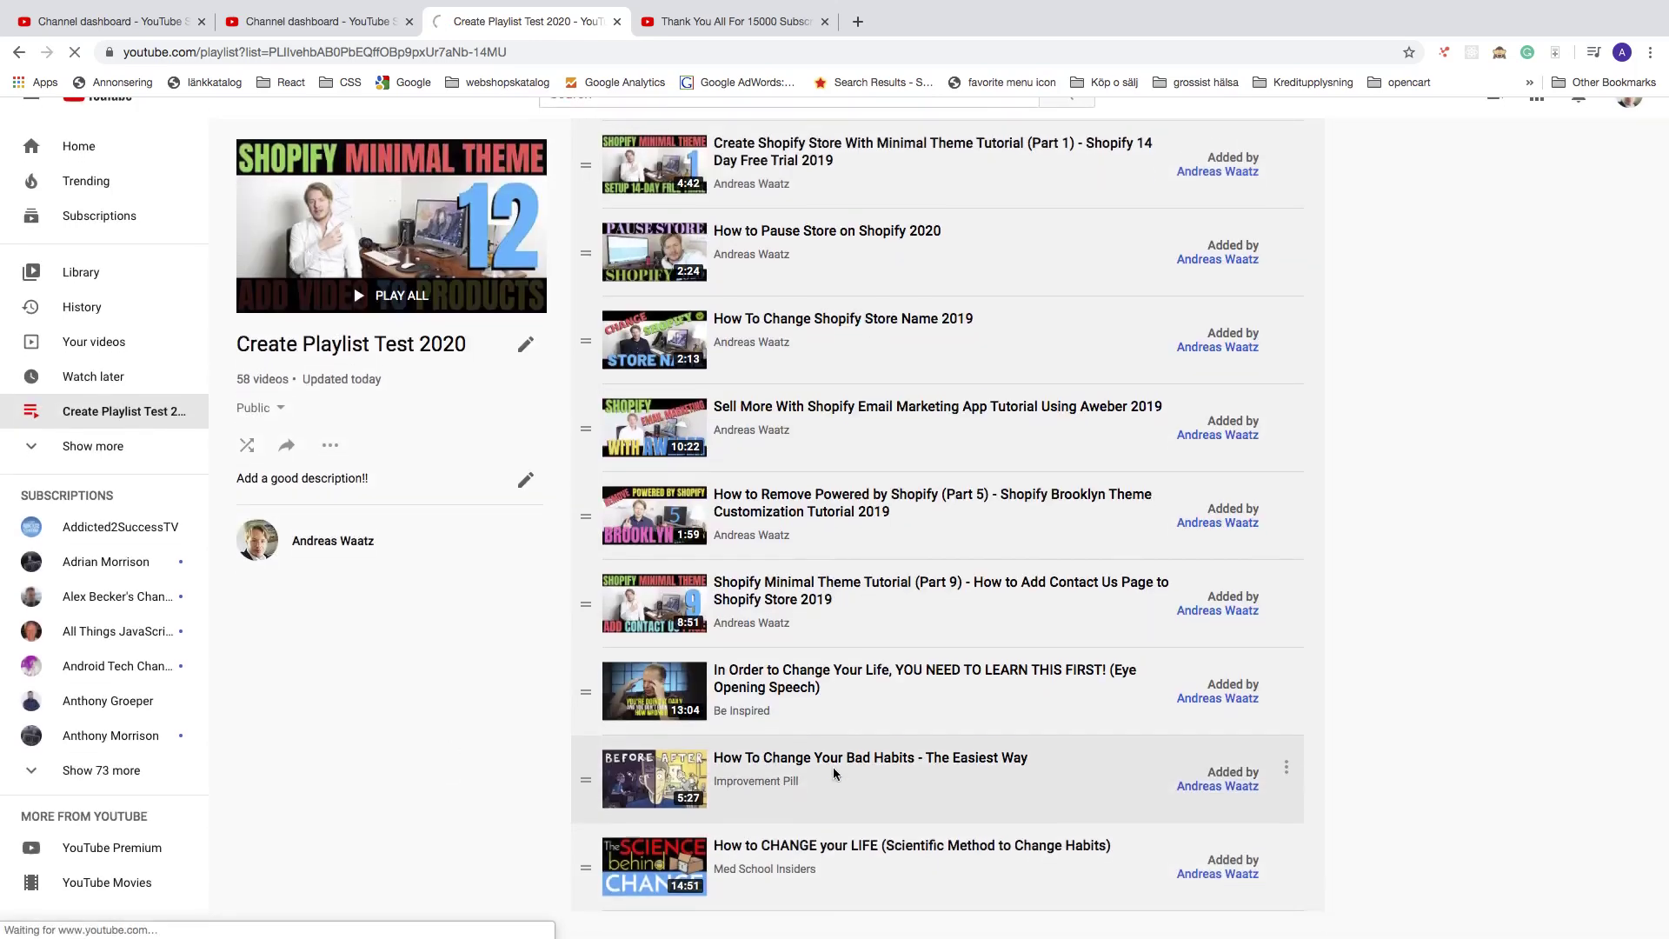
{"action": "scroll", "coordinate": [833, 774], "scroll_direction": "down", "scroll_amount": 15}
{"action": "scroll", "coordinate": [833, 767], "scroll_direction": "down", "scroll_amount": 15}
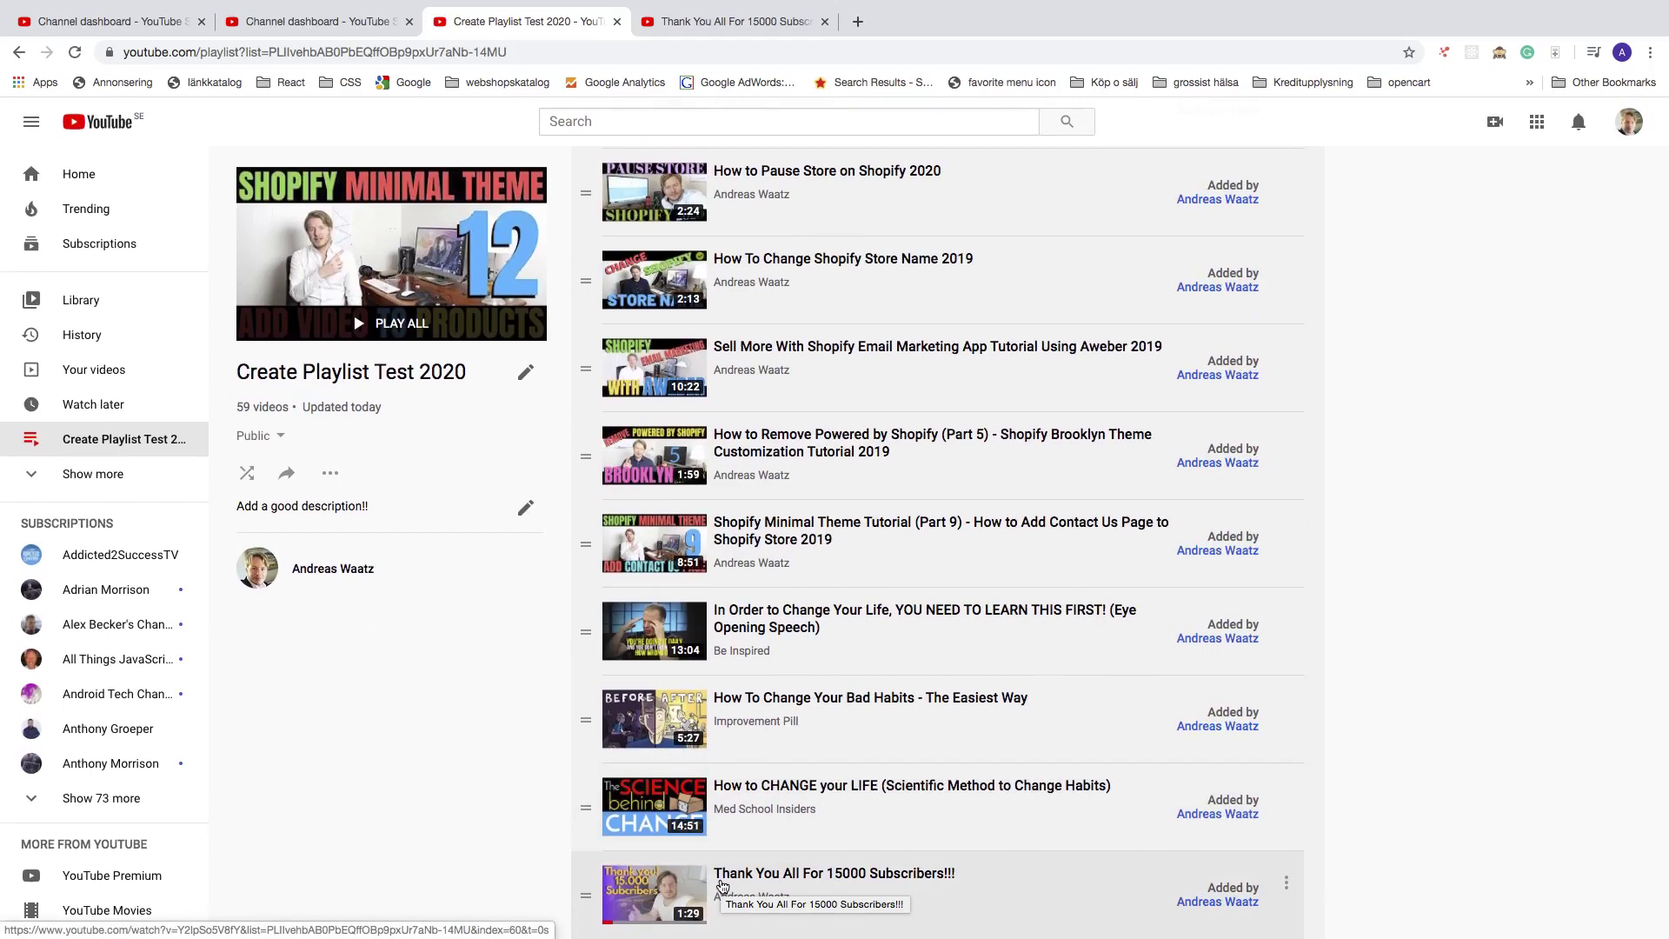
- Start adding the channel's own videos and select the Redux Part 1, Shopify slideshow Part 4 and Income School Project 24 Review videos
{"action": "left_click", "coordinate": [332, 474]}
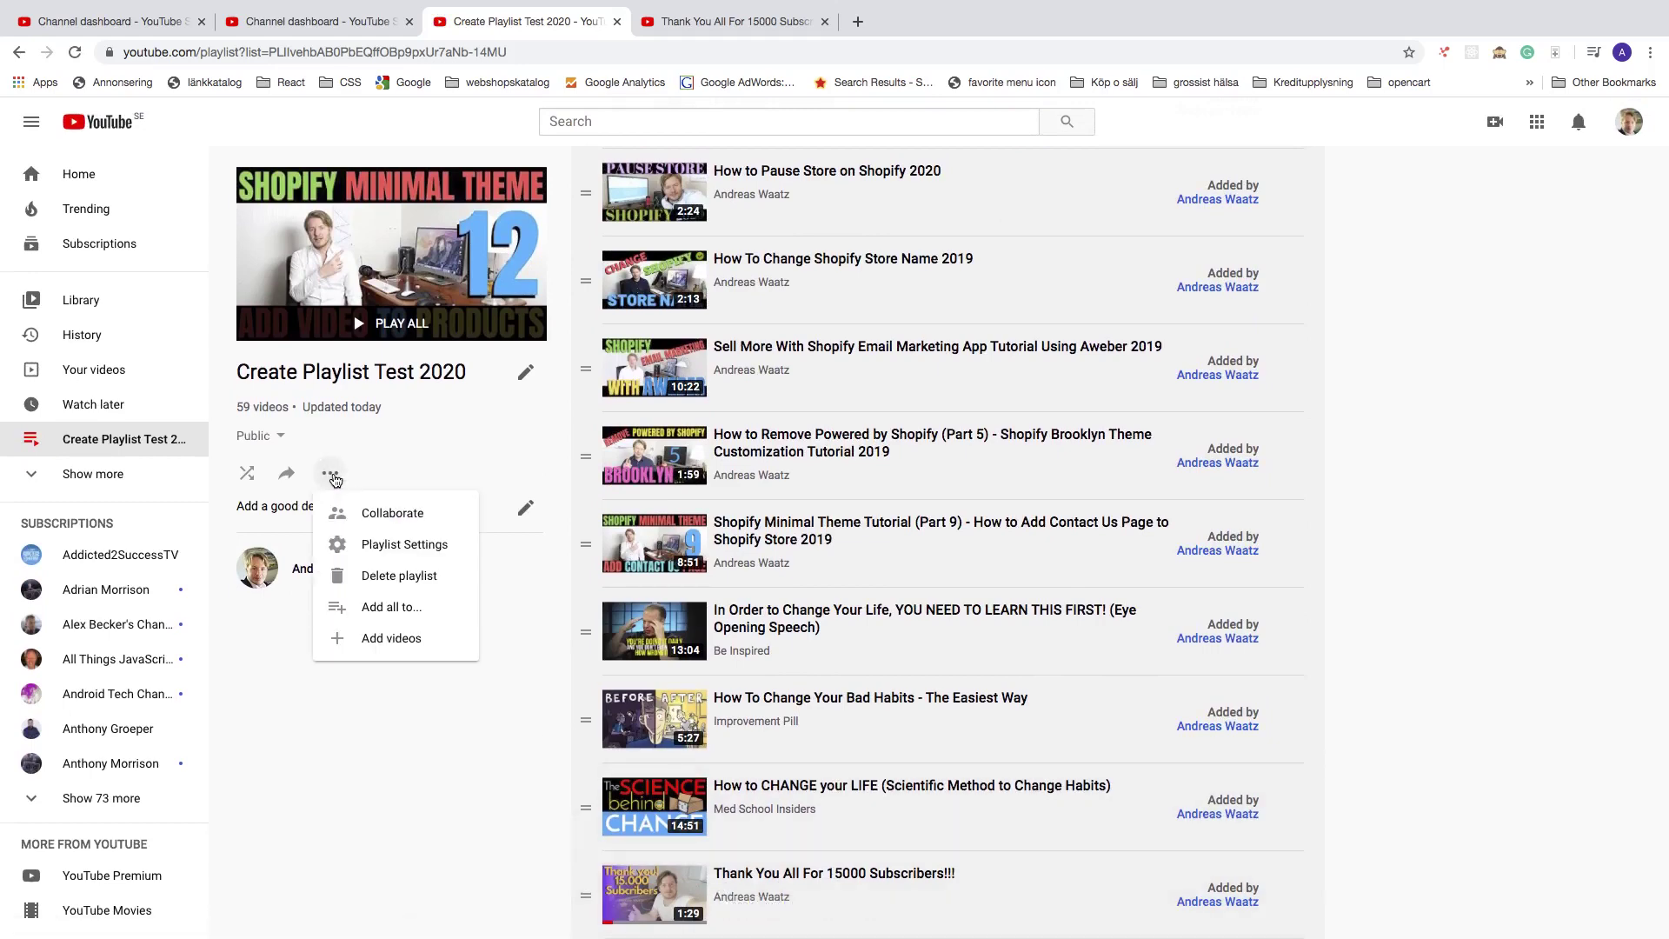
{"action": "left_click", "coordinate": [386, 631]}
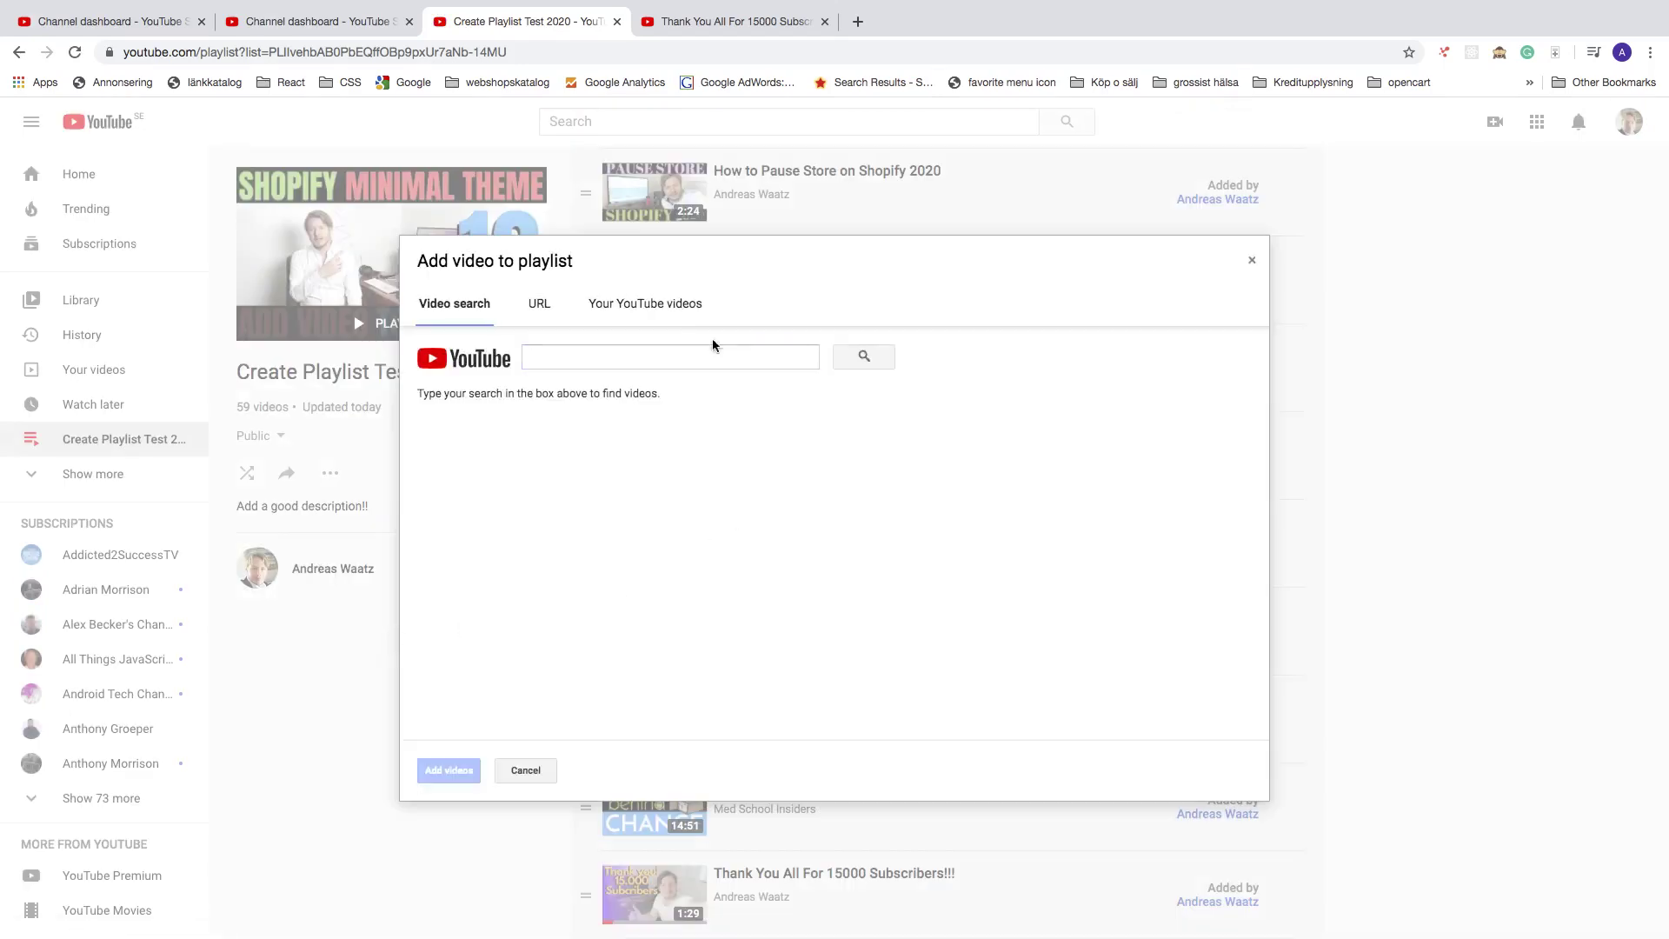
{"action": "left_click", "coordinate": [624, 311]}
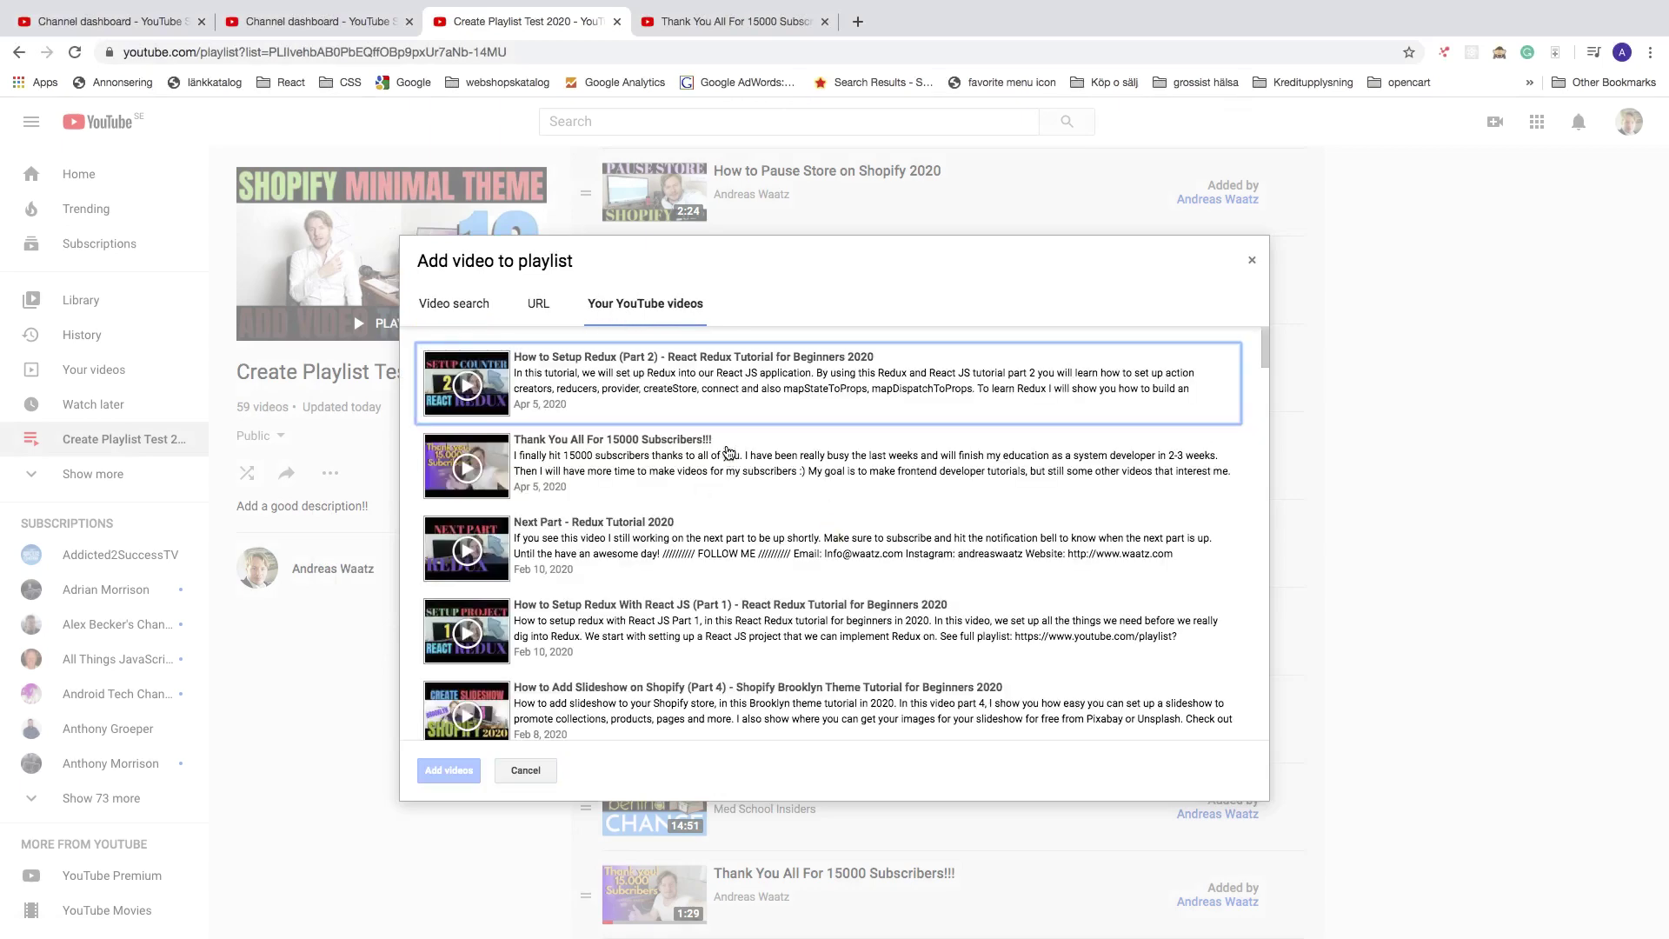
{"action": "scroll", "coordinate": [624, 536], "scroll_direction": "down", "scroll_amount": 3}
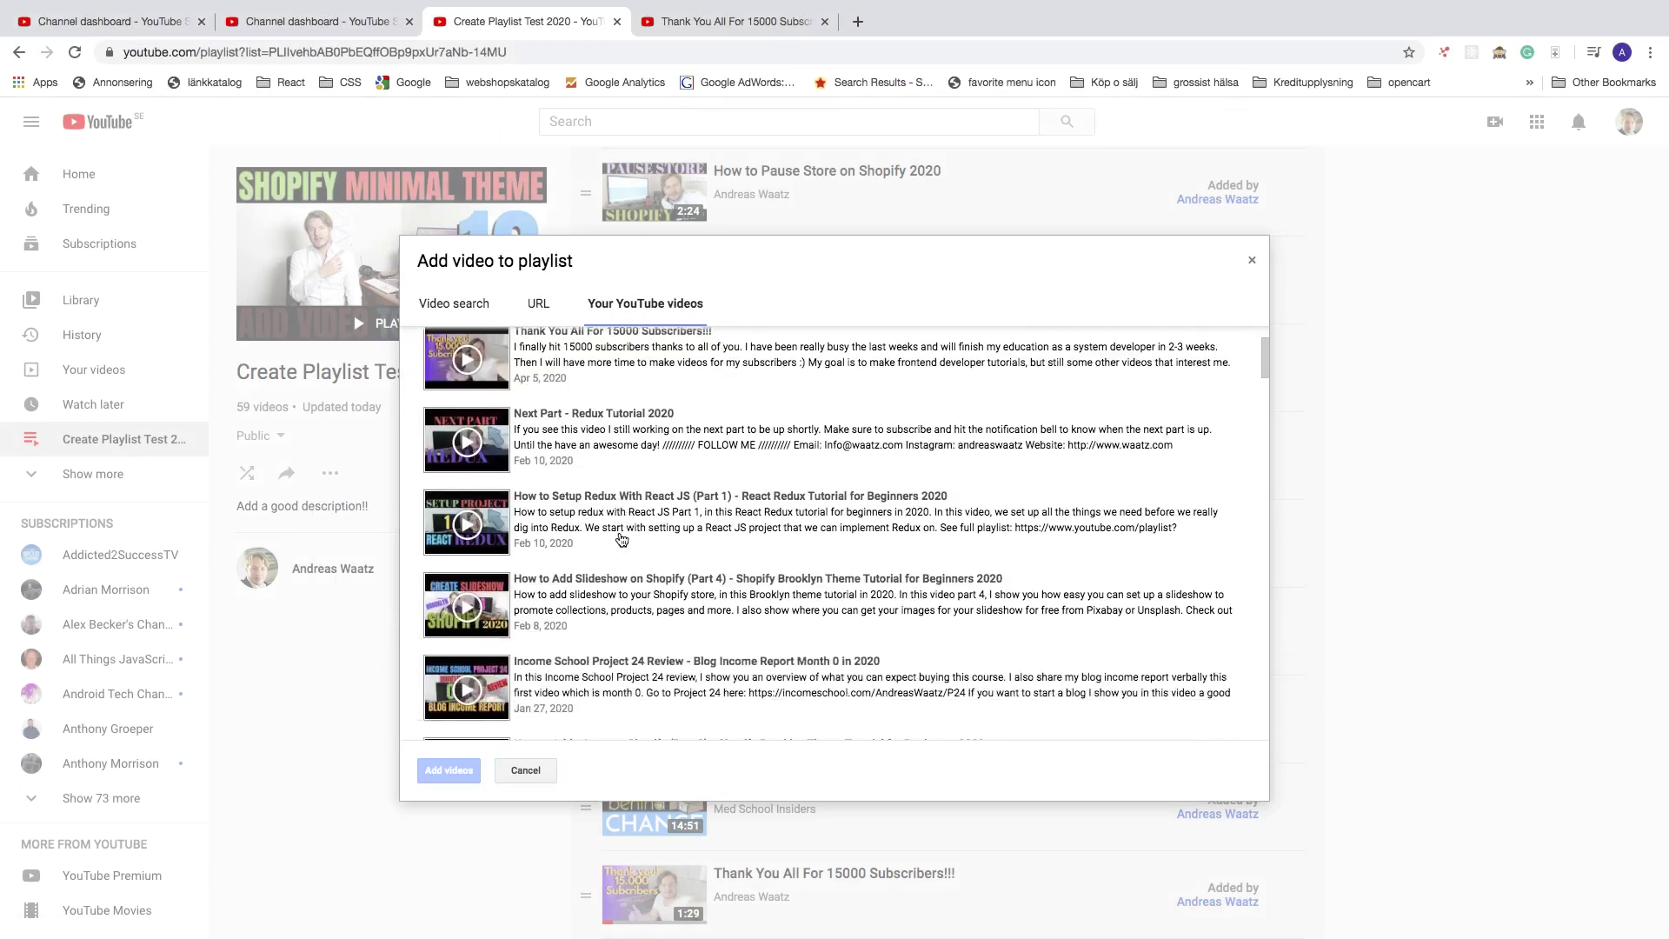
{"action": "left_click", "coordinate": [609, 503]}
{"action": "left_click", "coordinate": [598, 608]}
{"action": "left_click", "coordinate": [597, 643]}
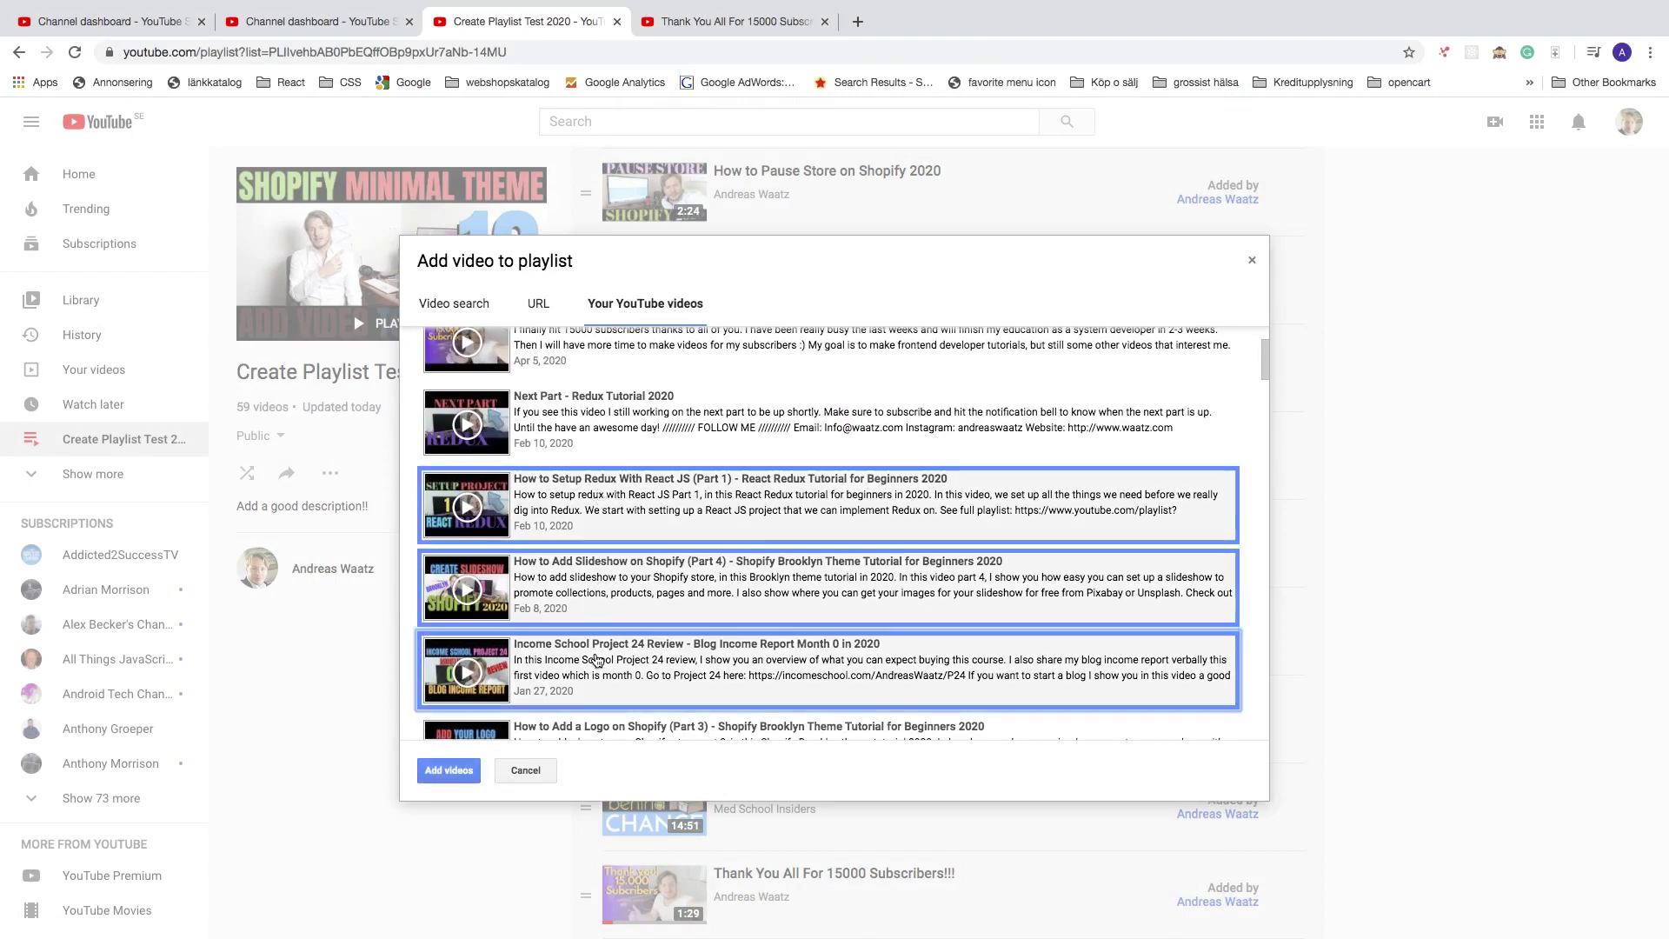
- Select the Shopify logo Part 3, theme Part 2 and "Next Part Information" videos too, add the whole selection, and check the end of the playlist
{"action": "scroll", "coordinate": [597, 609], "scroll_direction": "down", "scroll_amount": 3}
{"action": "left_click", "coordinate": [596, 530]}
{"action": "left_click", "coordinate": [598, 619]}
{"action": "scroll", "coordinate": [598, 621], "scroll_direction": "down", "scroll_amount": 1}
{"action": "left_click", "coordinate": [599, 626]}
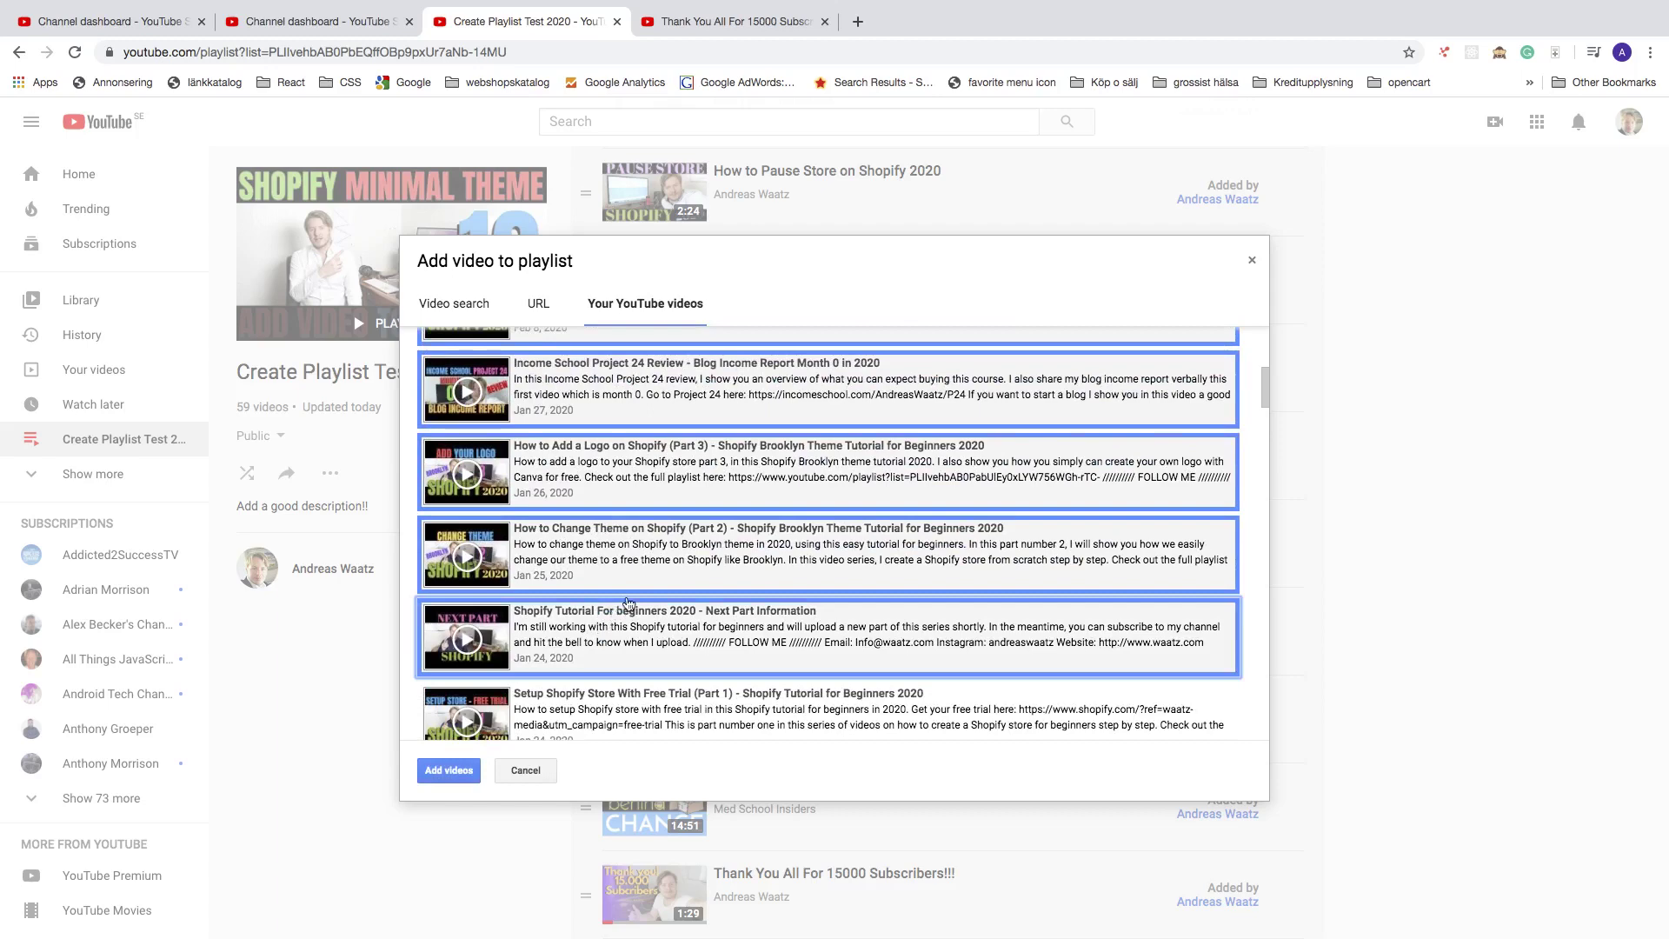
{"action": "left_click", "coordinate": [444, 770]}
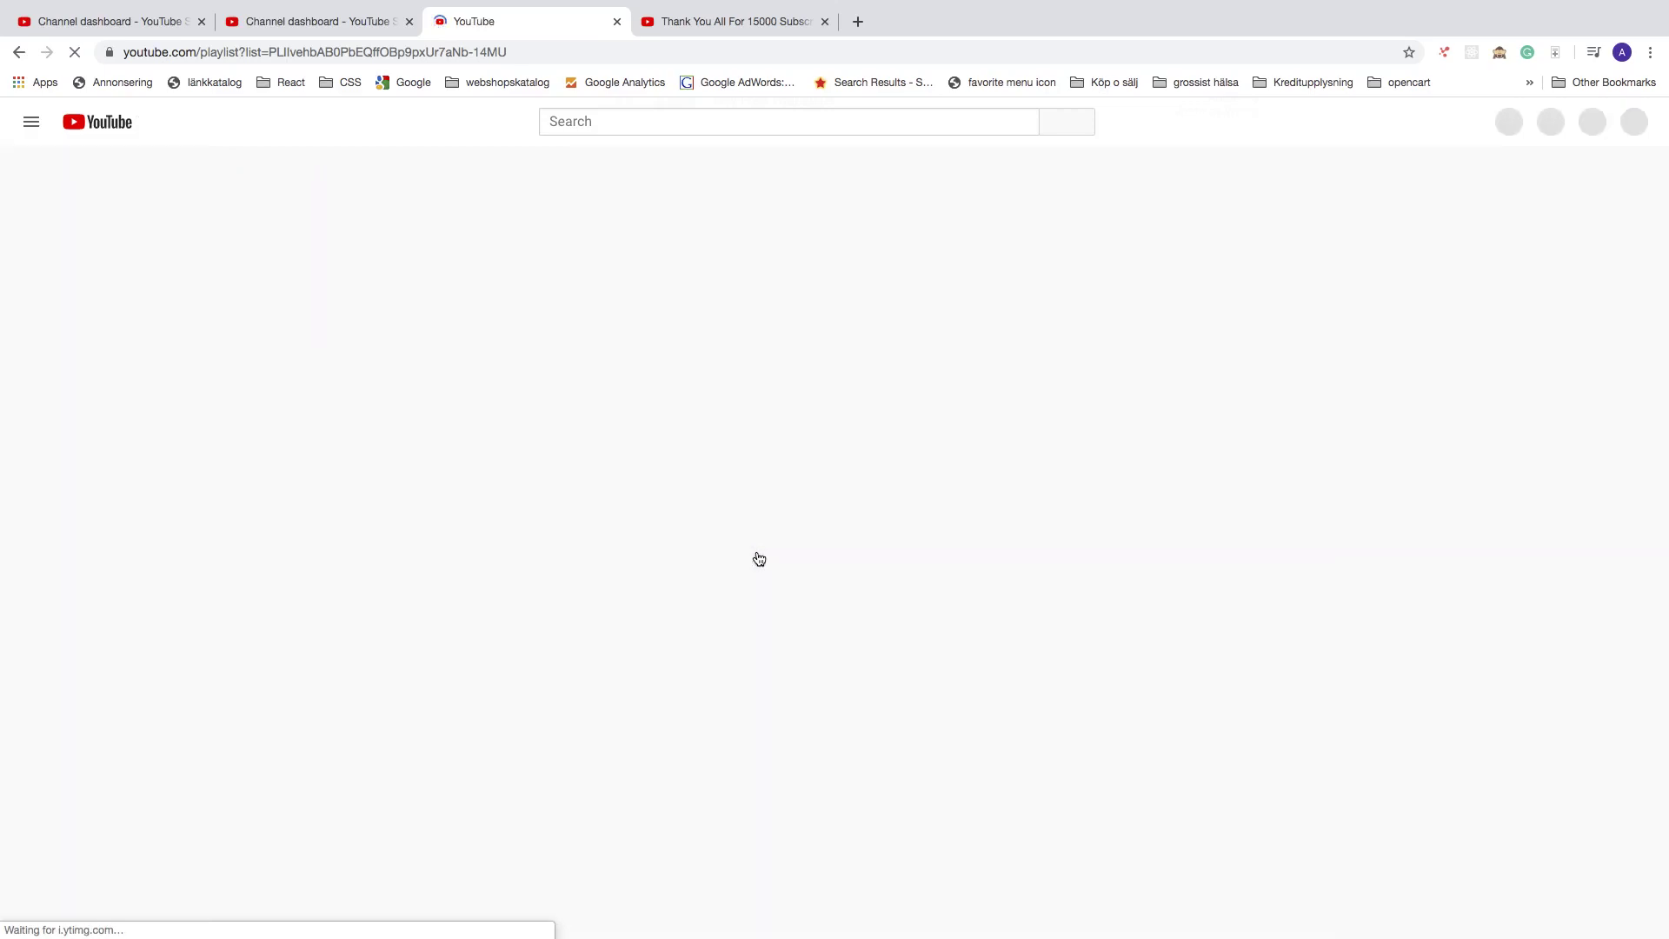
{"action": "scroll", "coordinate": [788, 662], "scroll_direction": "down", "scroll_amount": 7}
{"action": "scroll", "coordinate": [787, 663], "scroll_direction": "down", "scroll_amount": 20}
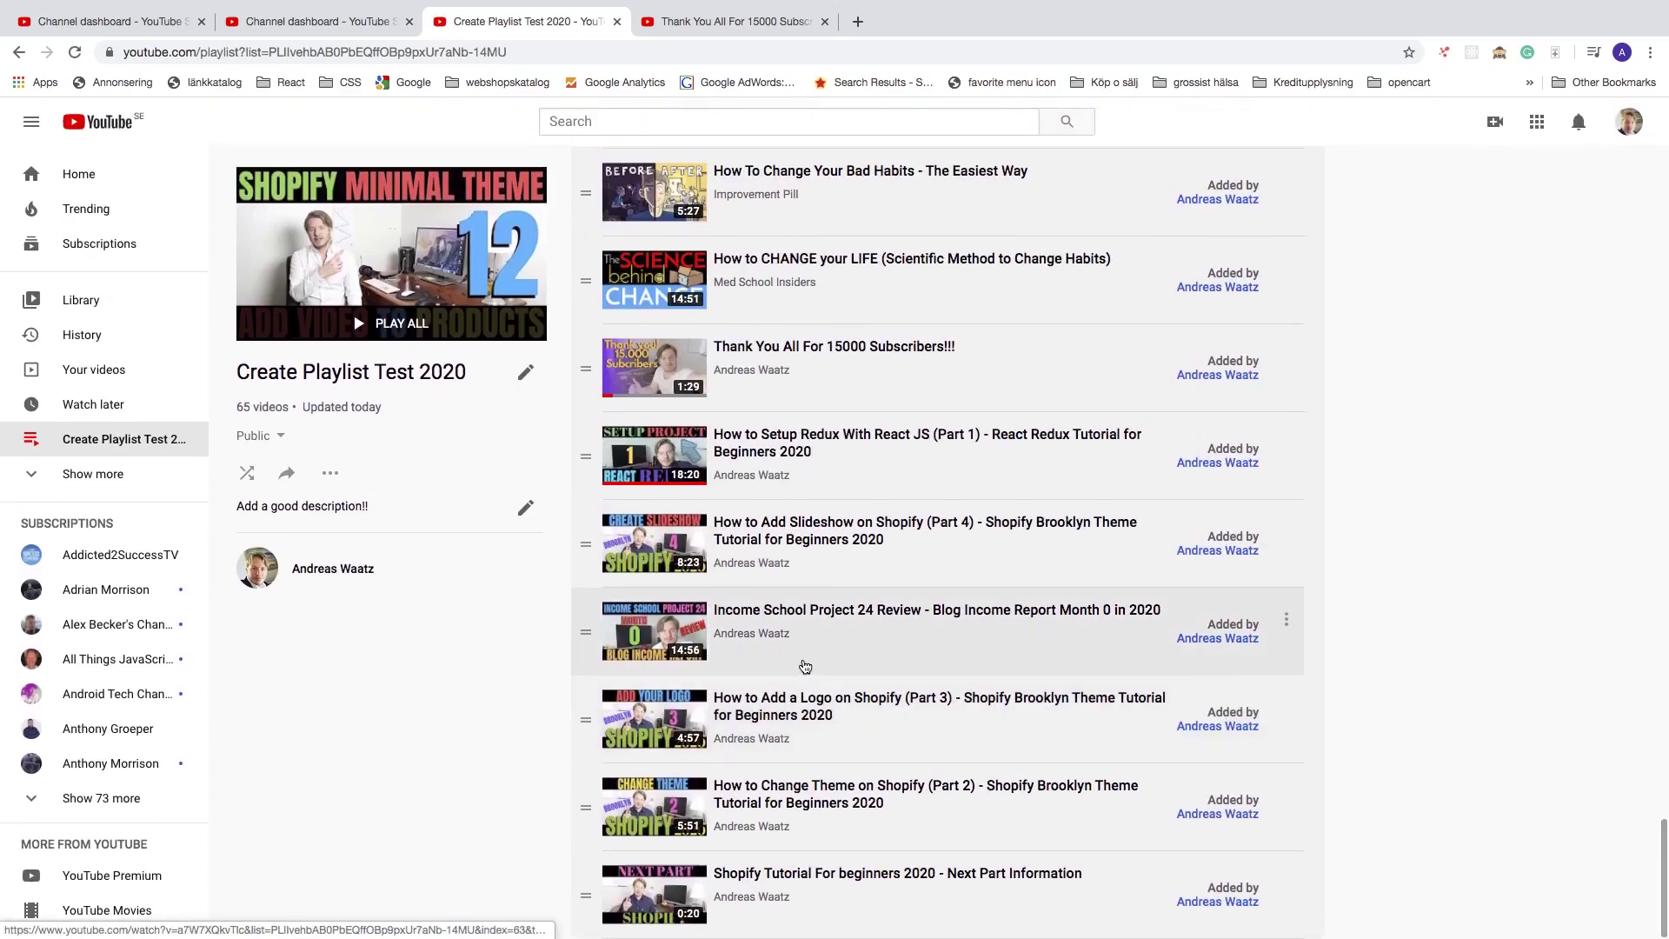
{"action": "scroll", "coordinate": [801, 666], "scroll_direction": "down", "scroll_amount": 5}
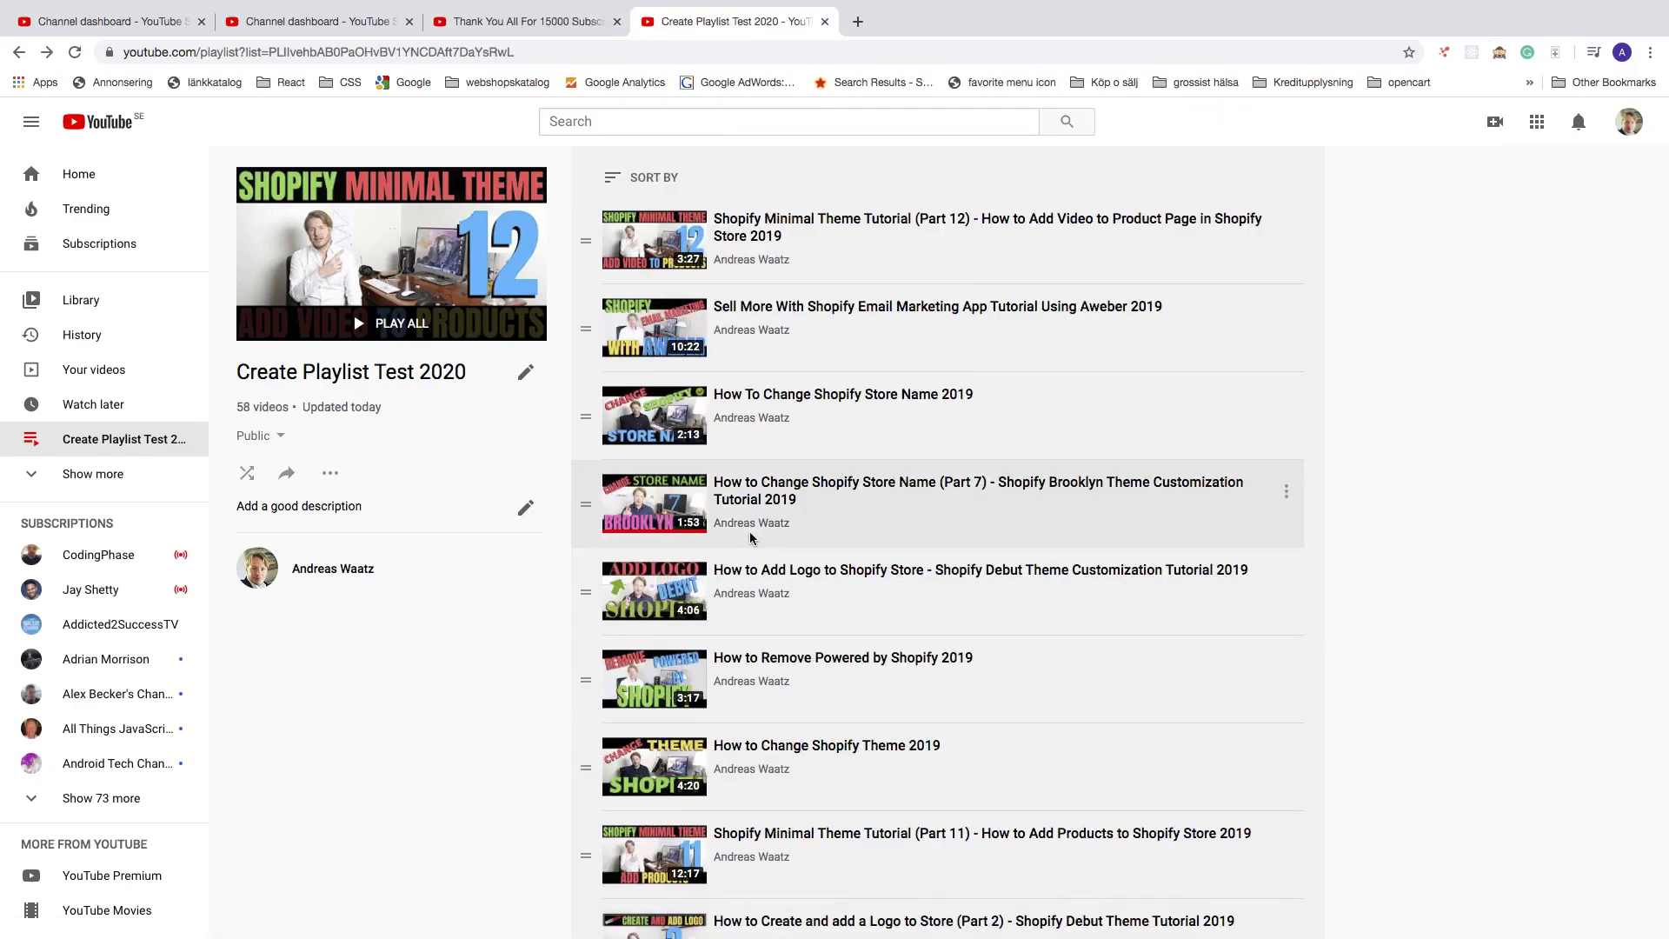
- Reorder the playlist: email marketing video to fifth place, "How To Change Shopify Store Name 2019" to first, and the email marketing video back up to first
{"action": "left_click_drag", "start_coordinate": [586, 348], "coordinate": [585, 585]}
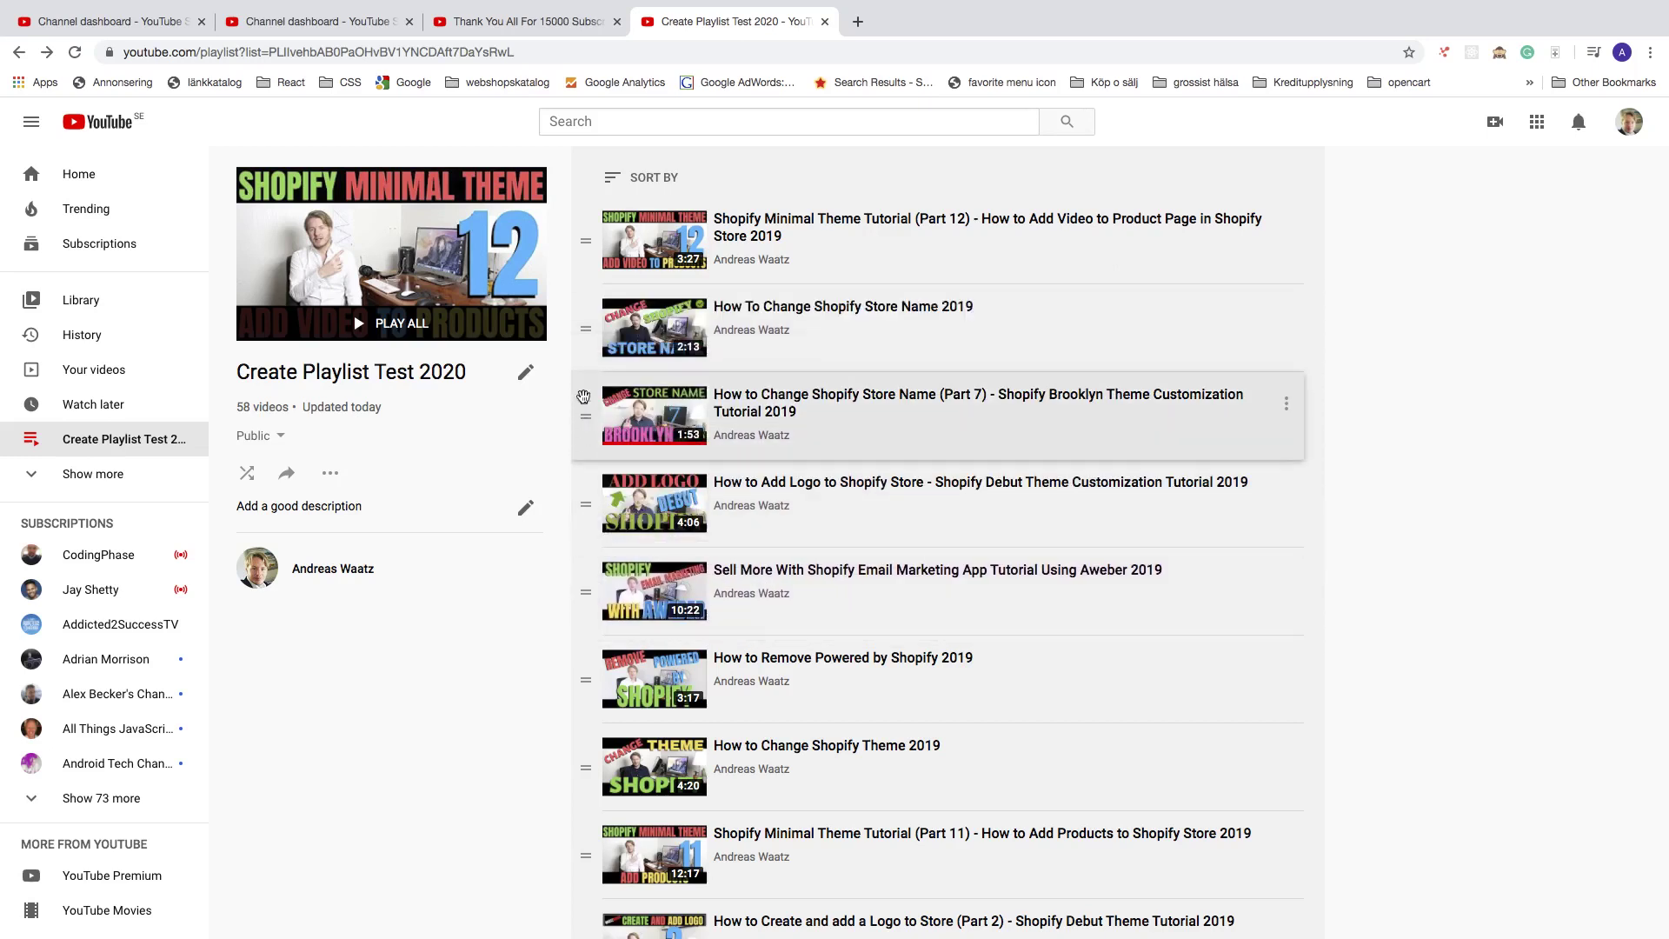
{"action": "left_click_drag", "start_coordinate": [585, 329], "coordinate": [584, 242]}
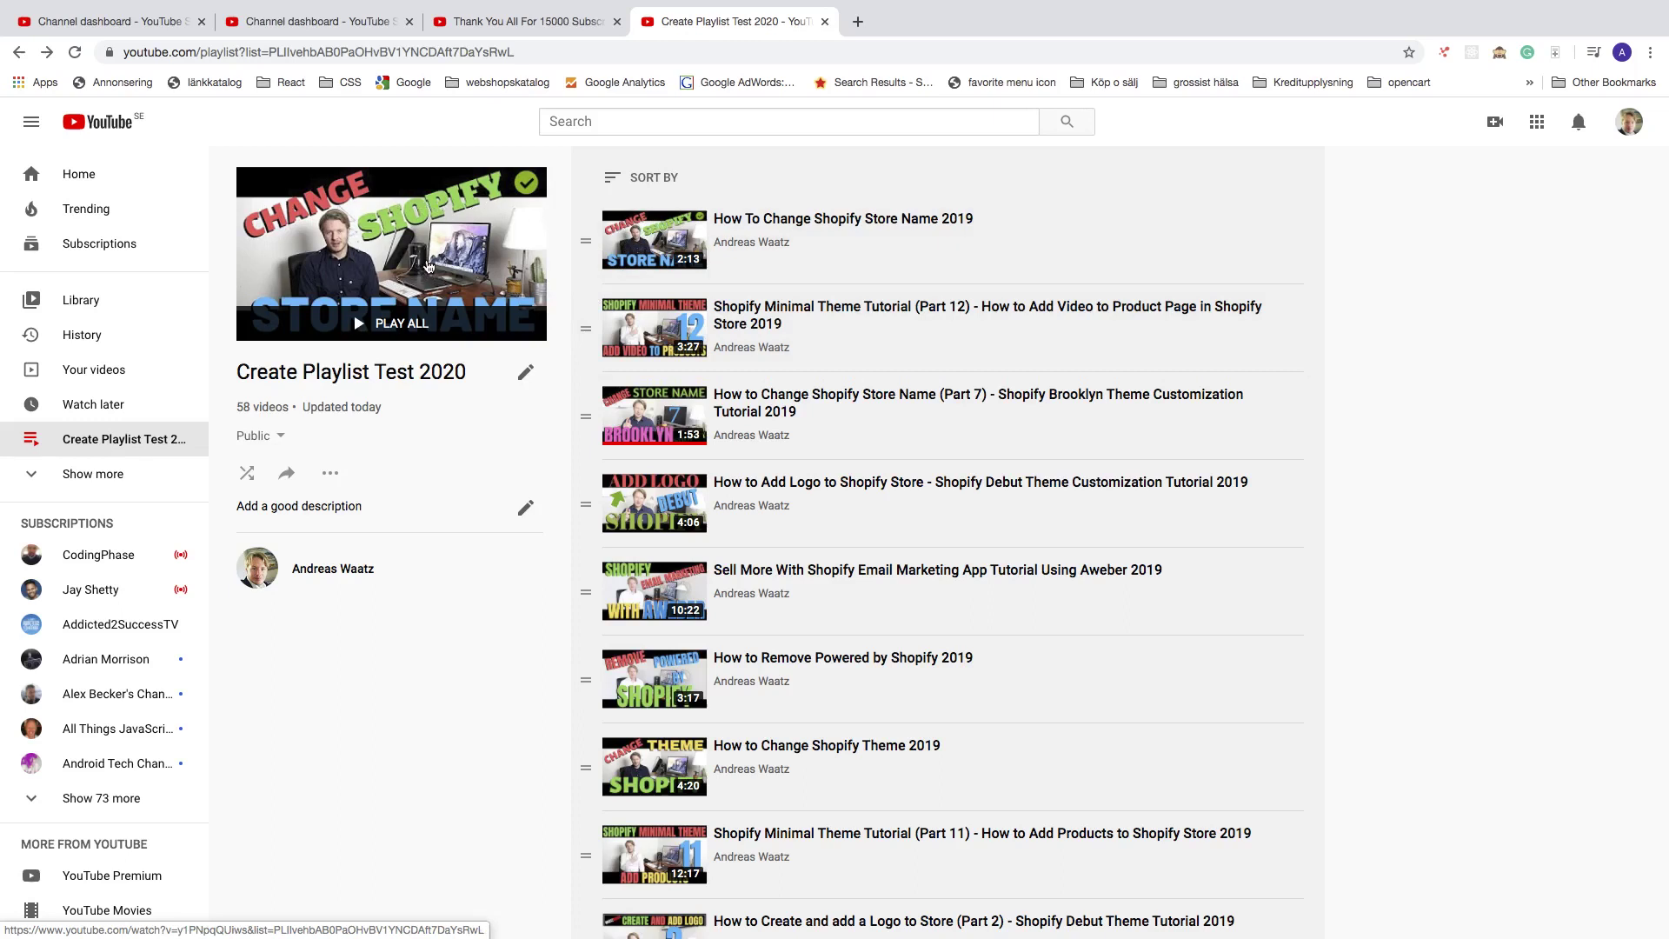
{"action": "left_click_drag", "start_coordinate": [584, 599], "coordinate": [584, 252]}
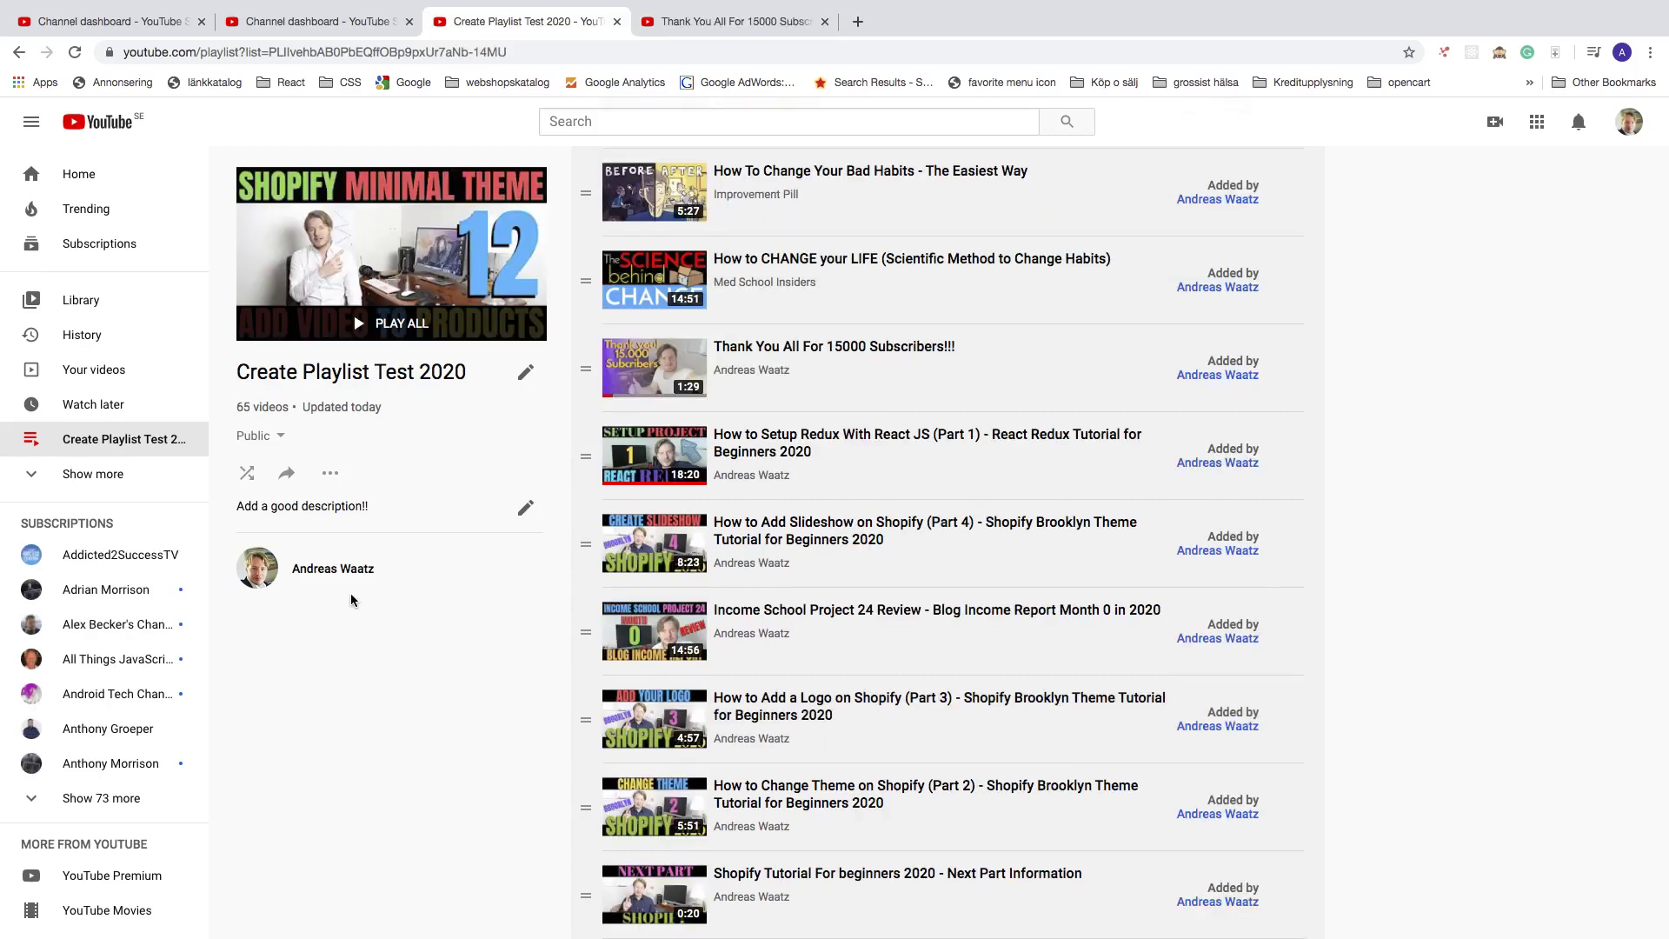
- View the playlist's embed code through its sharing options and close it
{"action": "left_click", "coordinate": [287, 477]}
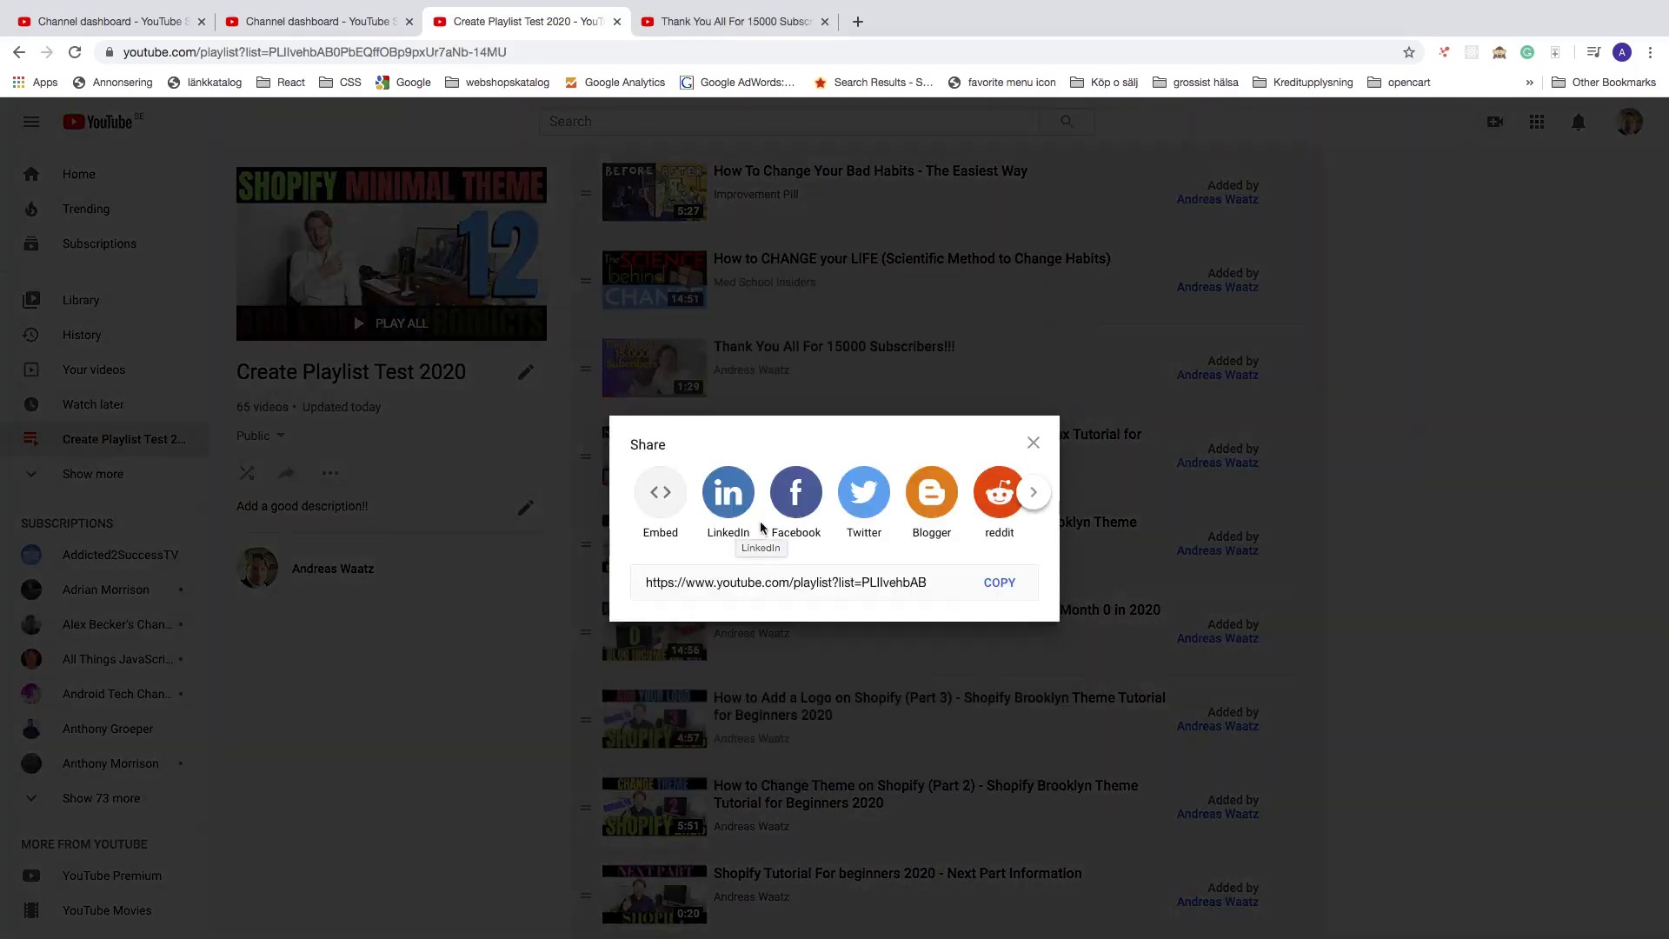
{"action": "left_click", "coordinate": [662, 497]}
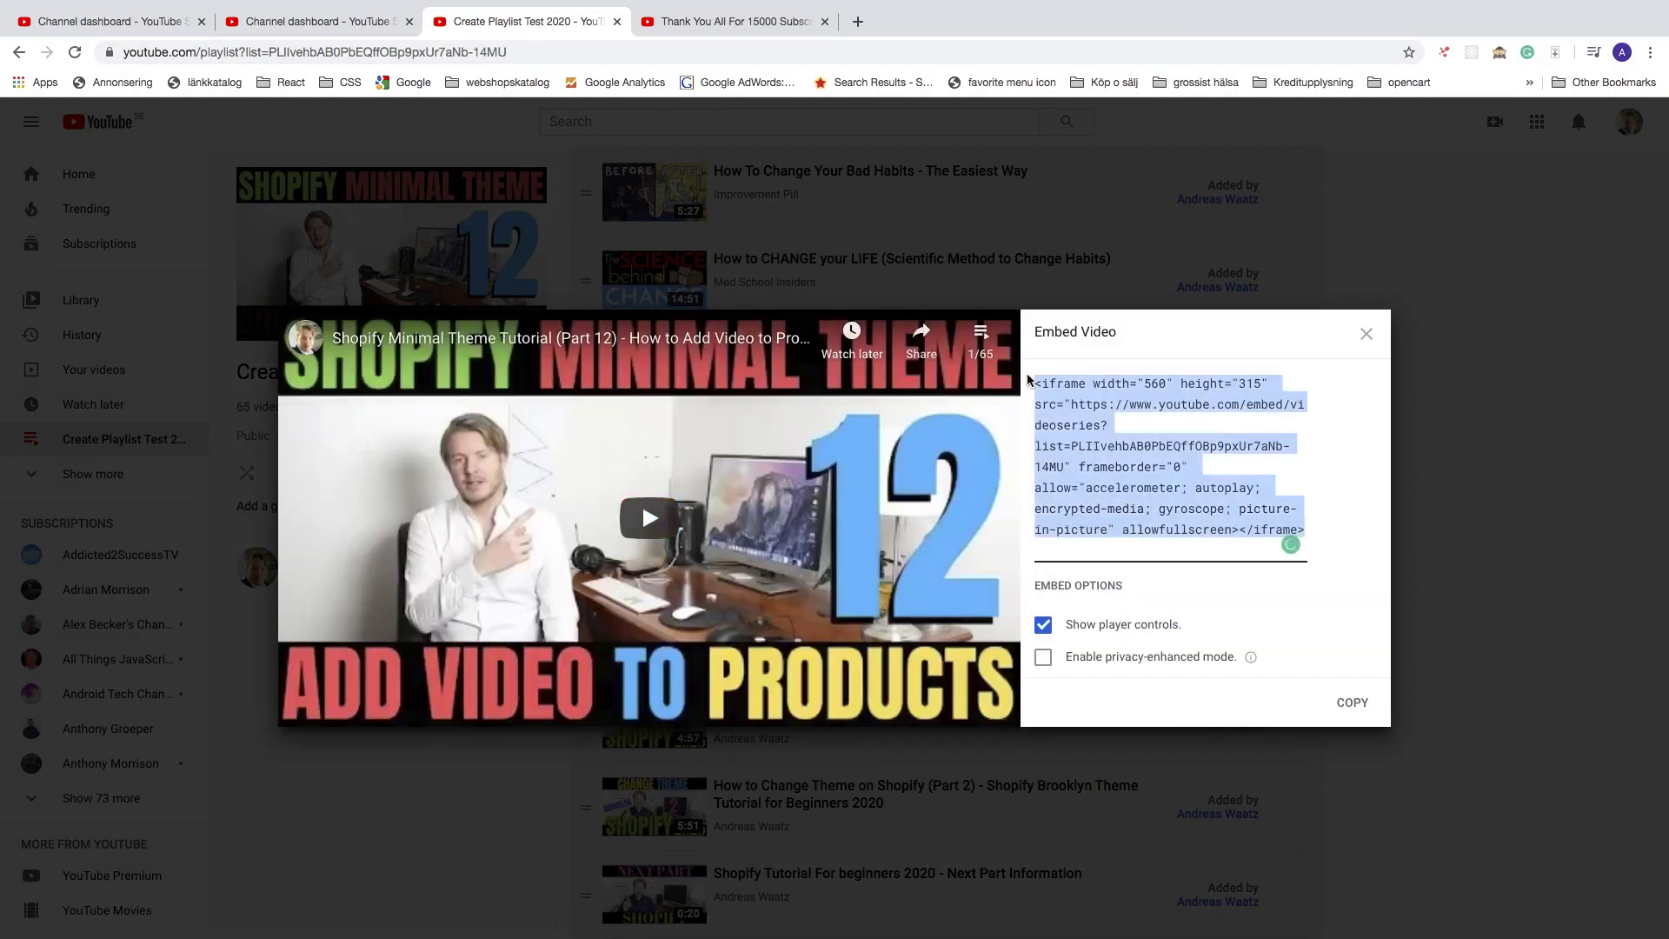
{"action": "left_click", "coordinate": [1367, 334]}
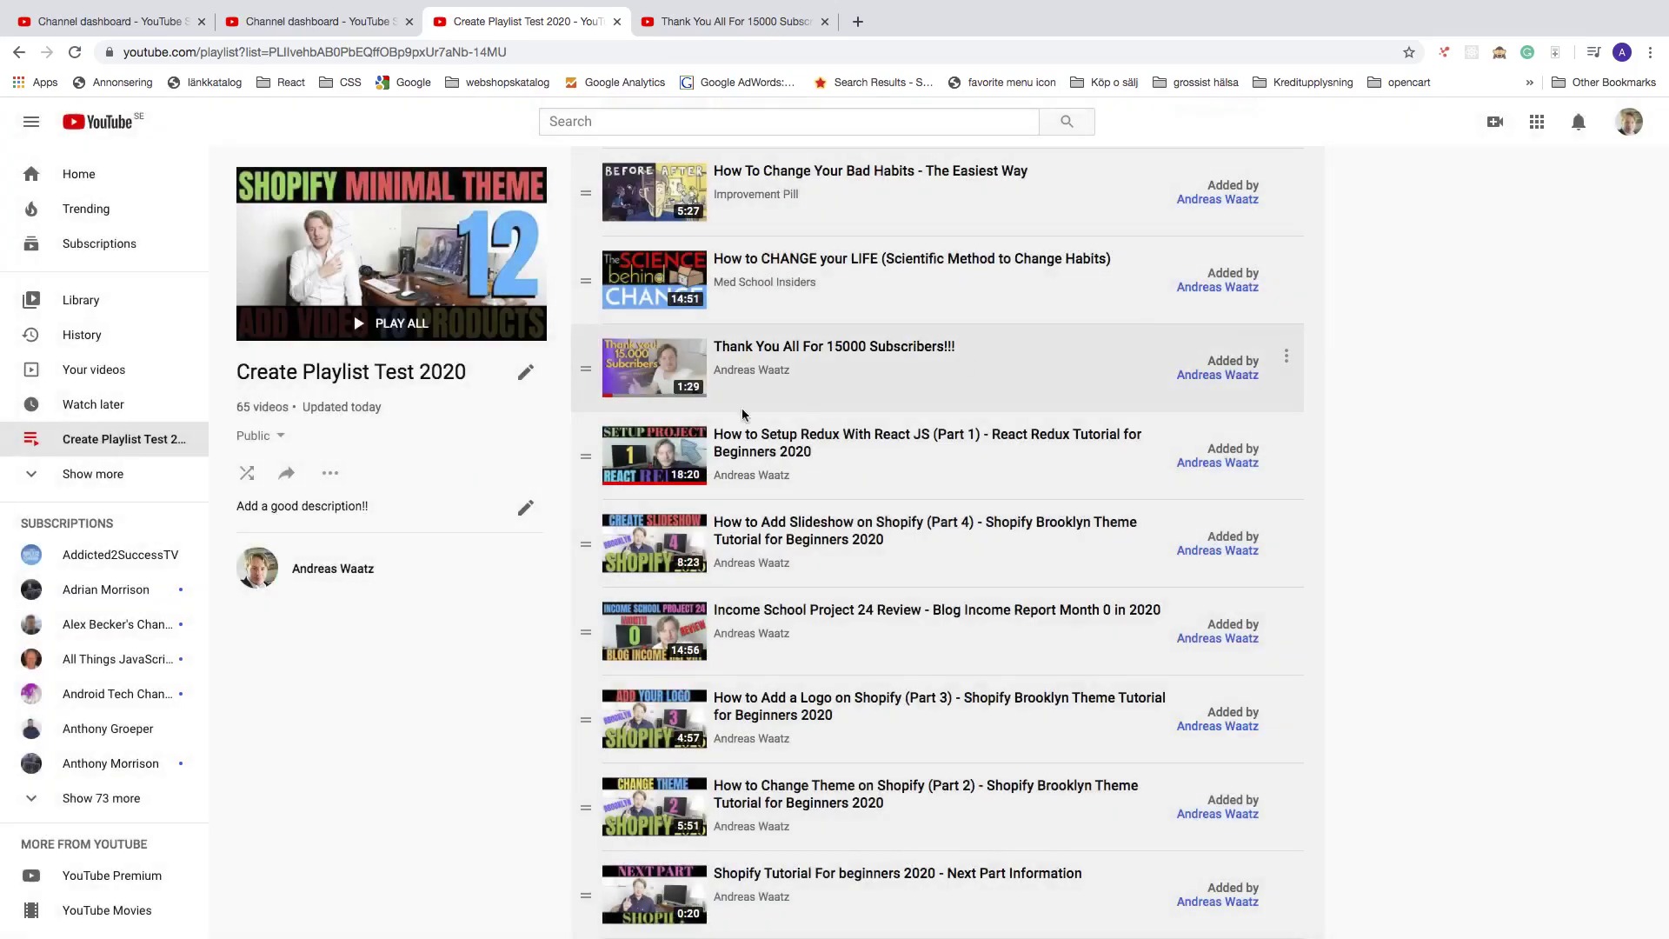
- Reopen the playlist's sharing options, look through the available destinations up to Email, and close them
{"action": "left_click", "coordinate": [287, 473]}
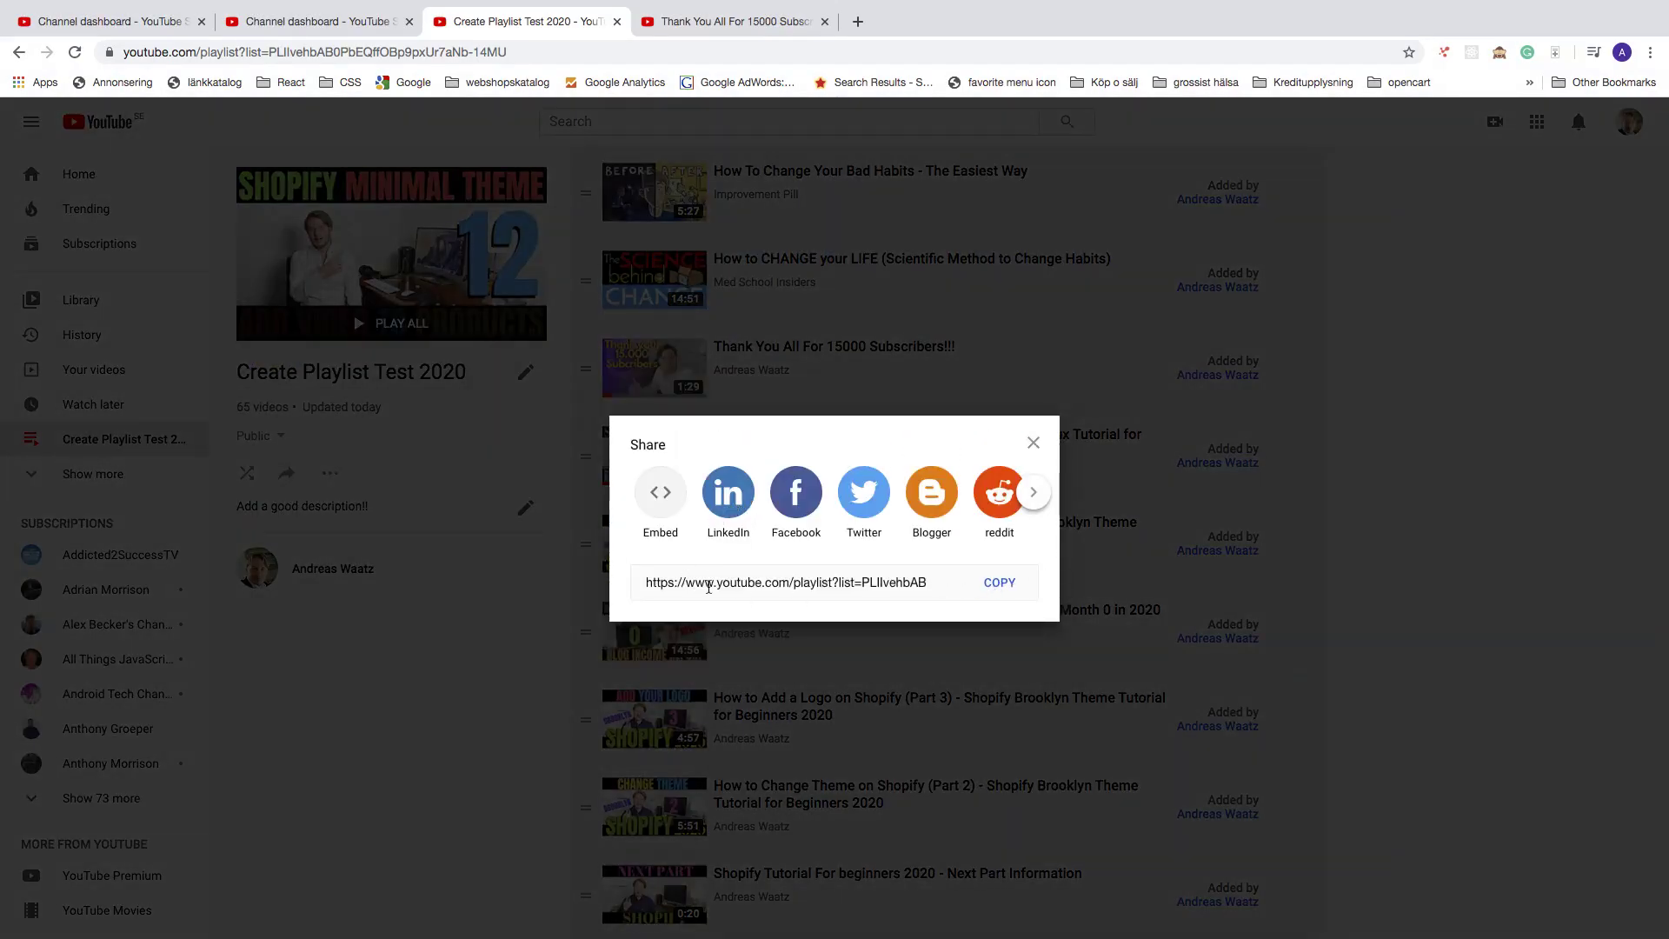
{"action": "scroll", "coordinate": [739, 537], "scroll_direction": "right", "scroll_amount": 2}
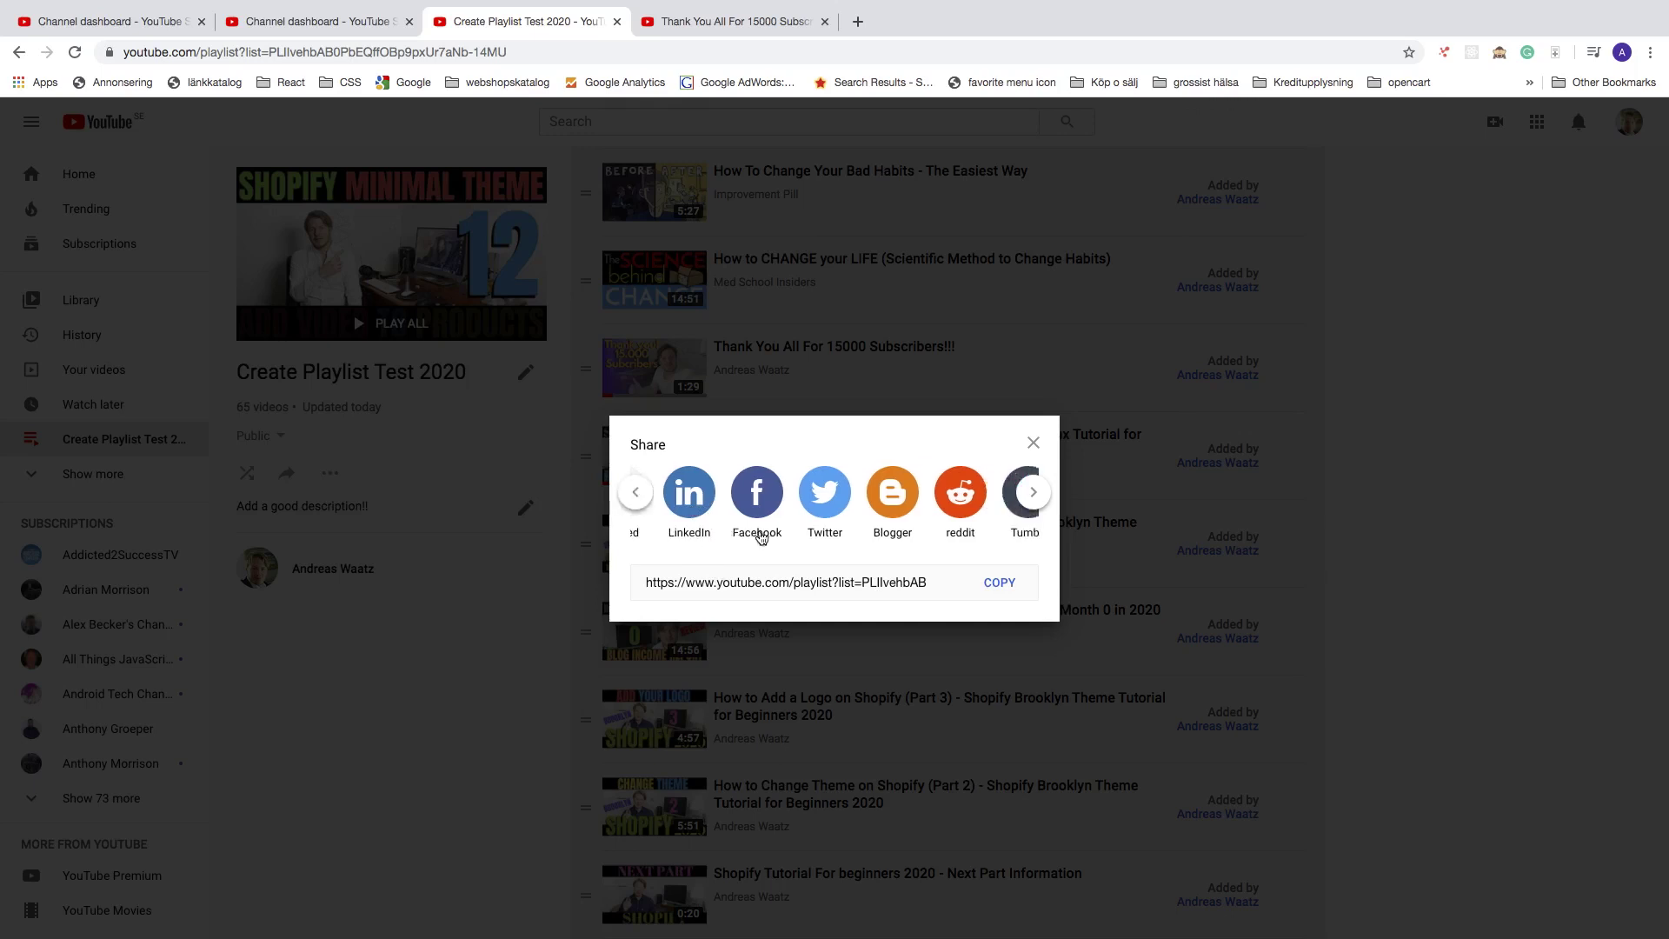
{"action": "scroll", "coordinate": [765, 539], "scroll_direction": "right", "scroll_amount": 3}
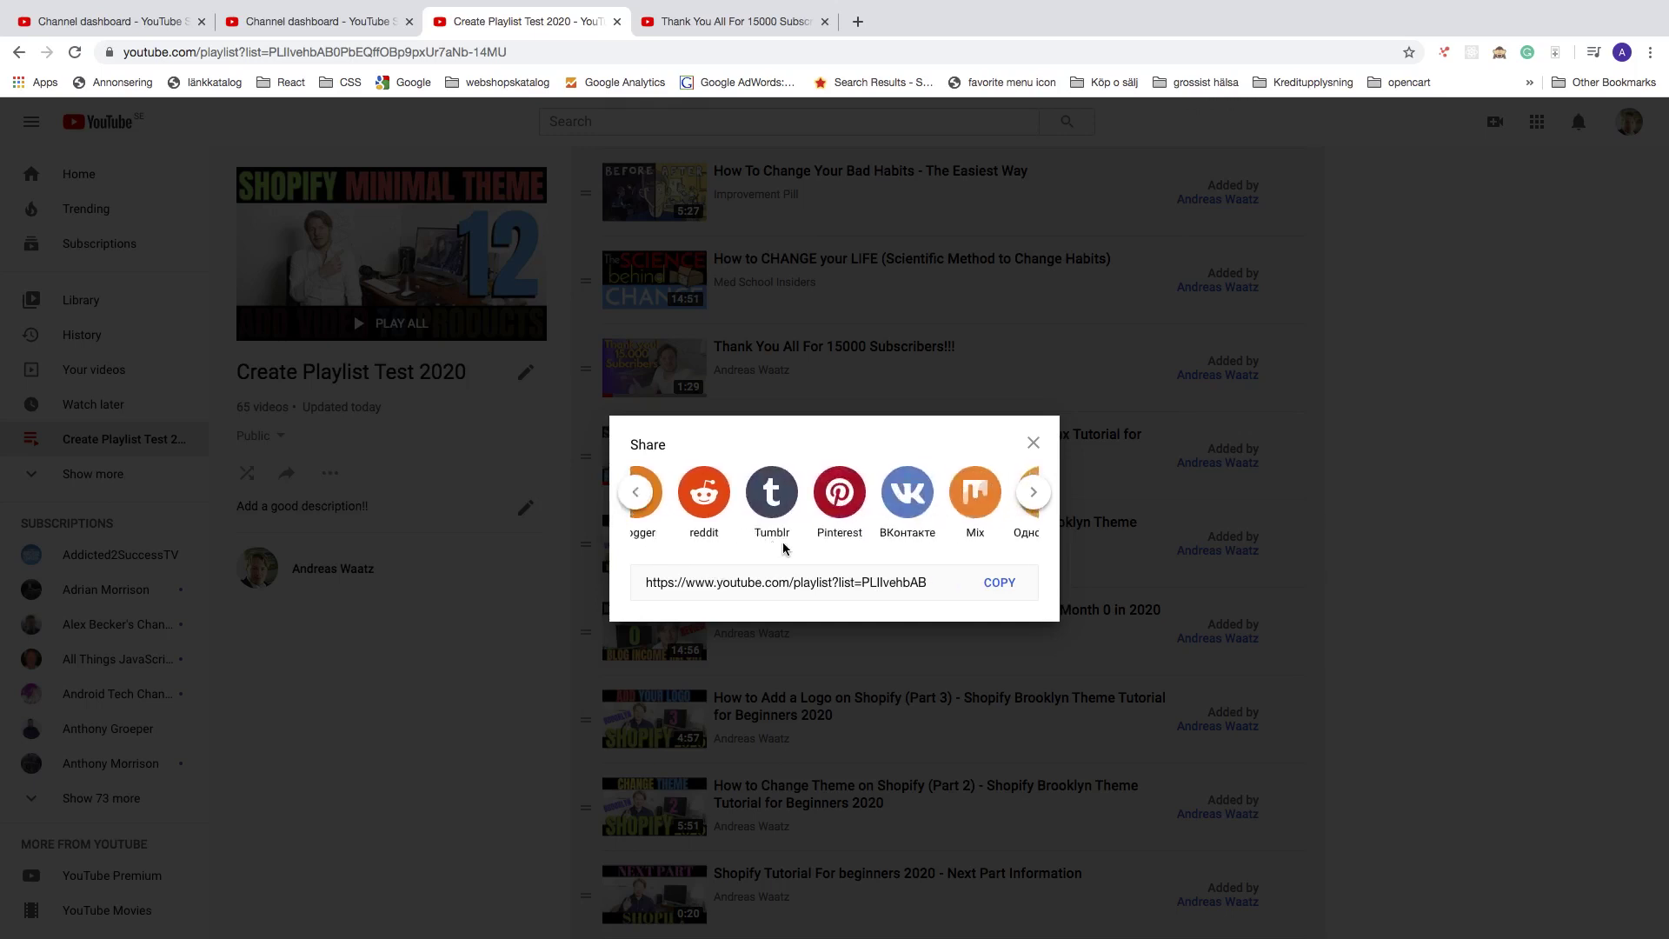
{"action": "scroll", "coordinate": [887, 543], "scroll_direction": "right", "scroll_amount": 2}
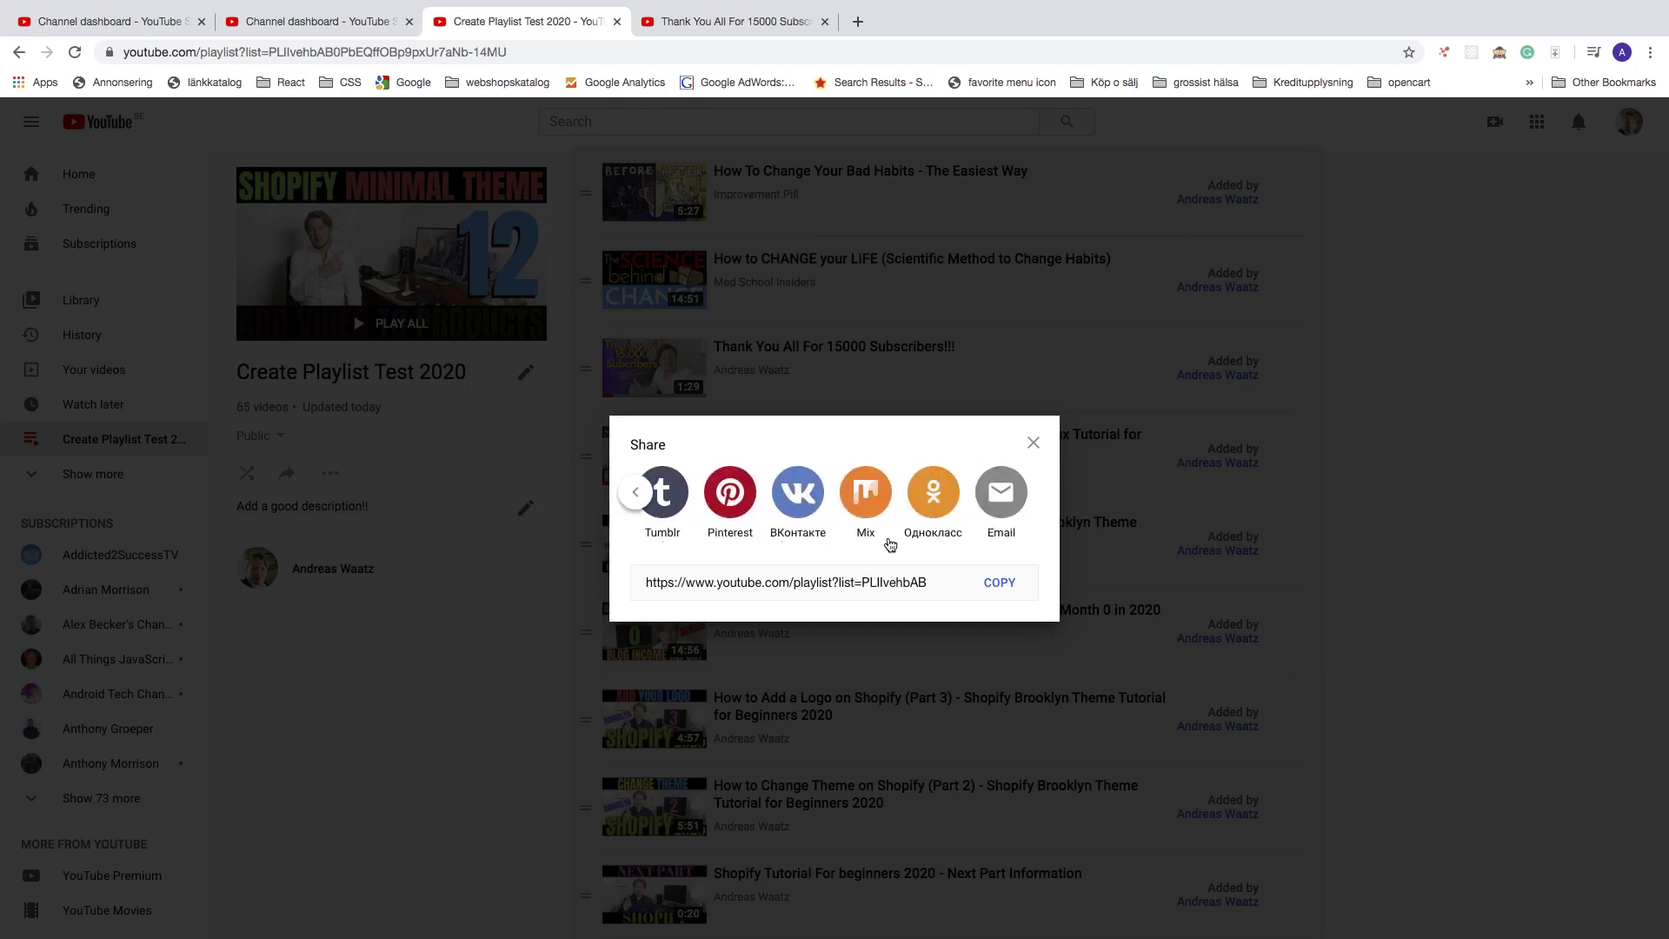
{"action": "left_click", "coordinate": [1033, 444]}
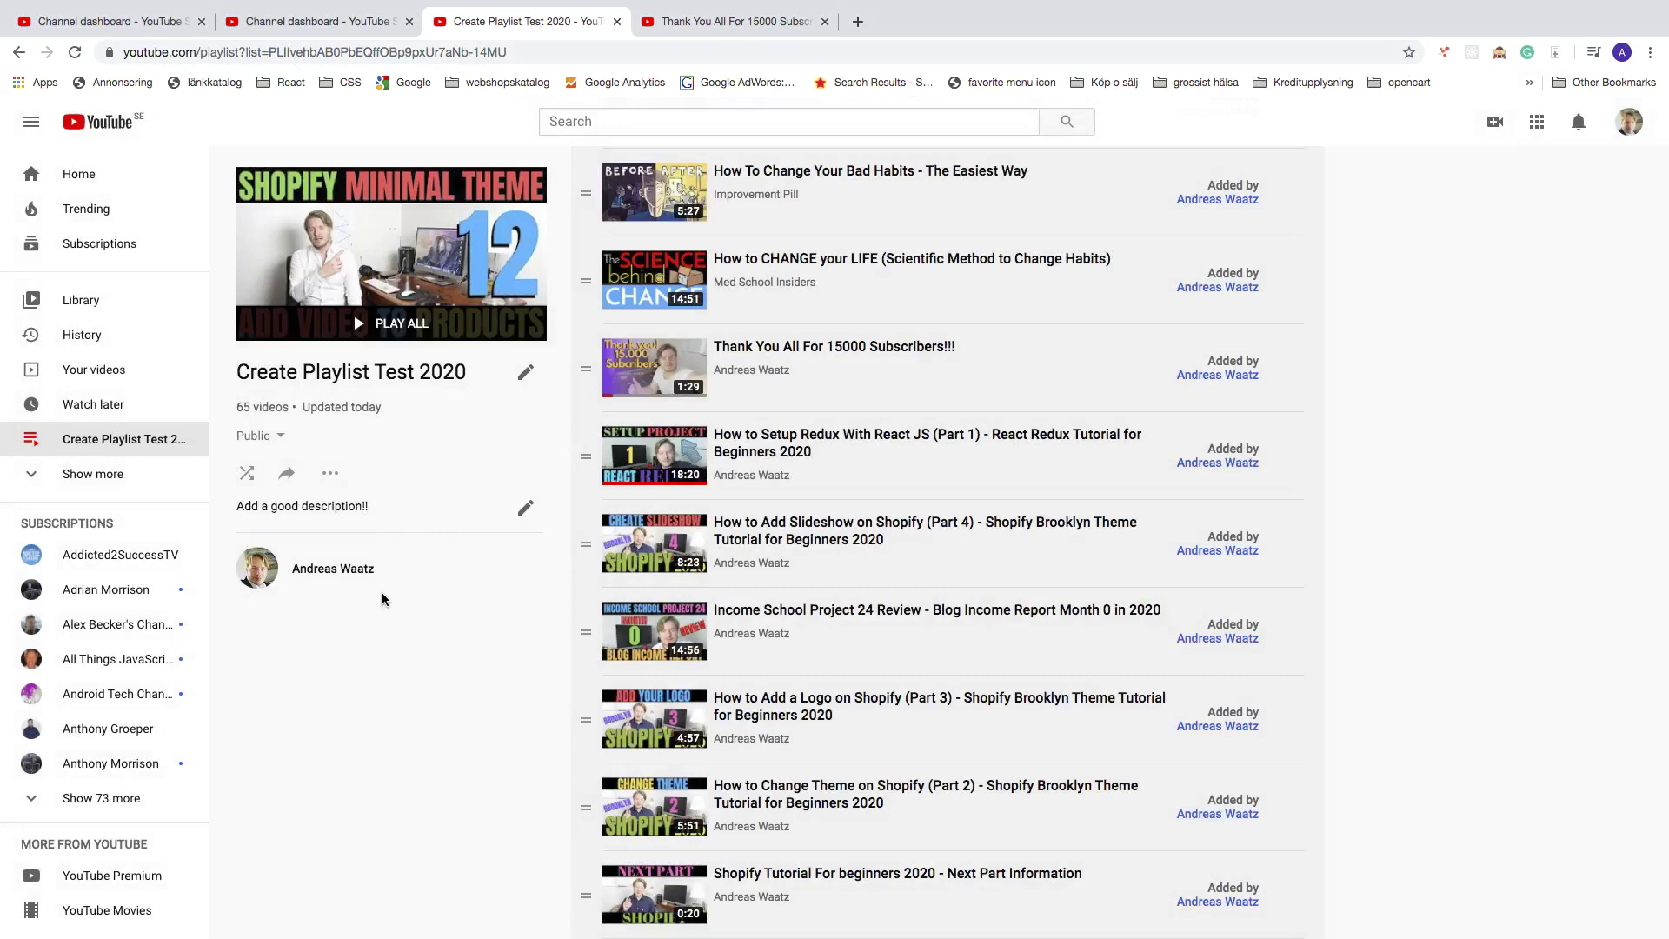
- Delete the playlist "Create Playlist Test 2020" and confirm the deletion
{"action": "left_click", "coordinate": [331, 473]}
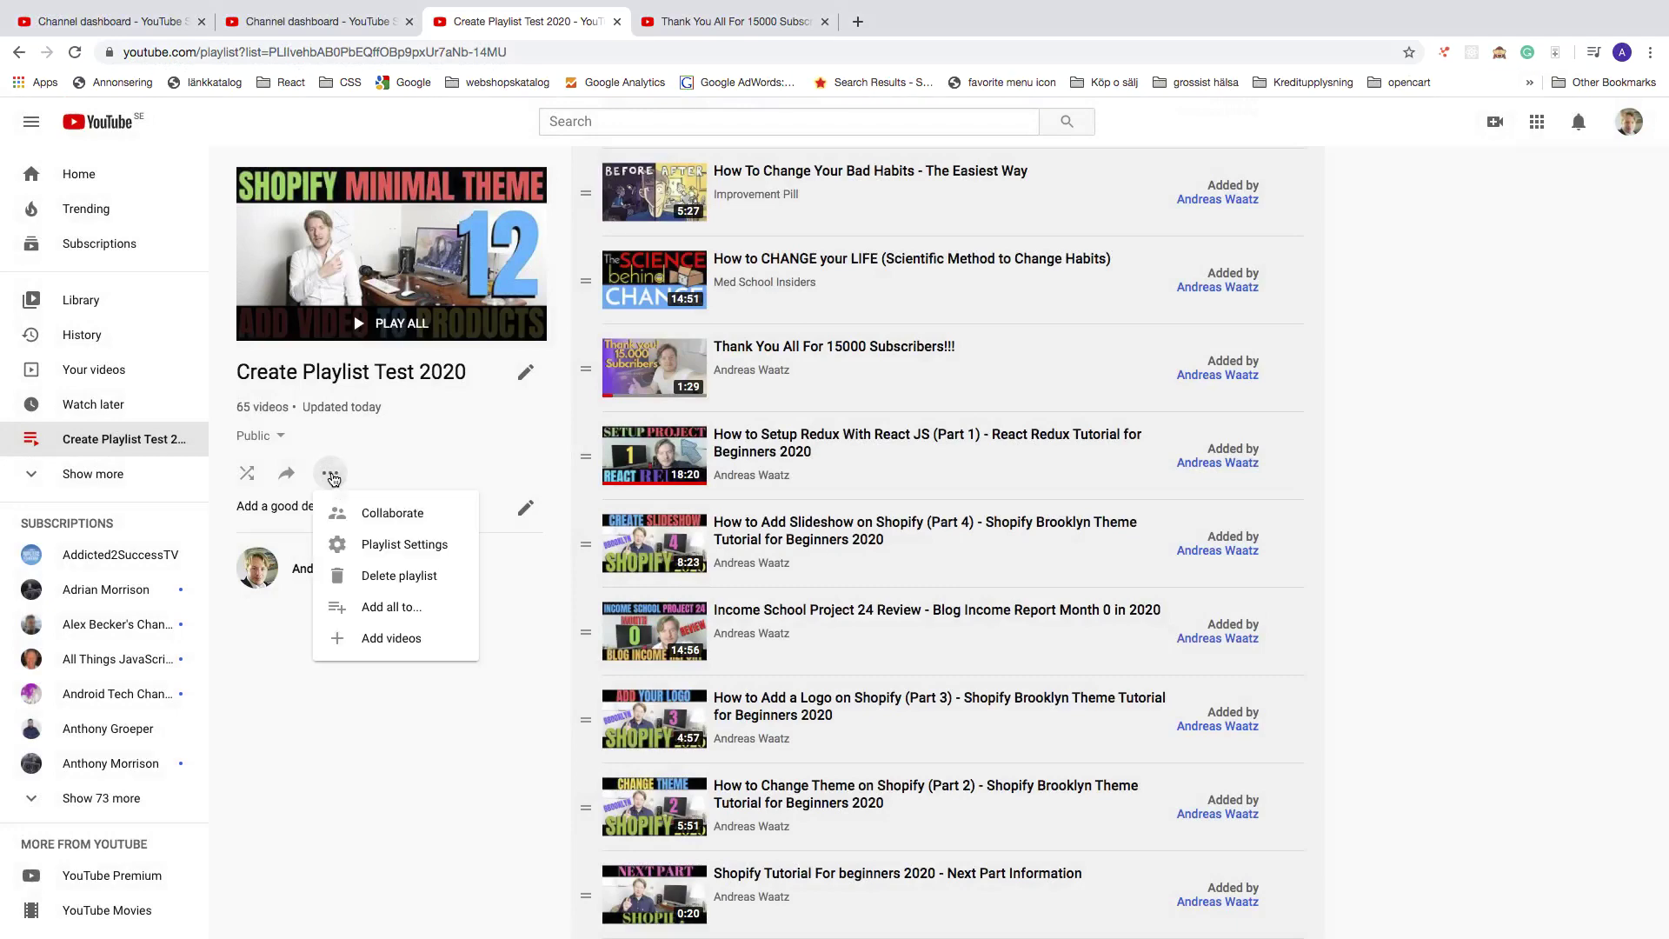
{"action": "left_click", "coordinate": [382, 575]}
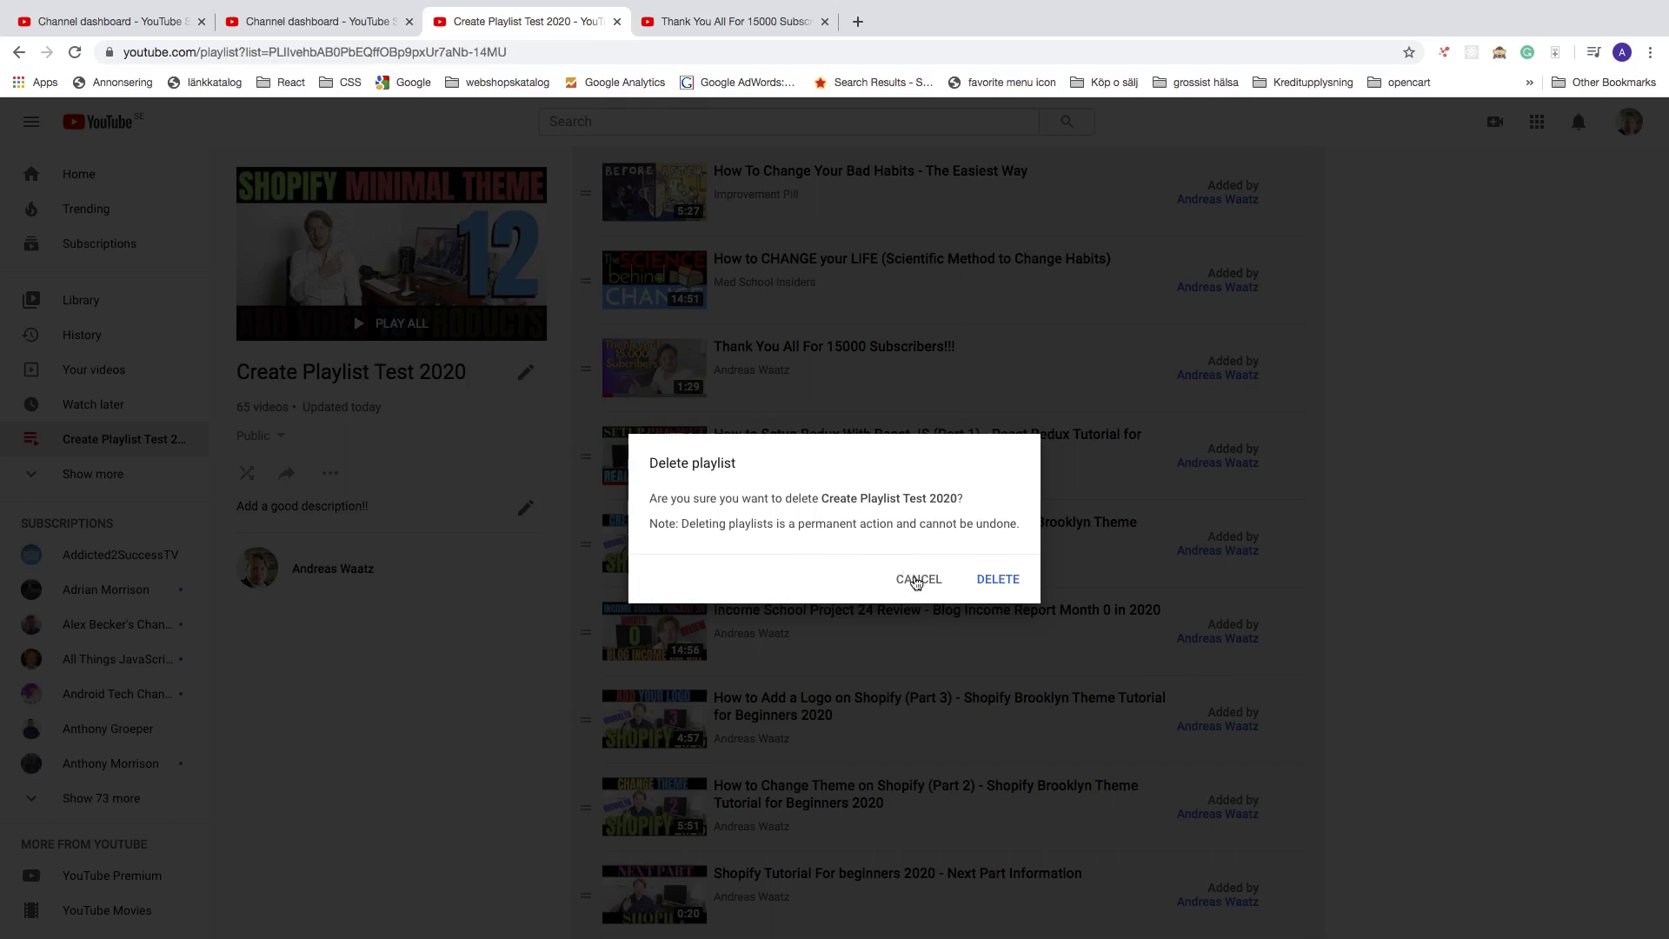
{"action": "left_click", "coordinate": [986, 580]}
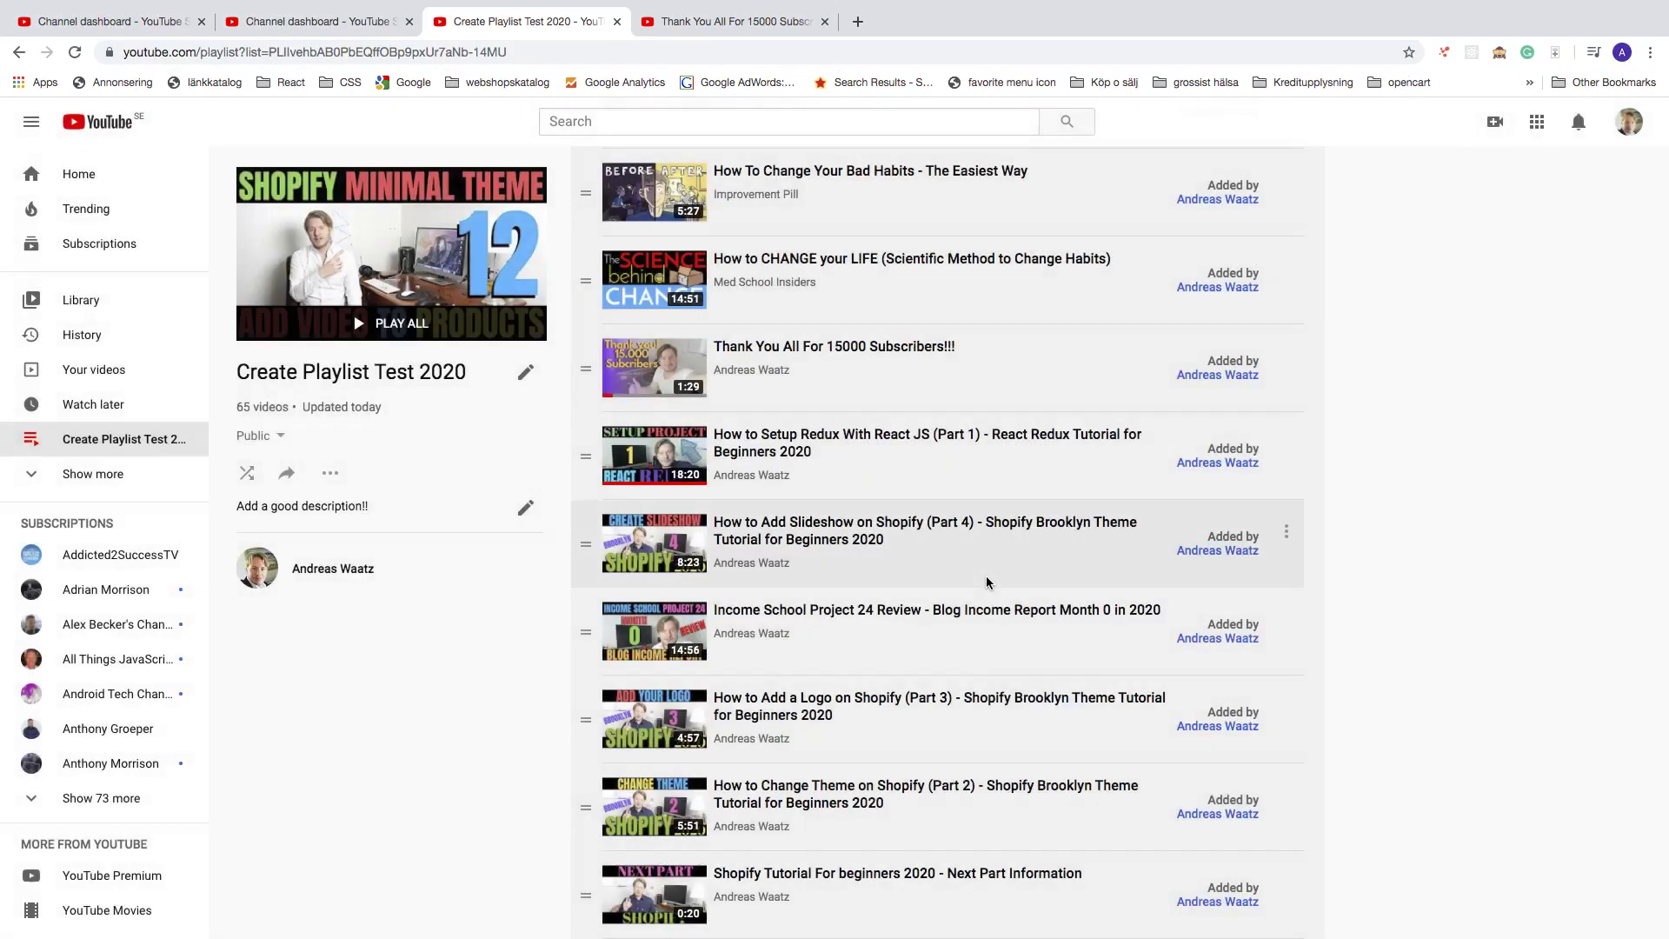